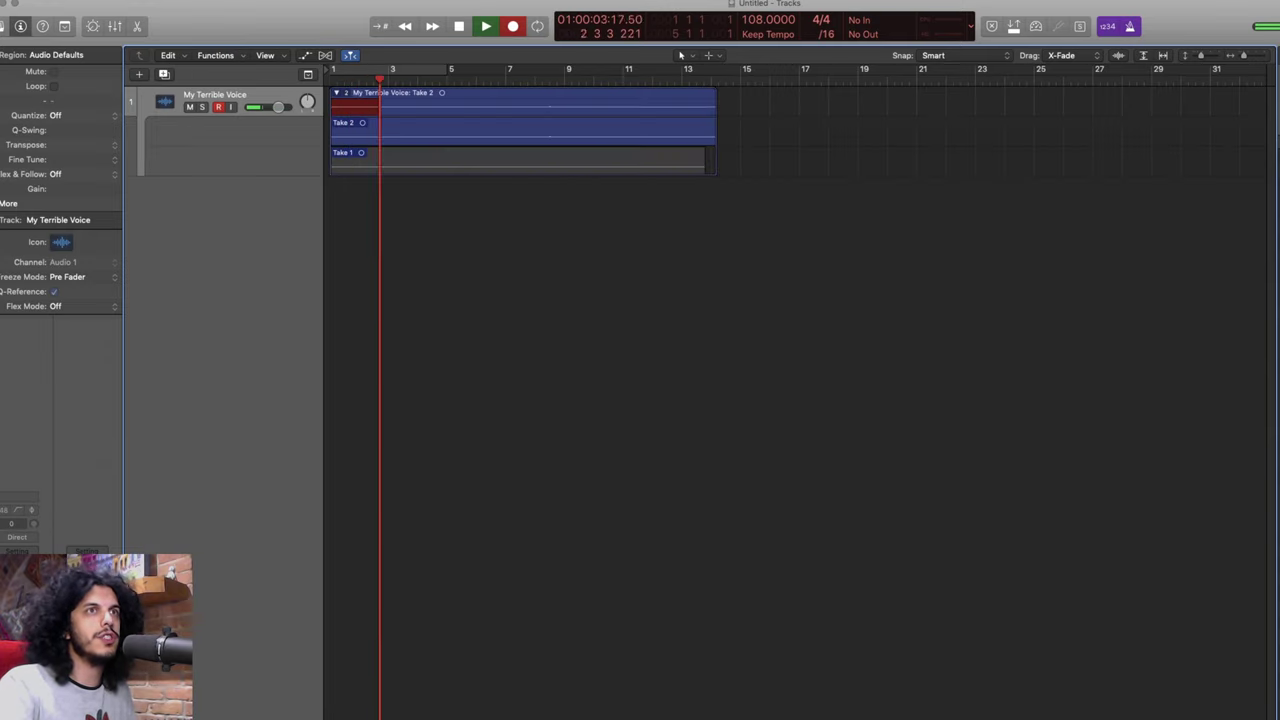
- Record another cycle pass from bar 1 to add more vocal takes to the take folder
key("space")
key("r")
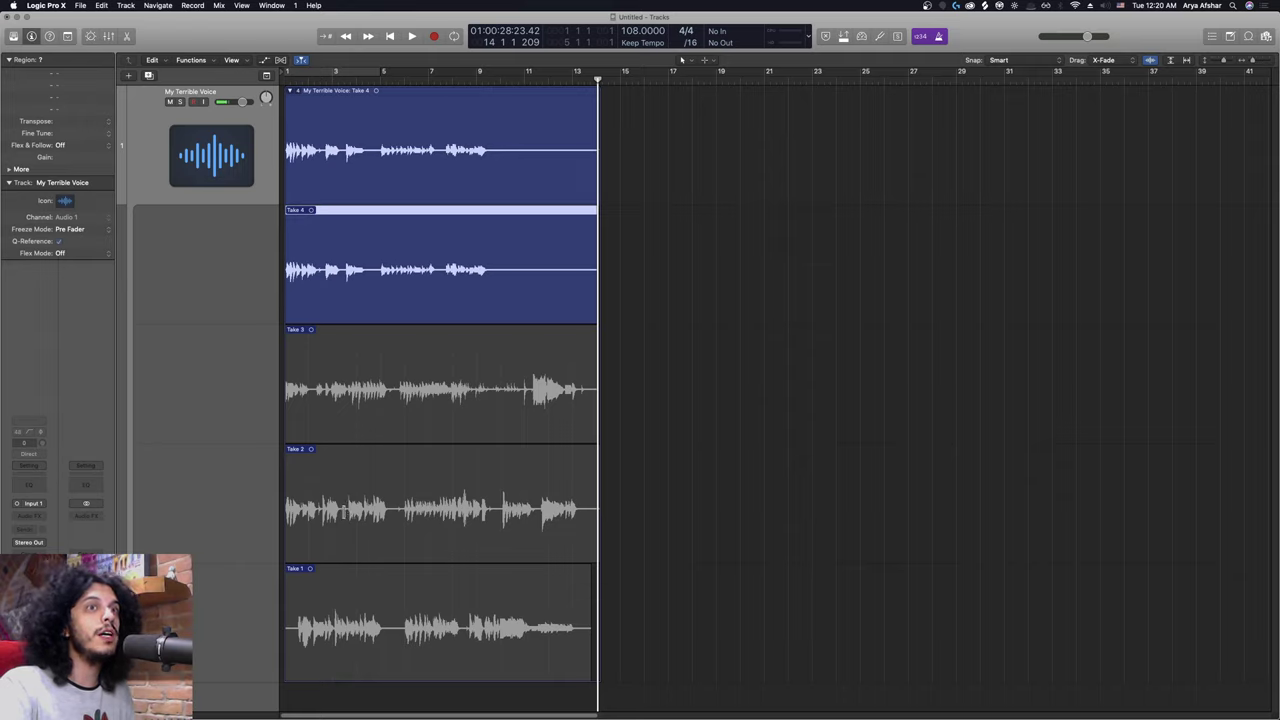
- Swipe Take 2 from bar 4, Take 3 for the middle, then Take 2 again into Comp A
left_click_drag(344, 510, 394, 521)
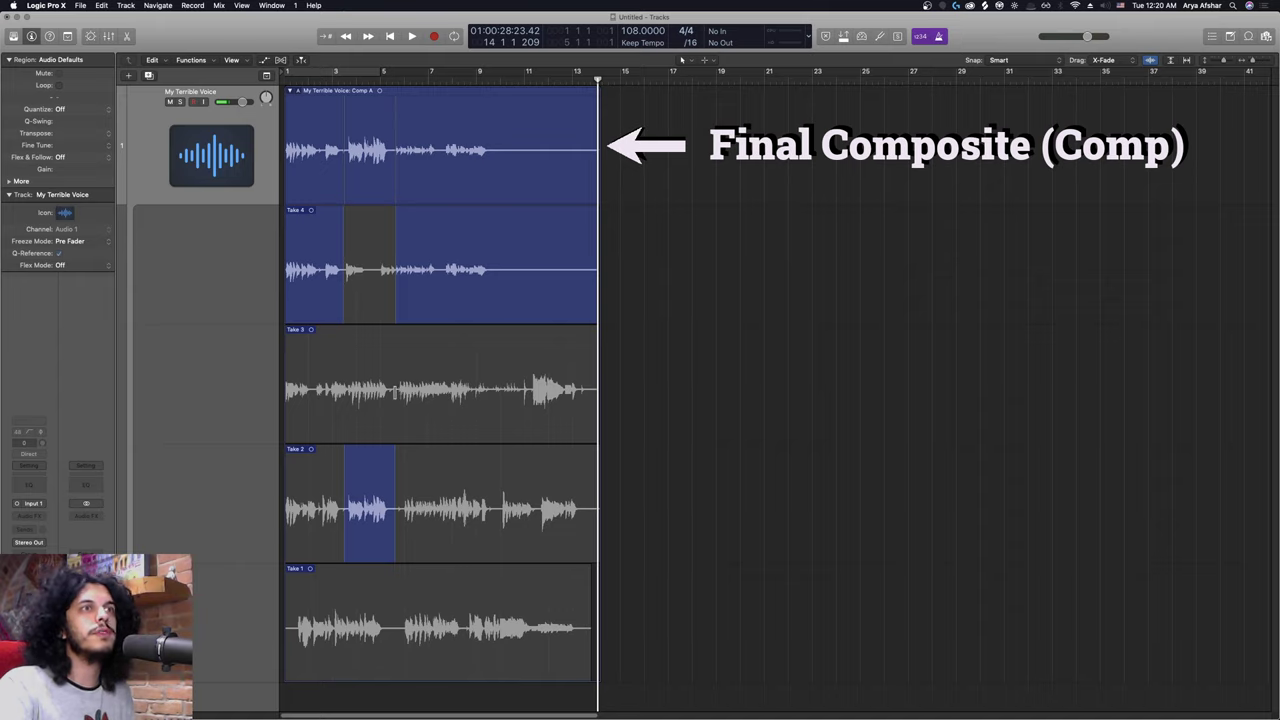
left_click_drag(396, 391, 503, 410)
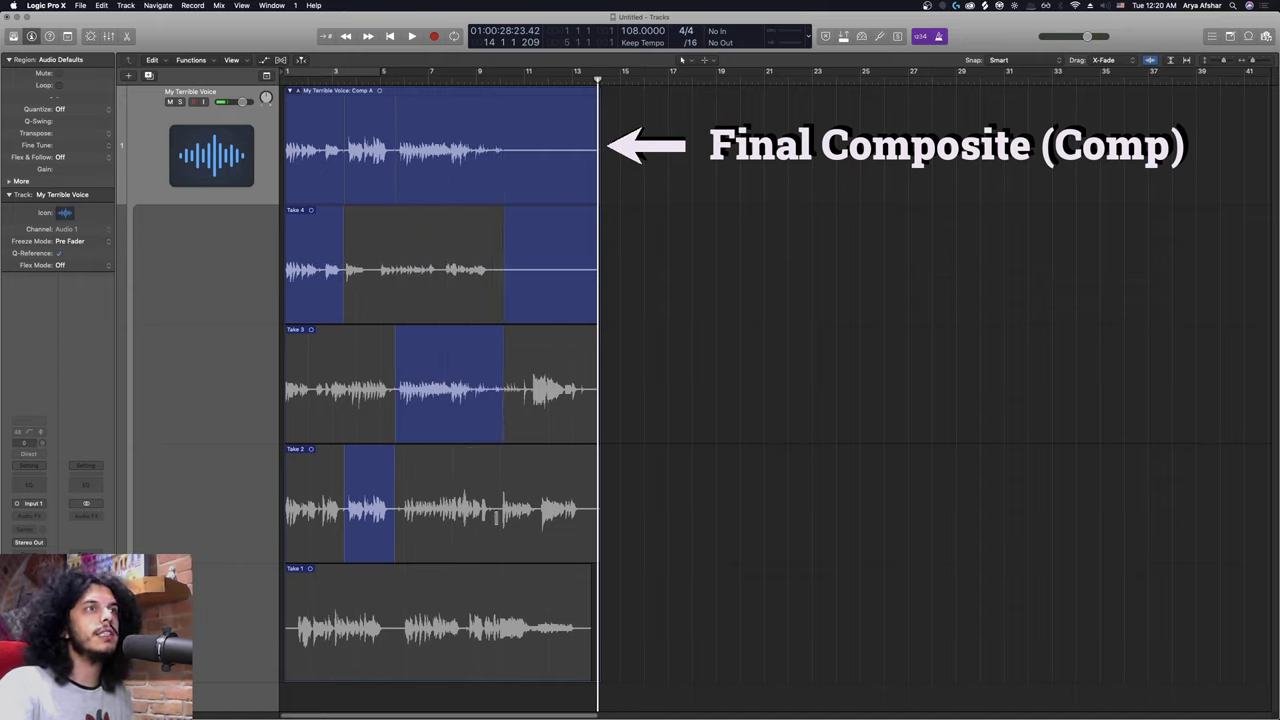
left_click_drag(496, 518, 600, 530)
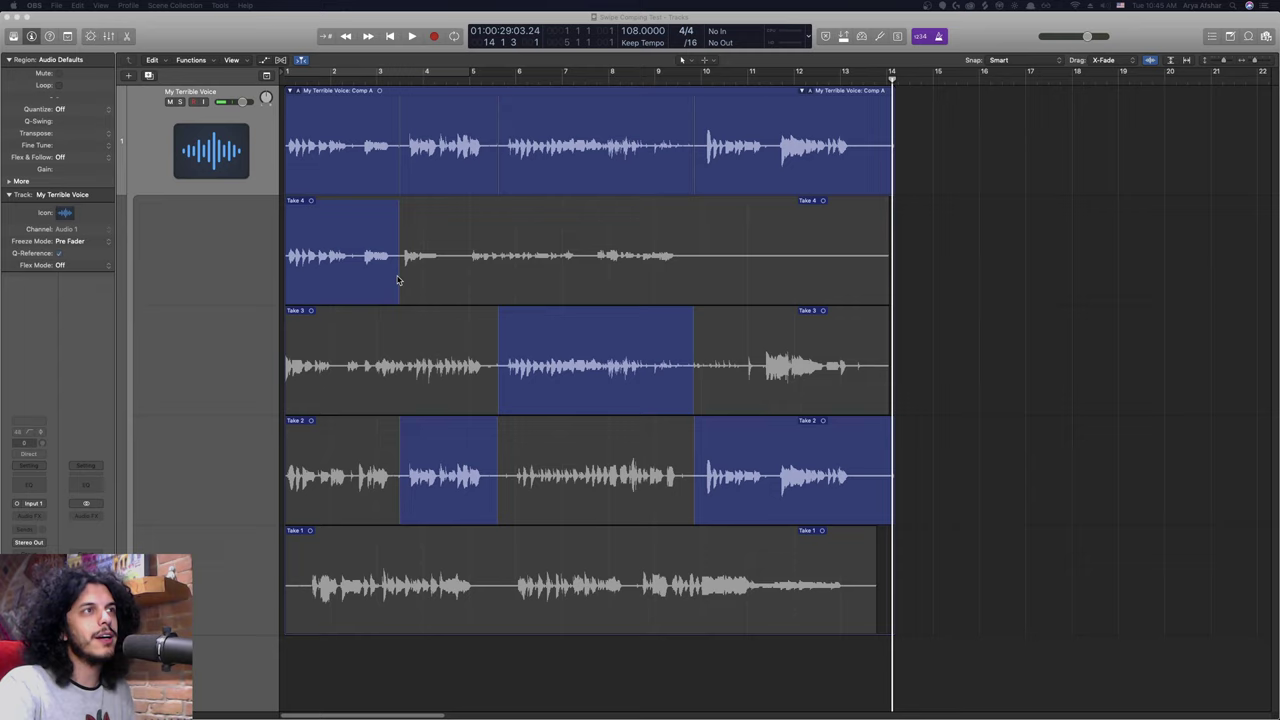
- Audition Takes 3, 2 and 1 for the first comp section, then keep Take 4
left_click(399, 281)
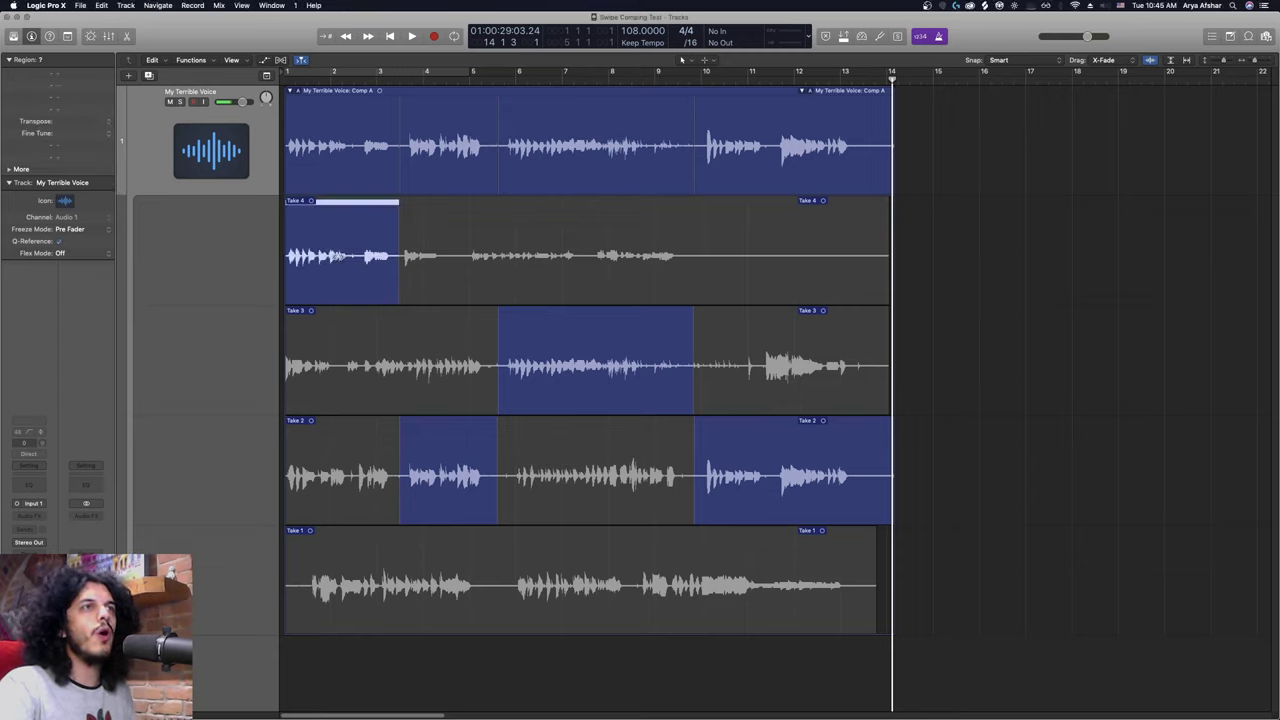
mouse_move(349, 257)
left_mouse_down()
mouse_move(386, 257)
mouse_move(330, 258)
left_mouse_up()
left_click(345, 365)
left_click(350, 466)
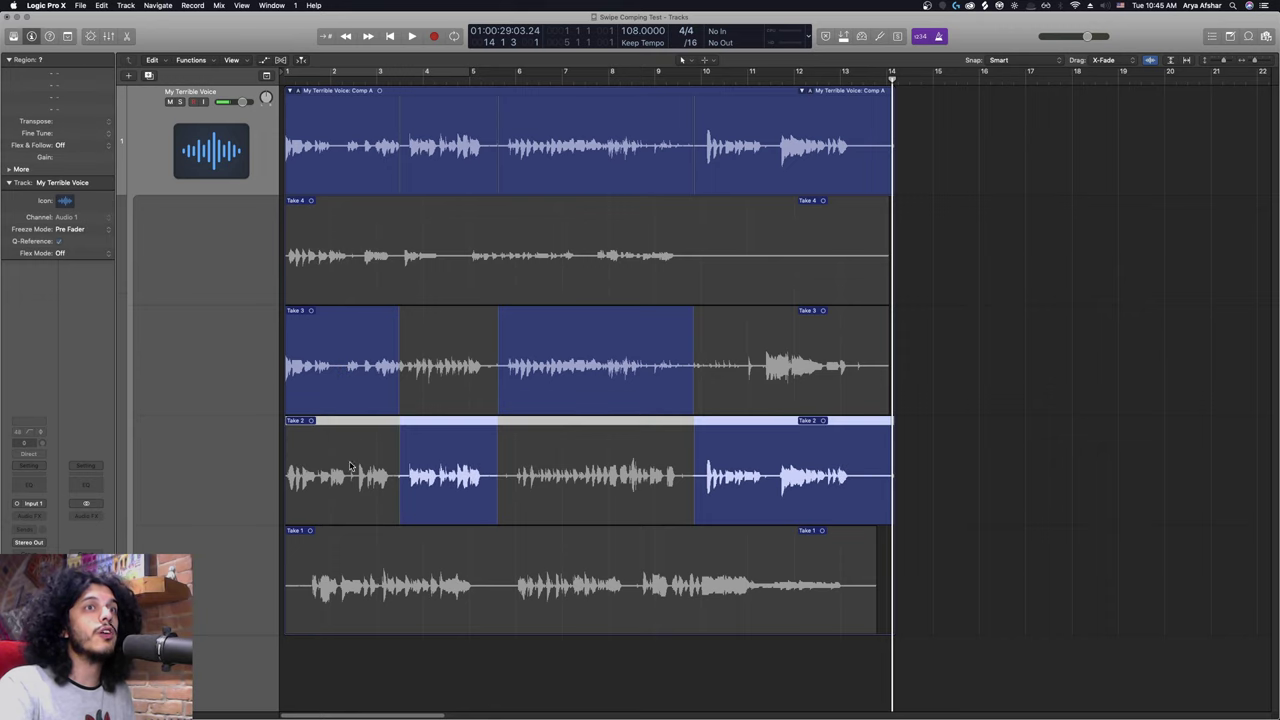
left_click(345, 470)
left_click(335, 588)
left_click(330, 275)
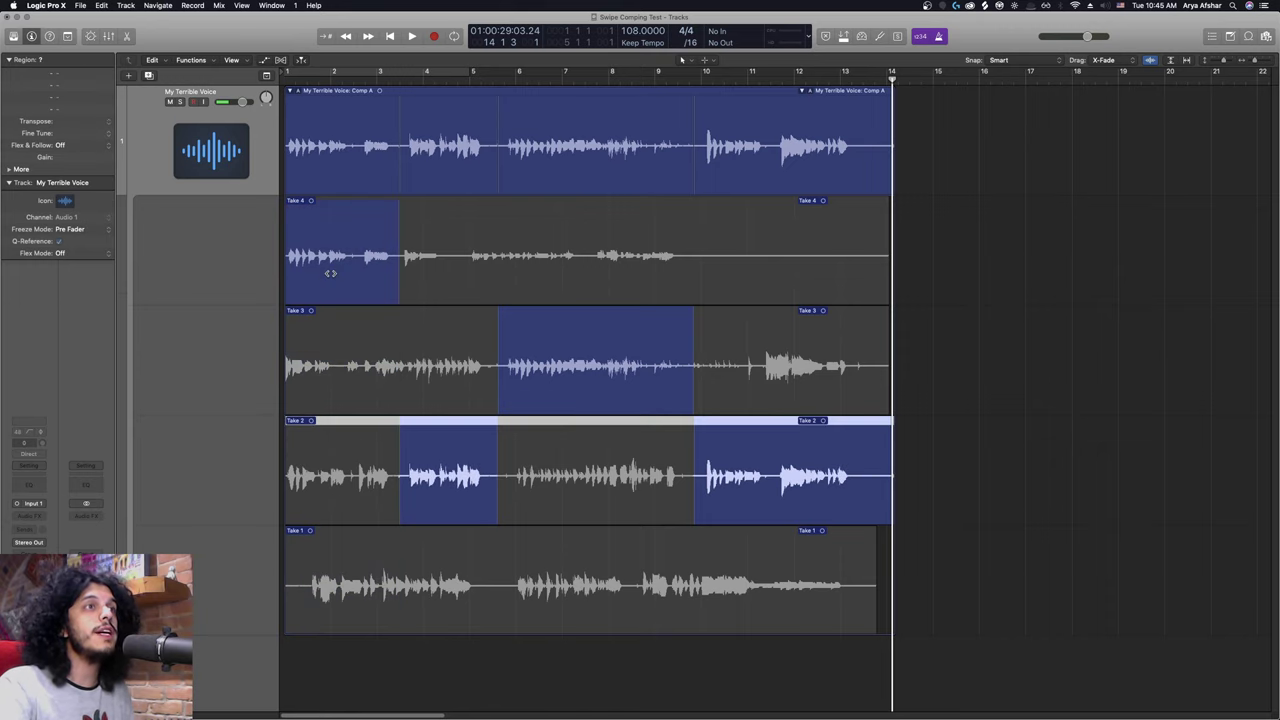
scroll(408, 288, "right", 1)
left_click(408, 288)
scroll(408, 288, "up", 2)
- Move Take 2's section right, extend Take 4's, nudge the Take 2/3 boundary, and shorten Comp A's end
left_click_drag(450, 478, 619, 489)
left_click_drag(454, 472, 464, 472)
left_click_drag(617, 388, 625, 401)
scroll(700, 430, "right", 1)
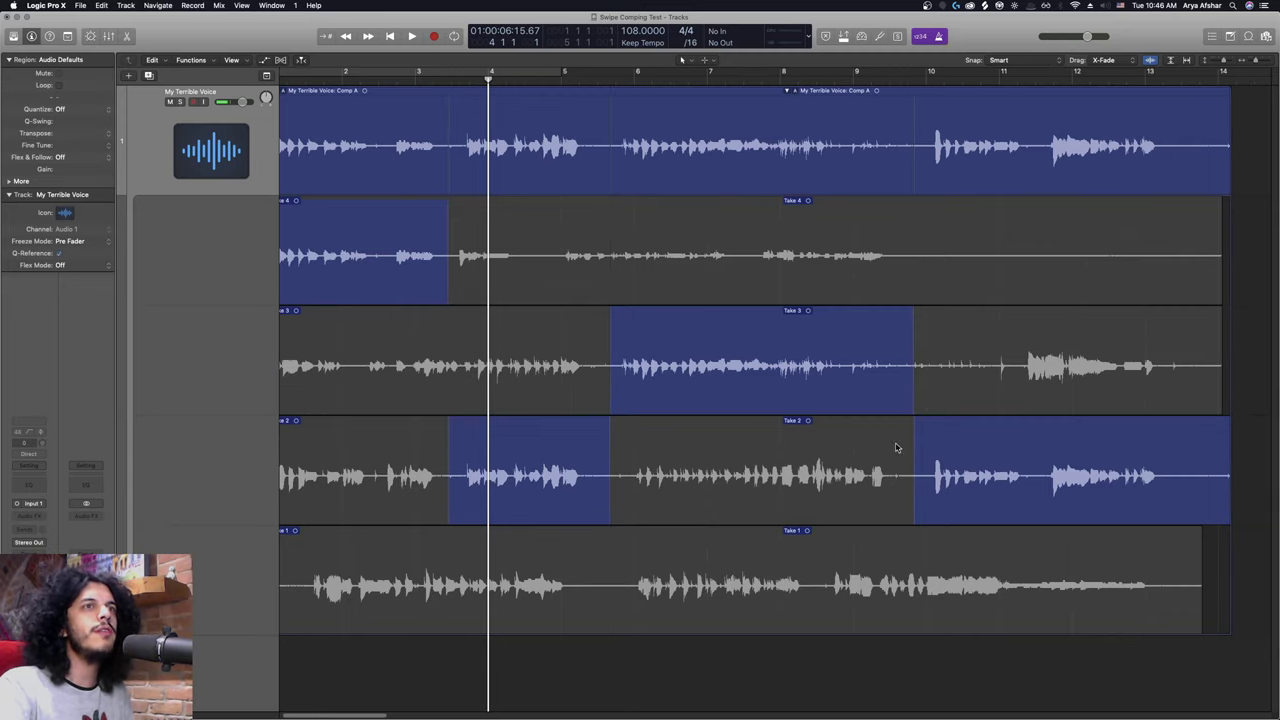
left_click_drag(1230, 176, 1189, 176)
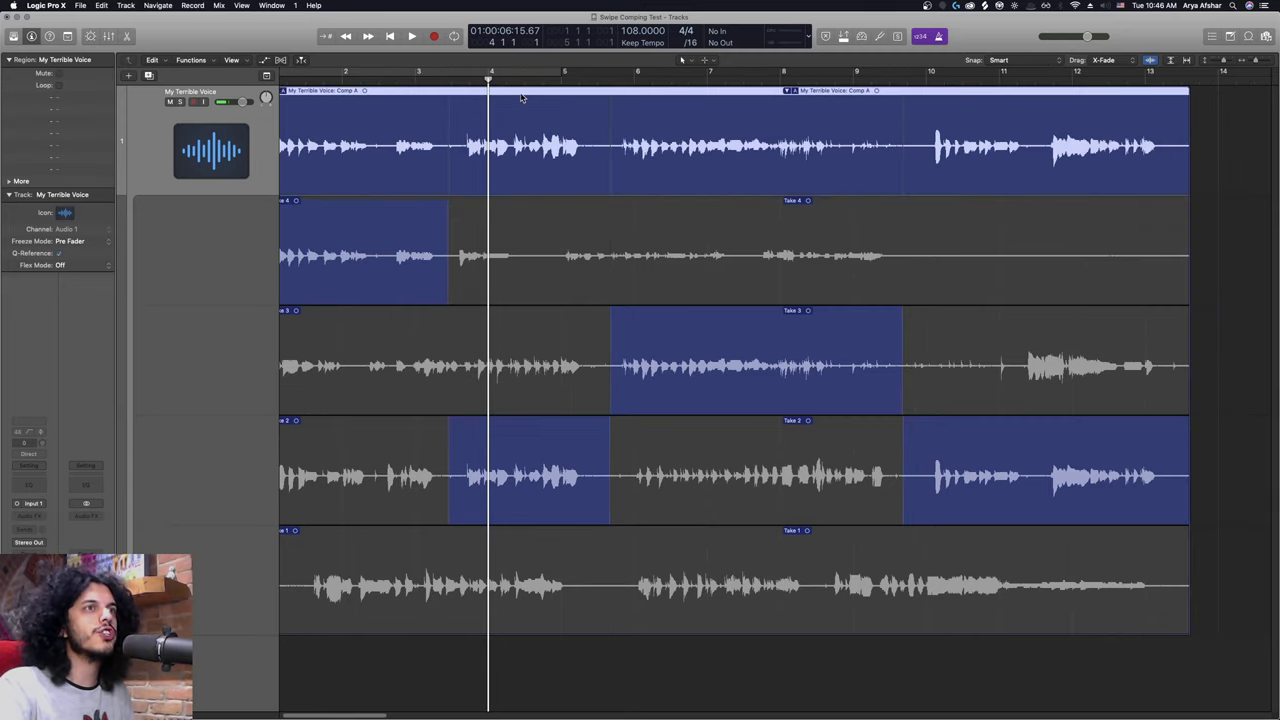
scroll(290, 93, "left", 1)
- Collapse the take folder, flatten Comp A into regions, and join them into one region
left_click(290, 92)
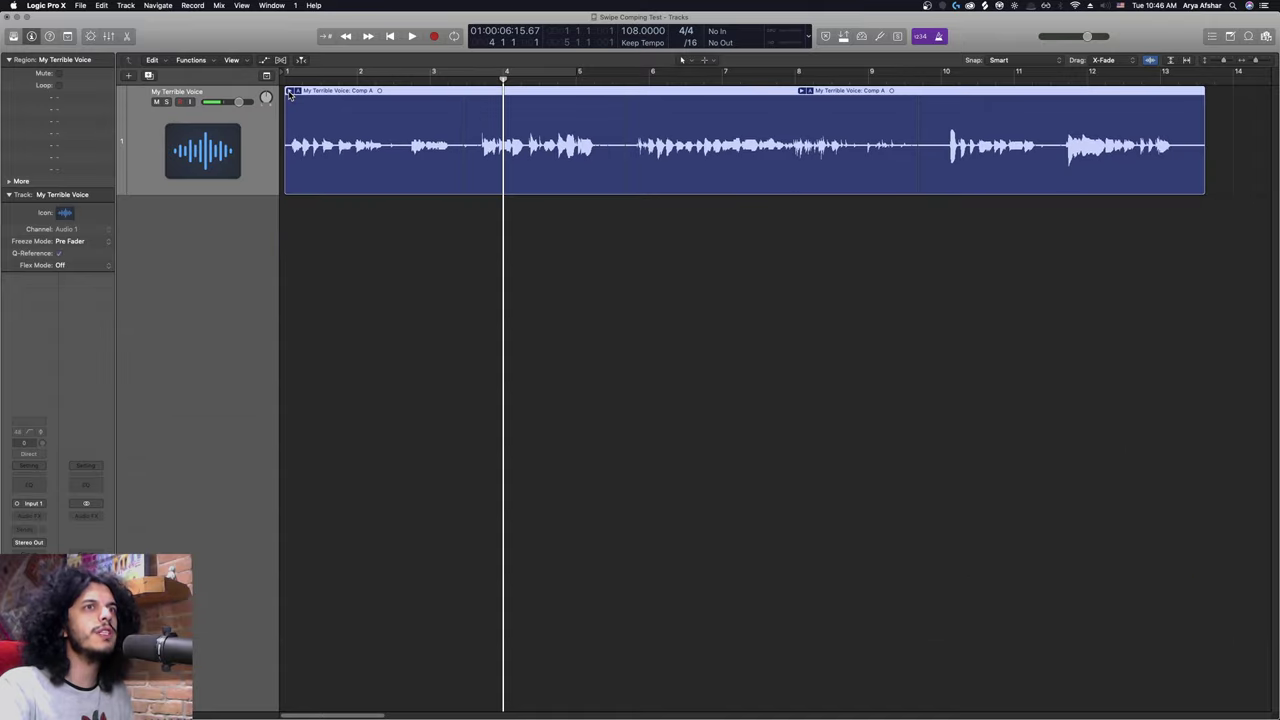
left_click(296, 91)
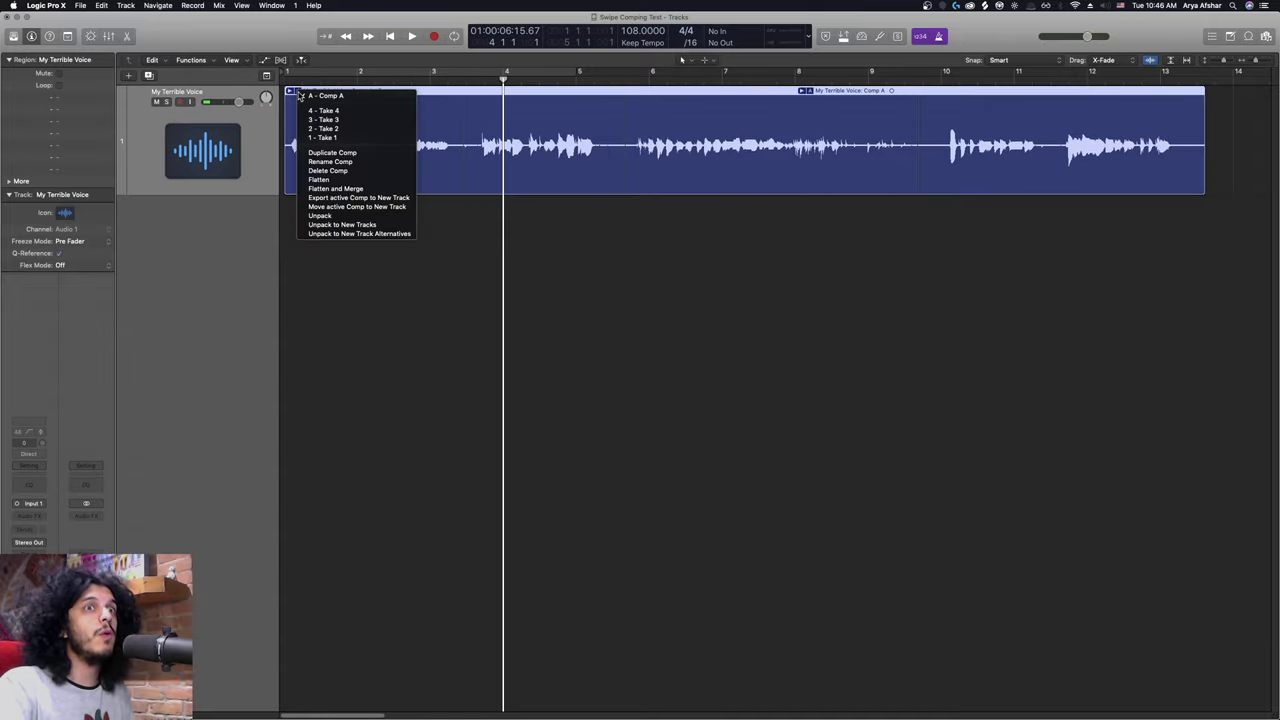
left_click(347, 184)
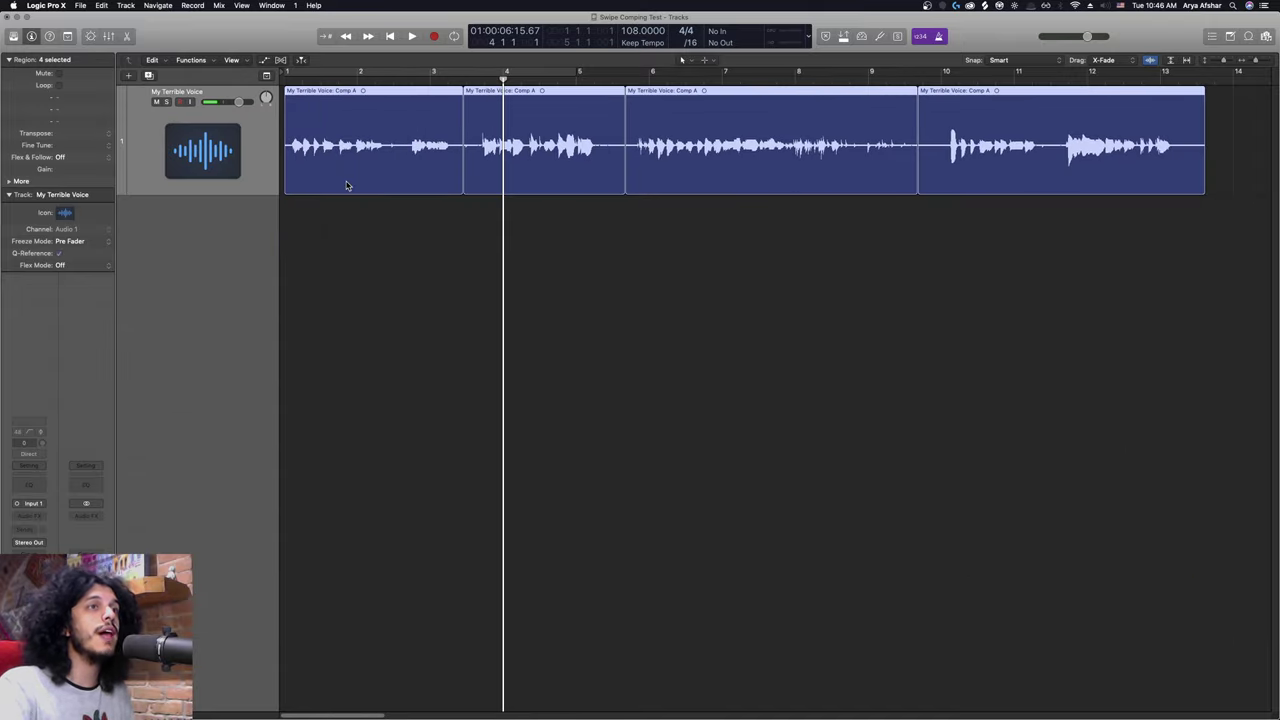
key("super+j")
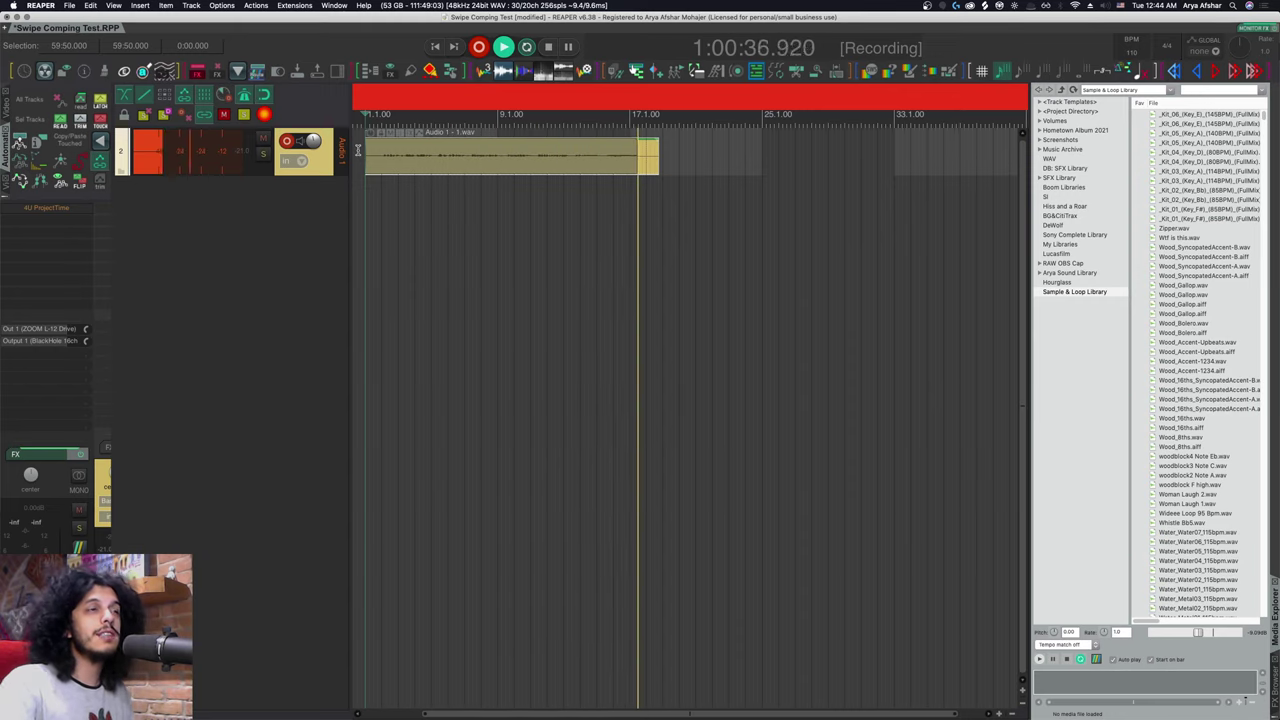
- Stop and re-record over the same range to stack a second and third take on Audio 1
key("space")
key("super+r")
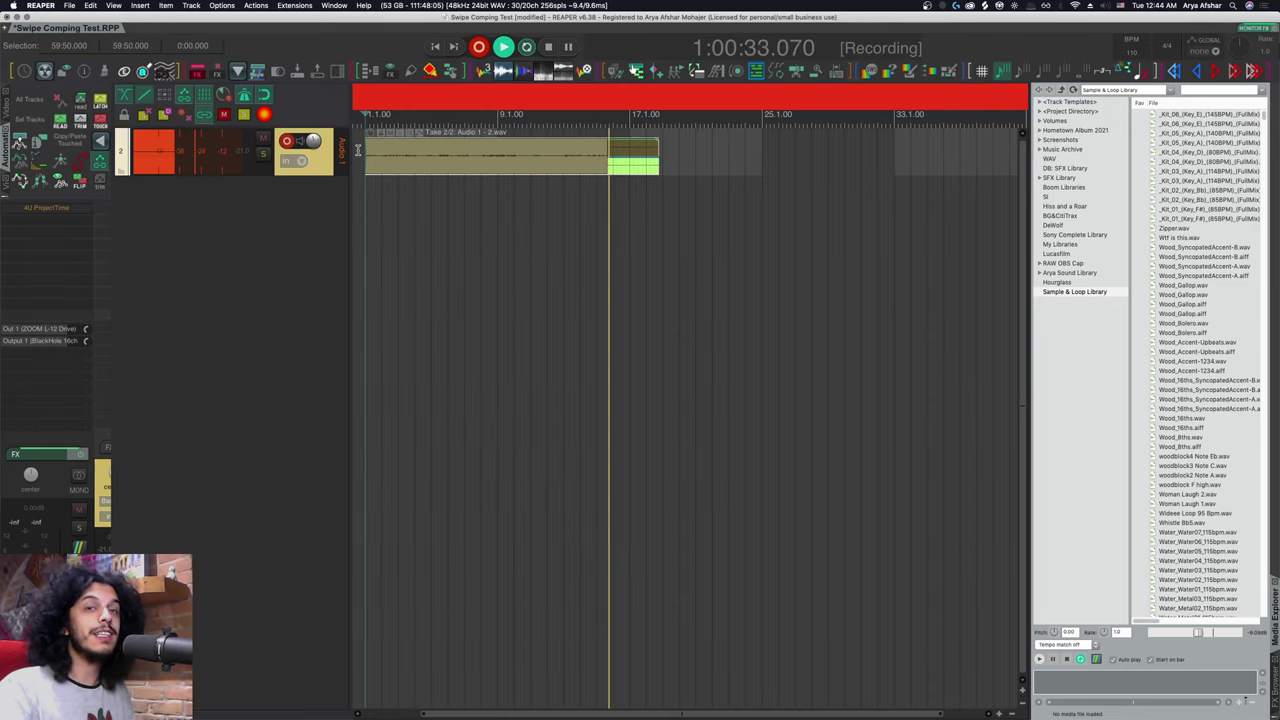
key("space")
key("super+r")
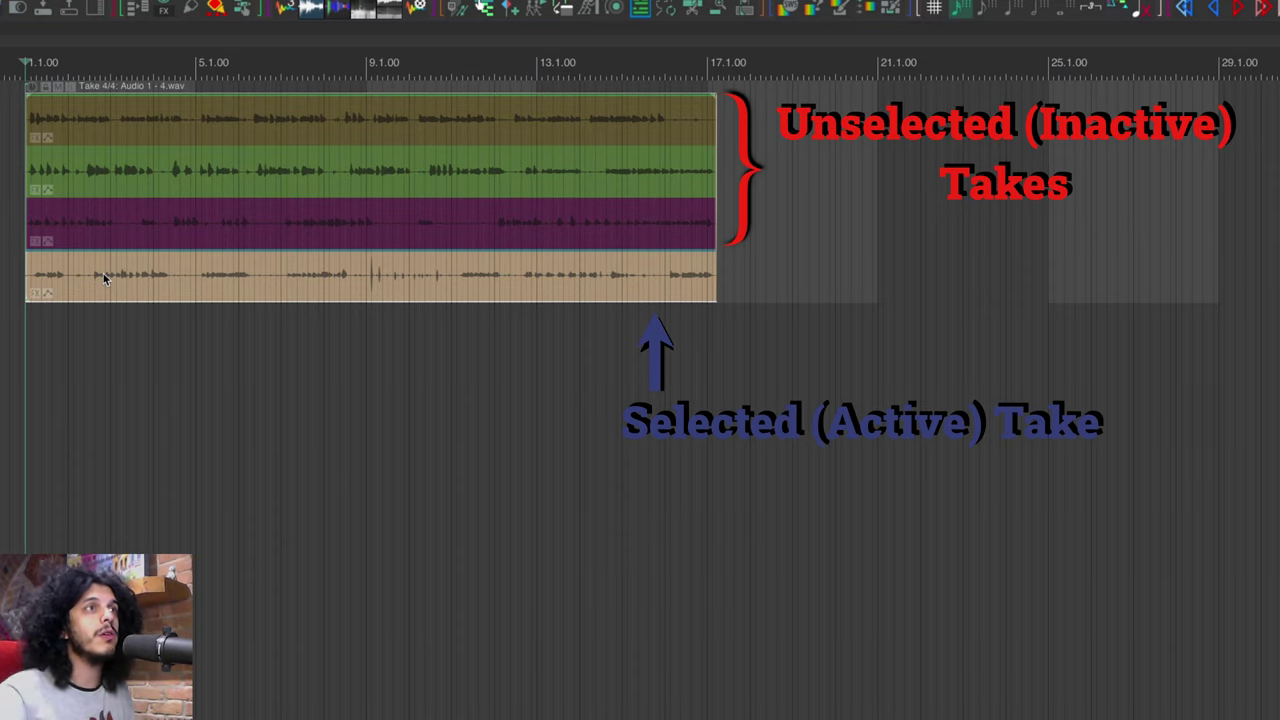
- Cycle the item's takes with K and activate takes under the mouse with Y, ending on Take 1
key("k")
key("k")
key("k")
key("k")
key("k")
key("k")
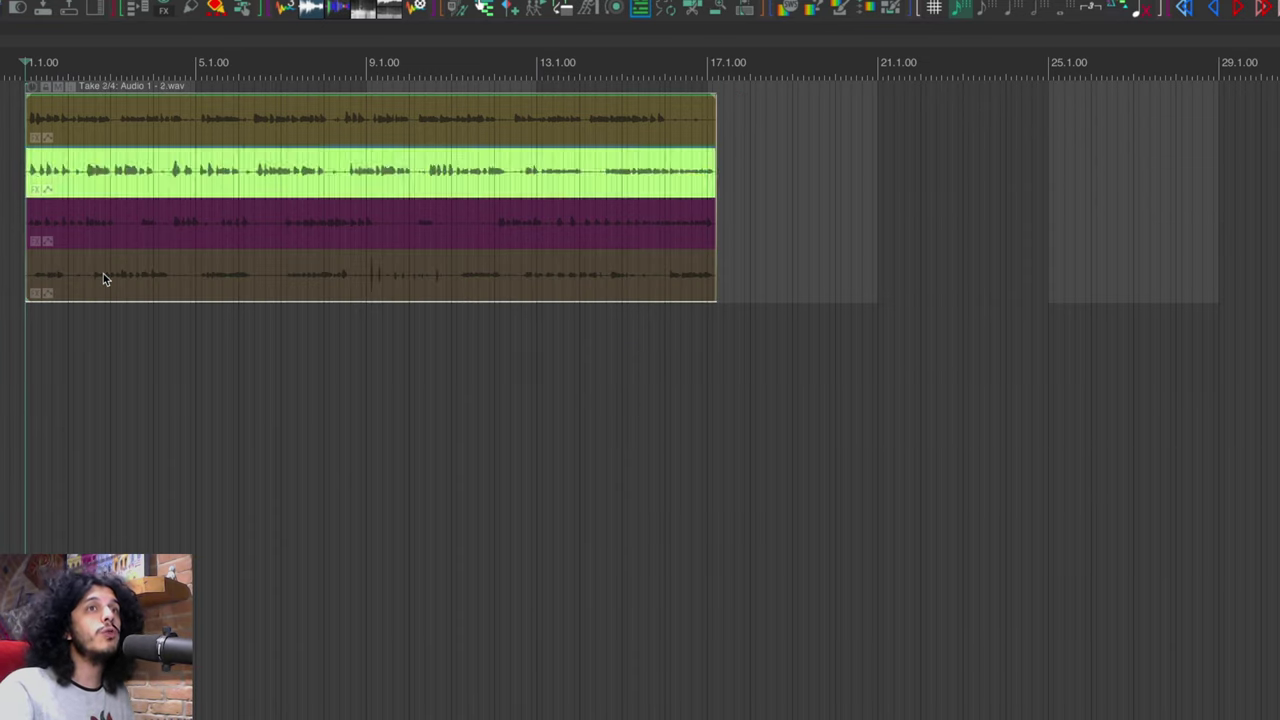
key("k")
key("k")
key("k")
key("k")
key("k")
key("k")
key("k")
key("k")
key("k")
key("k")
key("k")
key("k")
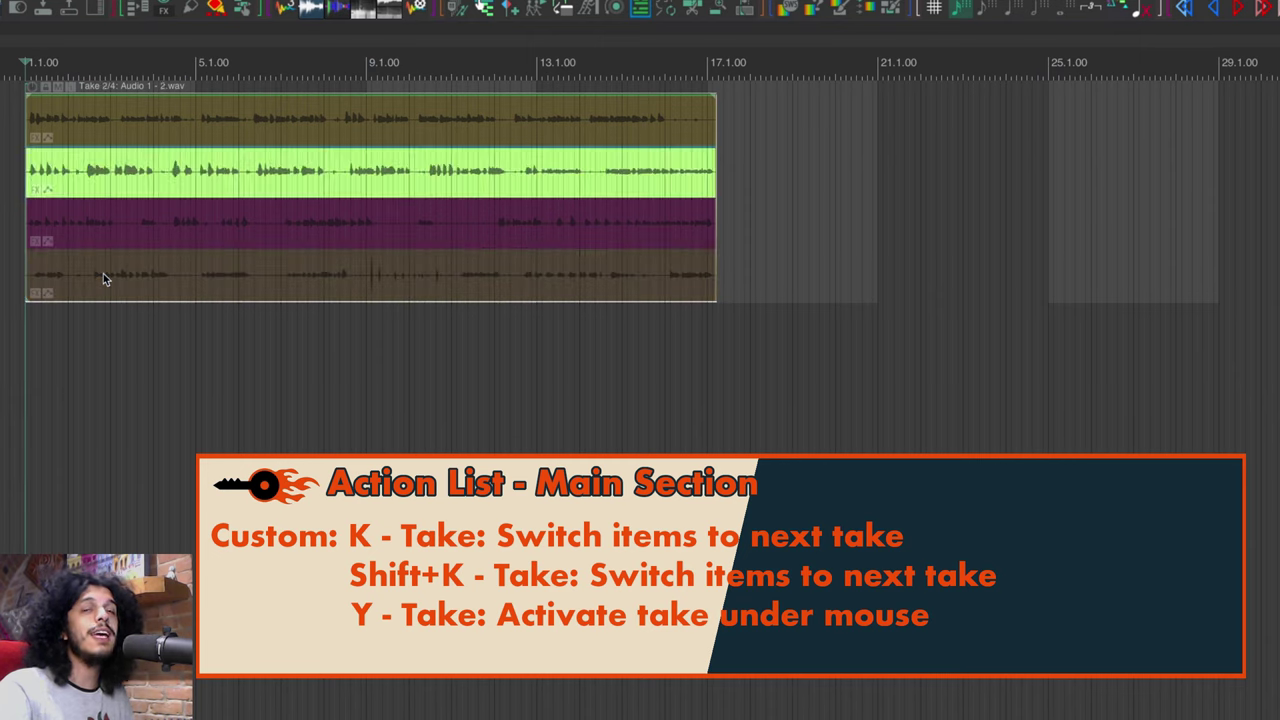
key("k")
key("k")
key("k")
key("k")
key("k")
key("k")
key("k")
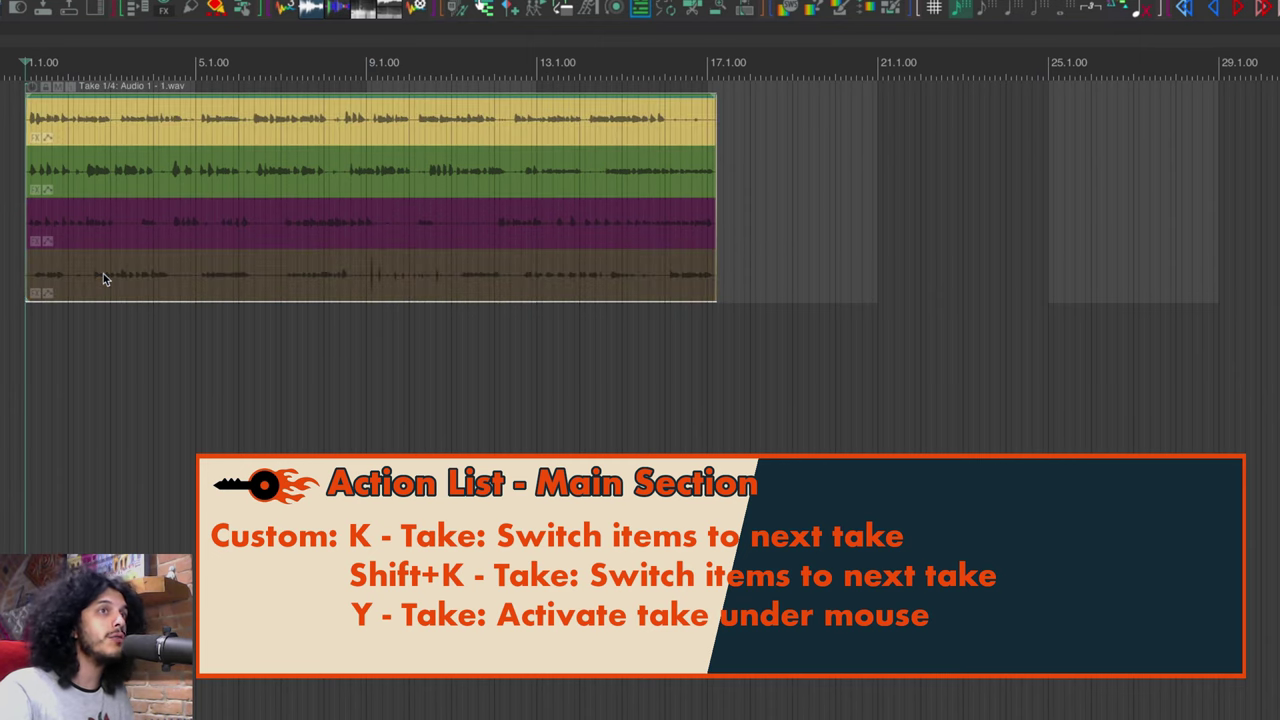
key("y")
key("y")
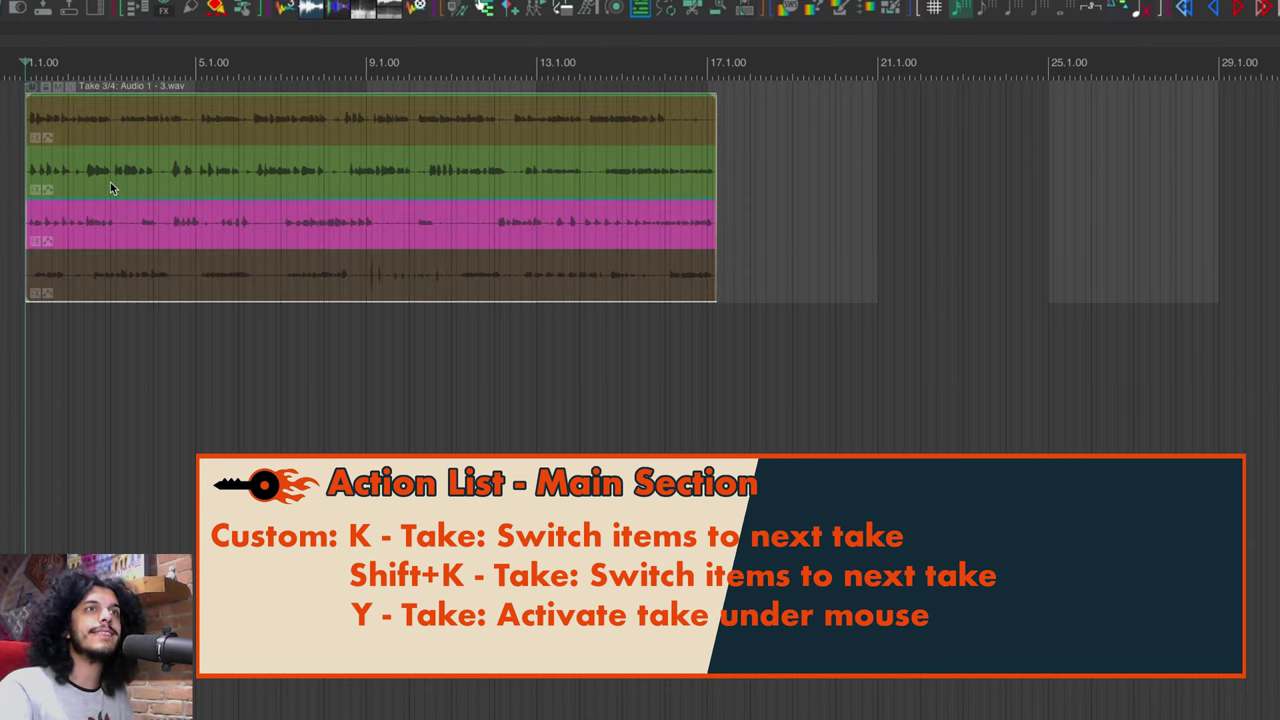
key("y")
key("y")
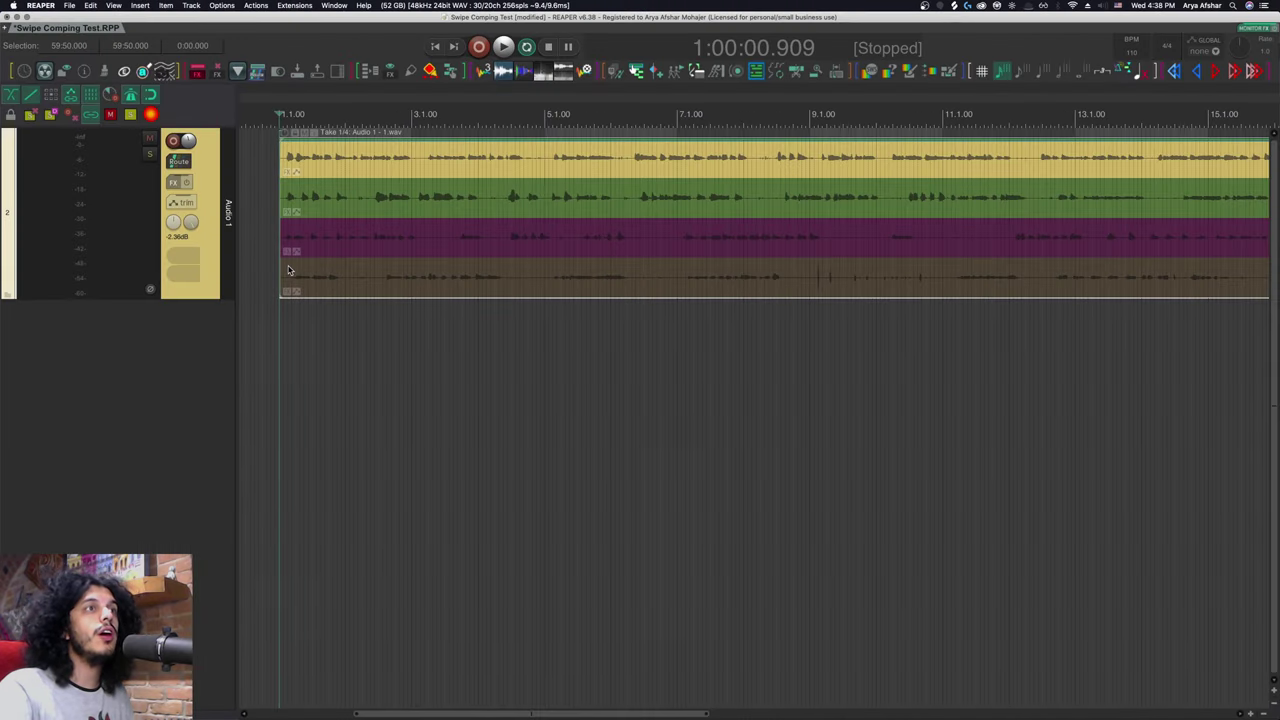
- Look up 'Split item under mouse cursor (select right)' and its S shortcut in the Actions list
key("shift+slash")
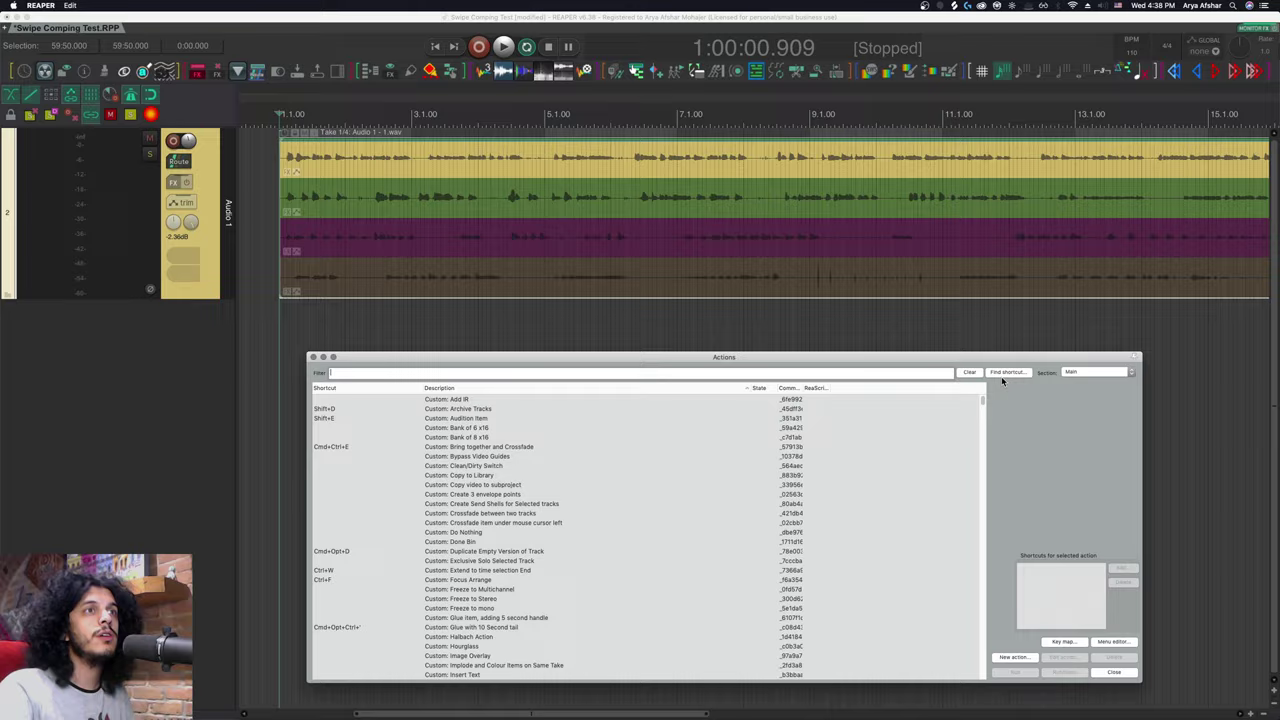
left_click(1004, 374)
key("s")
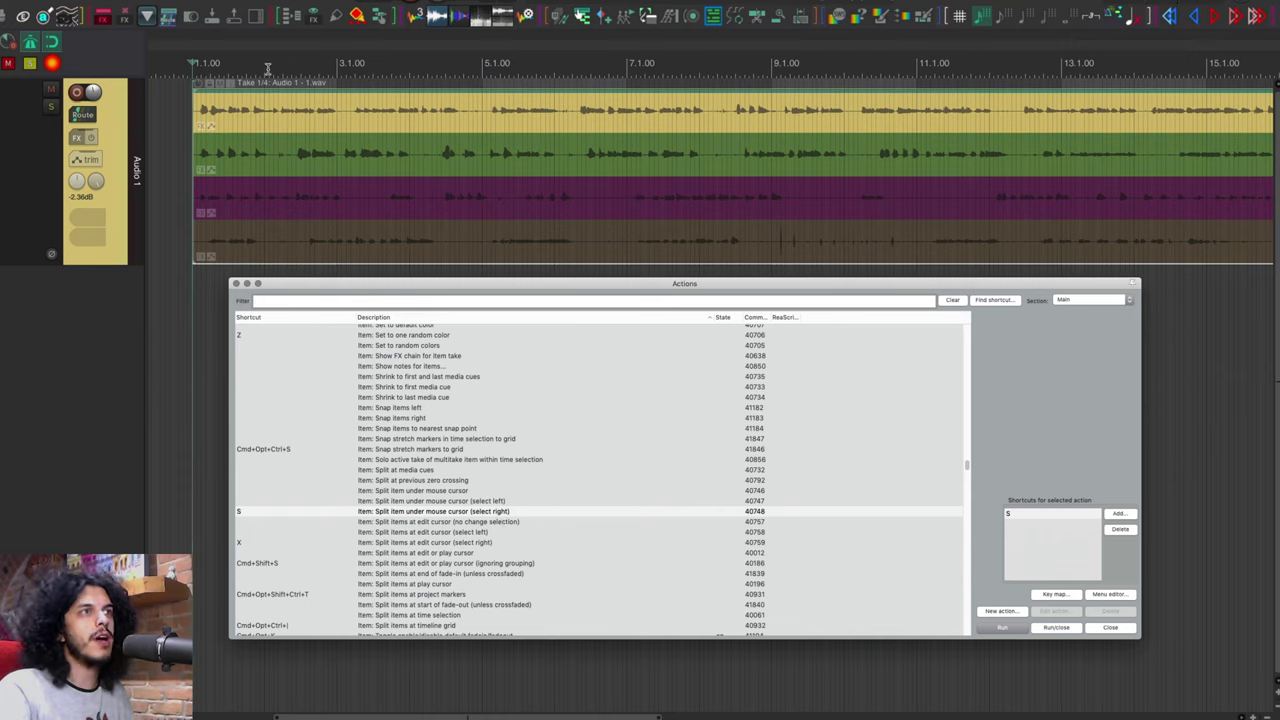
- Test splitting the vocal item near bars 3 and 7, then undo the last split
left_click(212, 126)
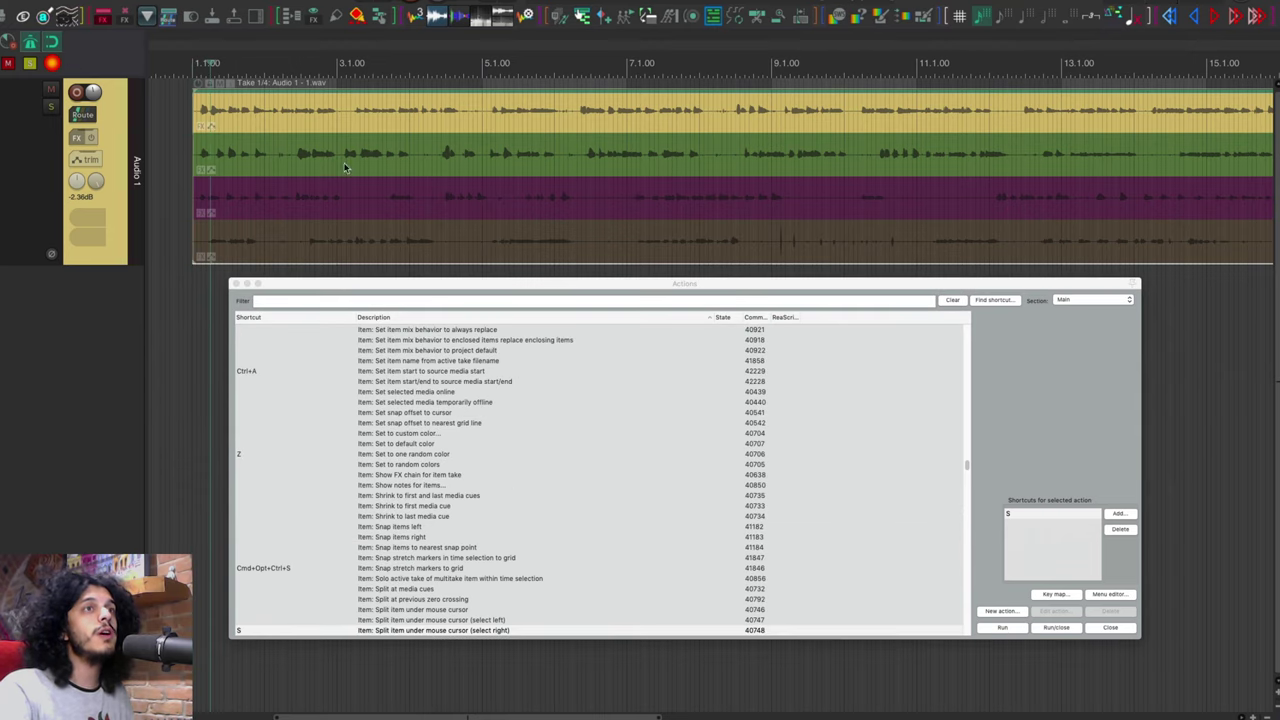
key("s")
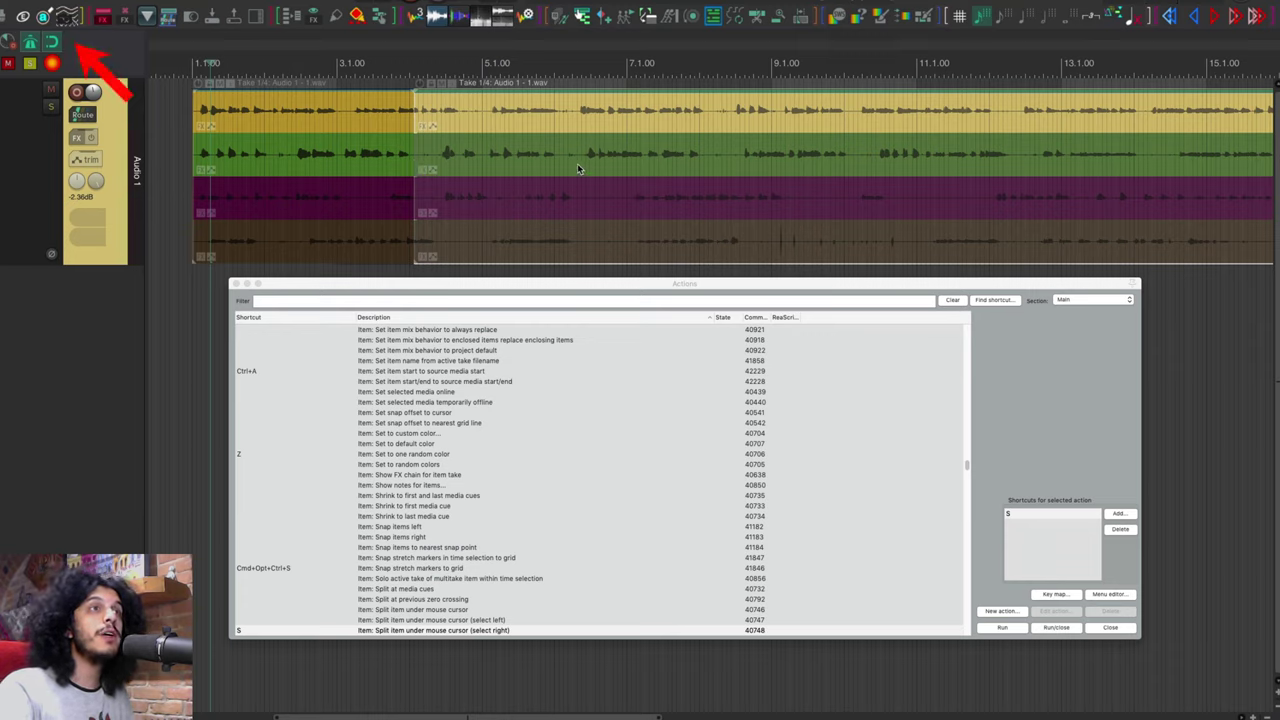
key("s")
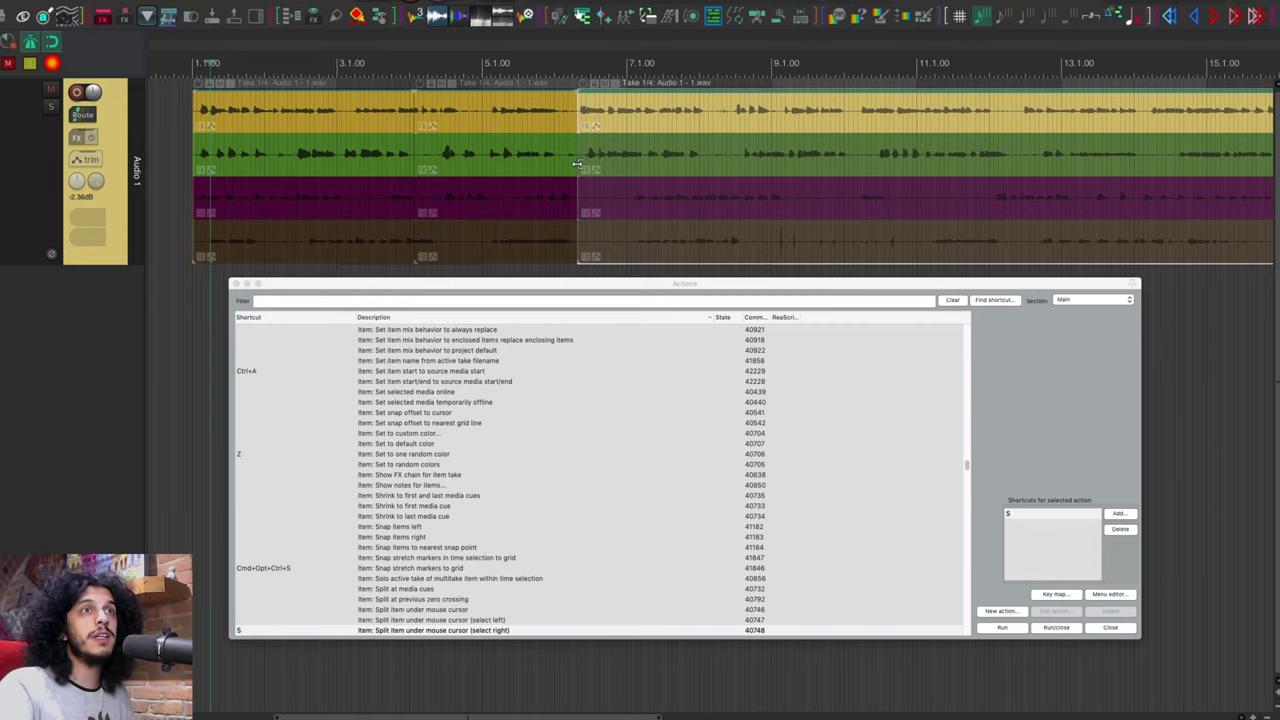
key("super+z")
key("super+z")
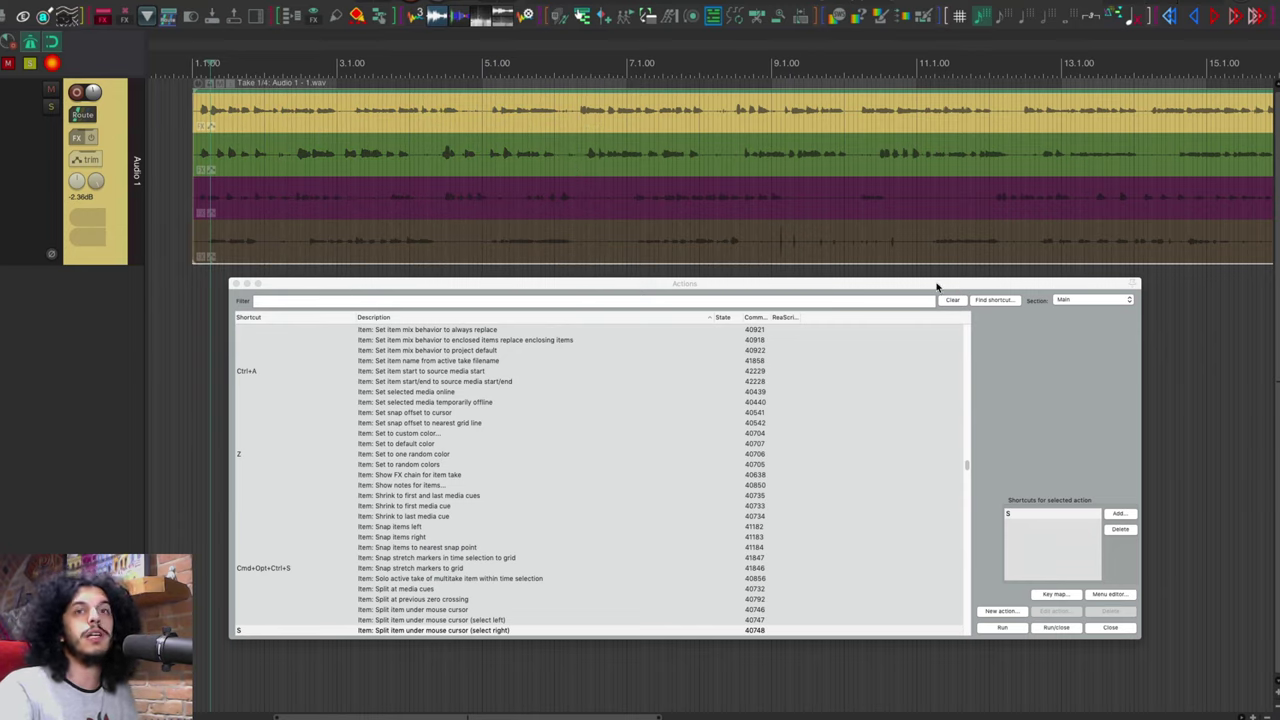
- Find 'Activate take under mouse' [Y], close the Actions list, and select Take 4's lane
key("y")
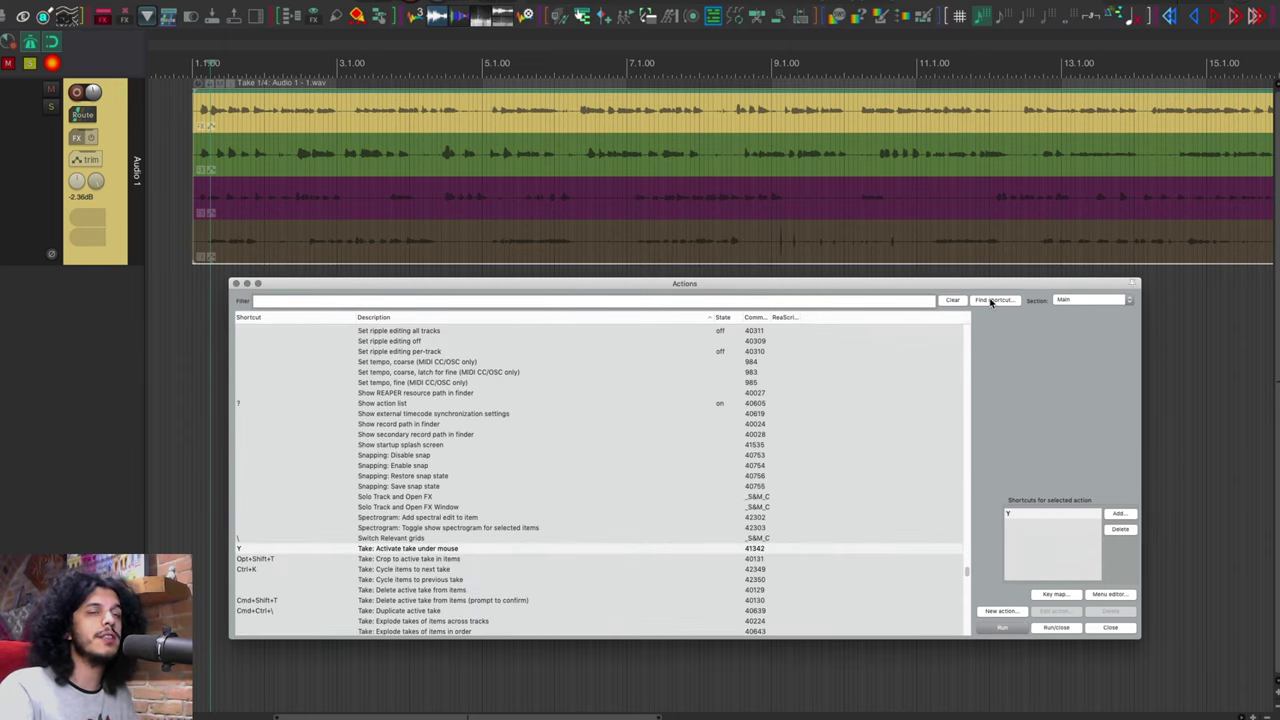
left_click(235, 284)
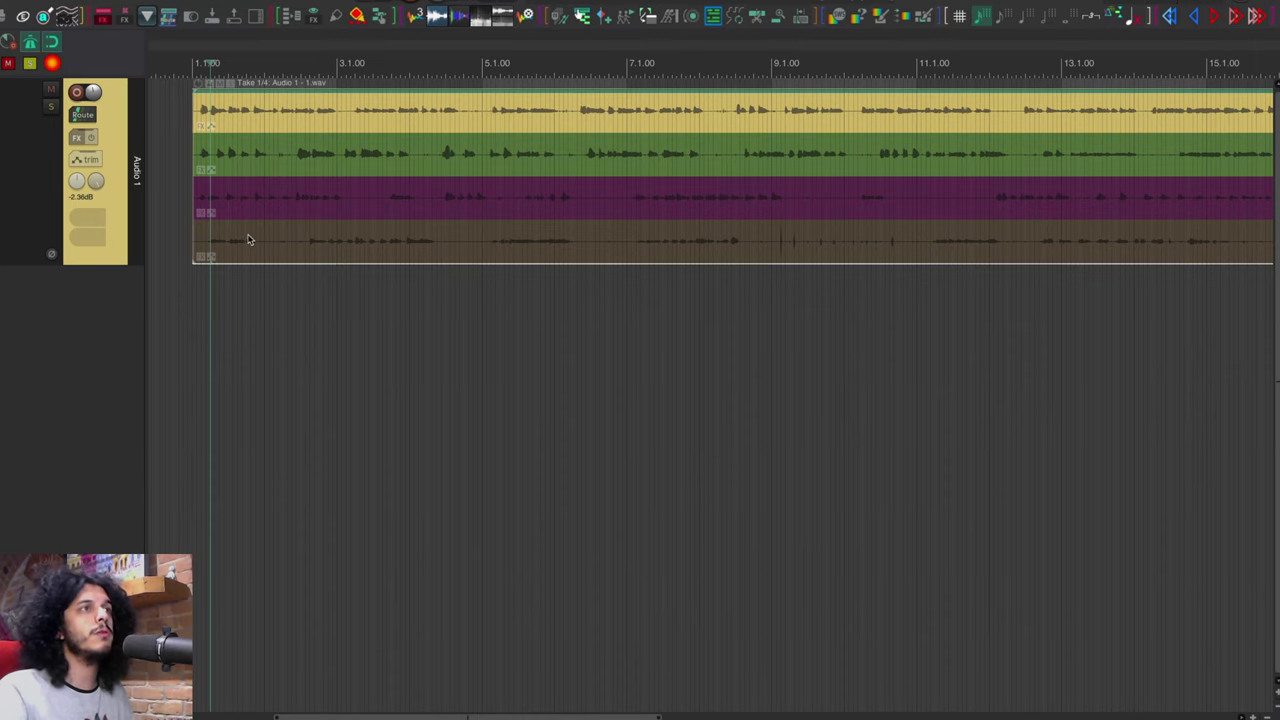
left_click(249, 240)
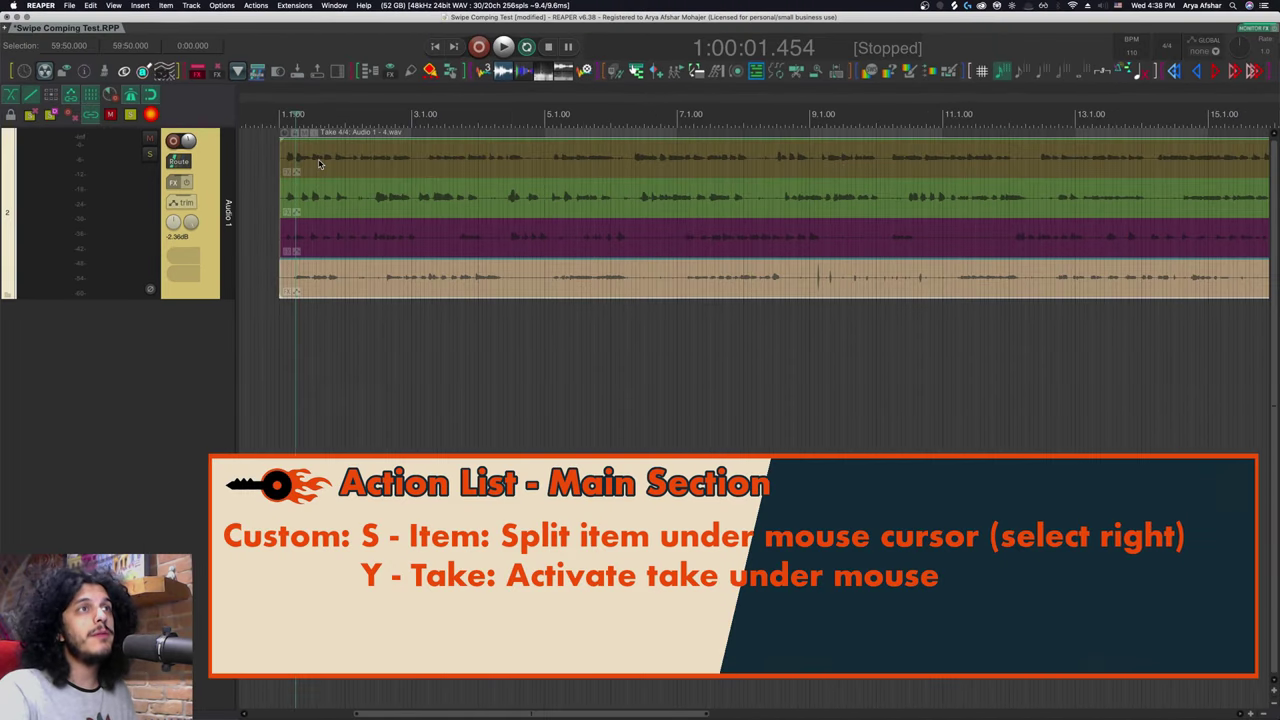
- Split the opening phrases from bar 3, activating Takes 1, 2, 3 and 2 in turn
key("y")
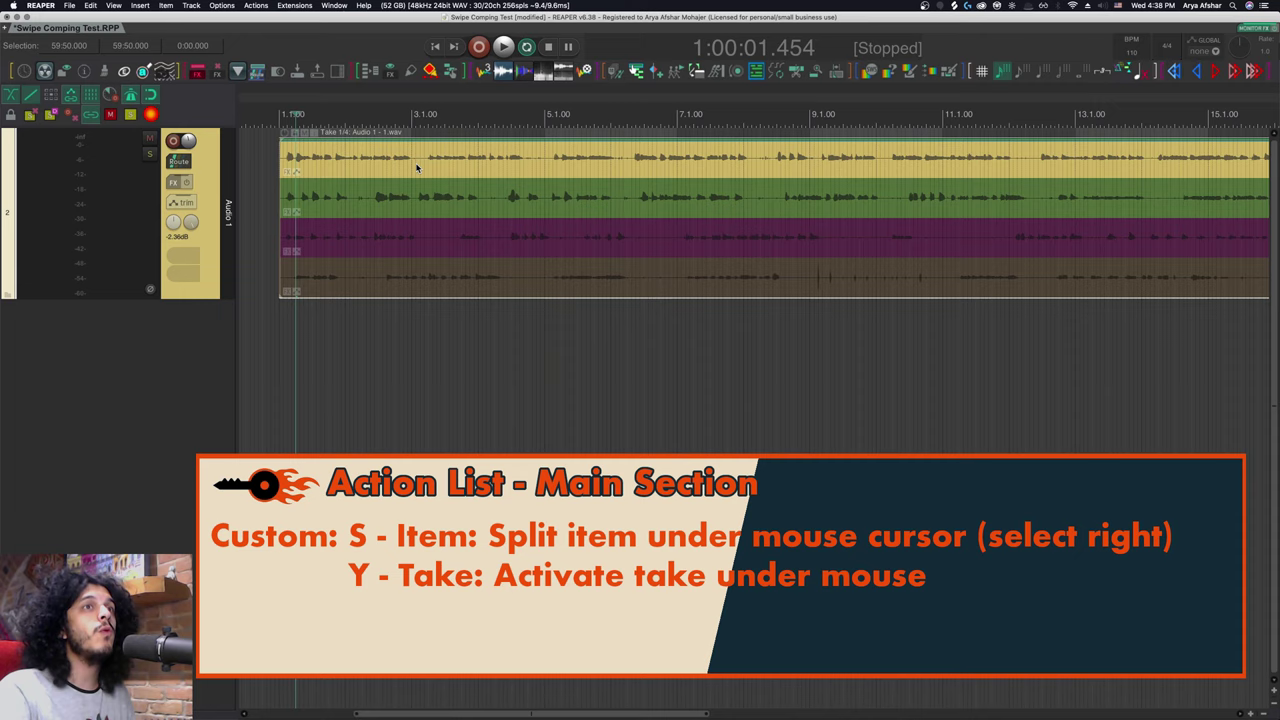
key("s")
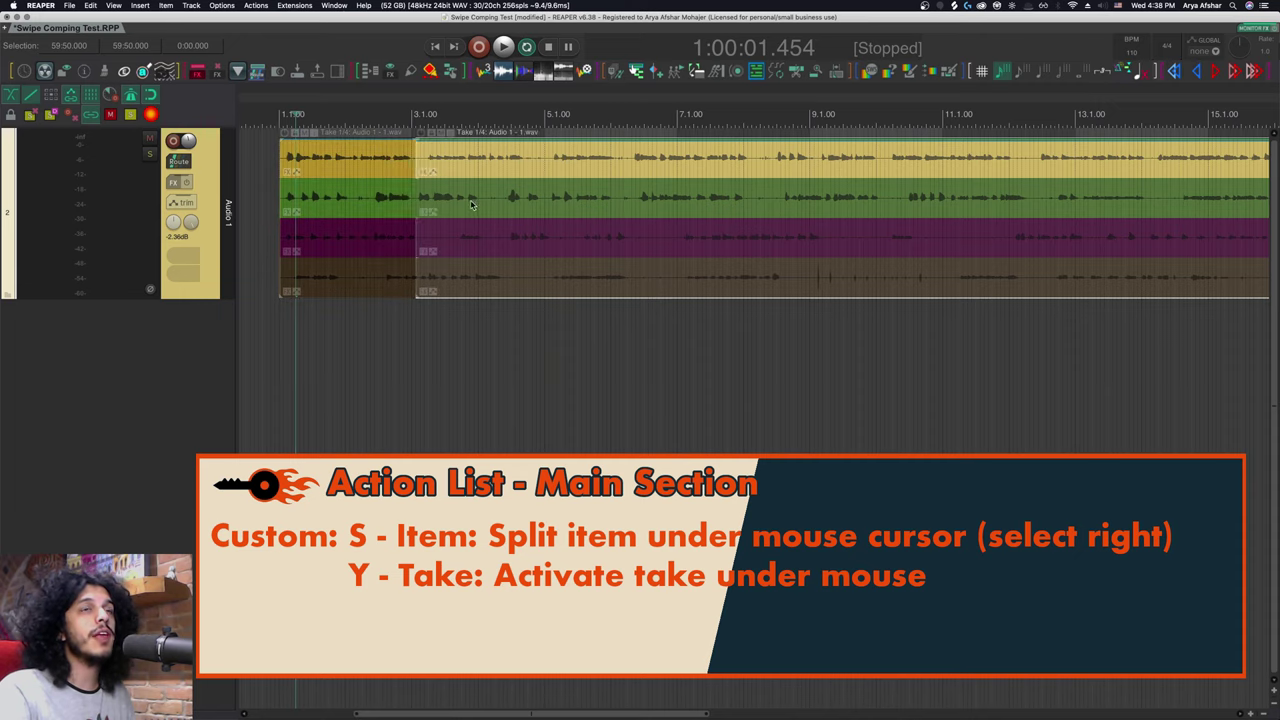
key("y")
key("s")
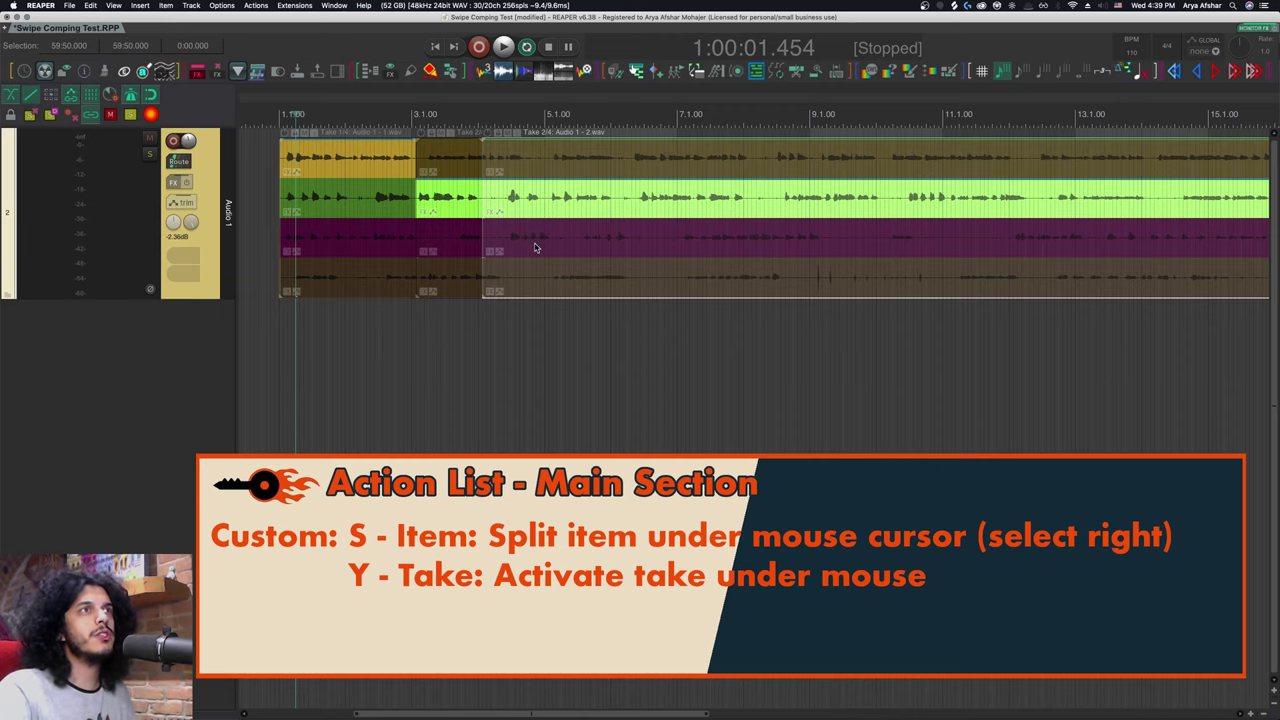
key("y")
key("s")
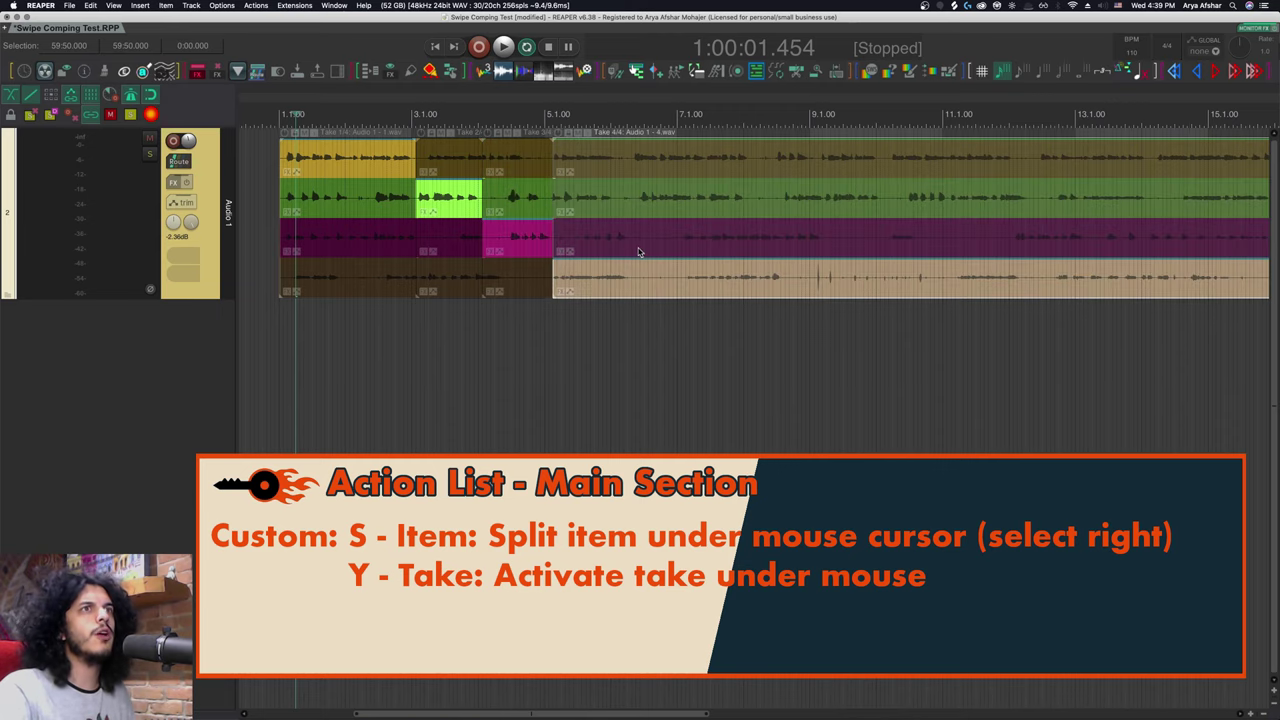
key("s")
key("y")
scroll(670, 202, "right", 2)
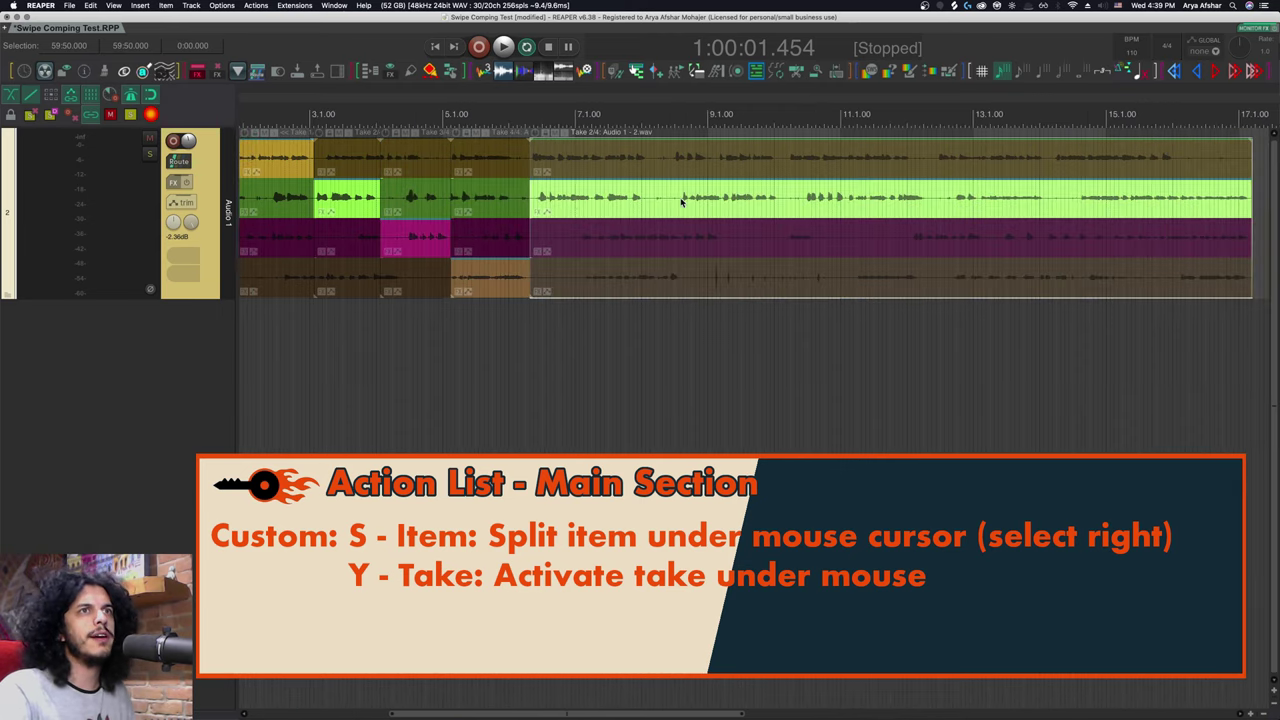
- Split the remaining phrases, assigning Takes 3, 2, 1, 3 and finally 2 to the chunks
key("s")
scroll(640, 215, "right", 2)
key("y")
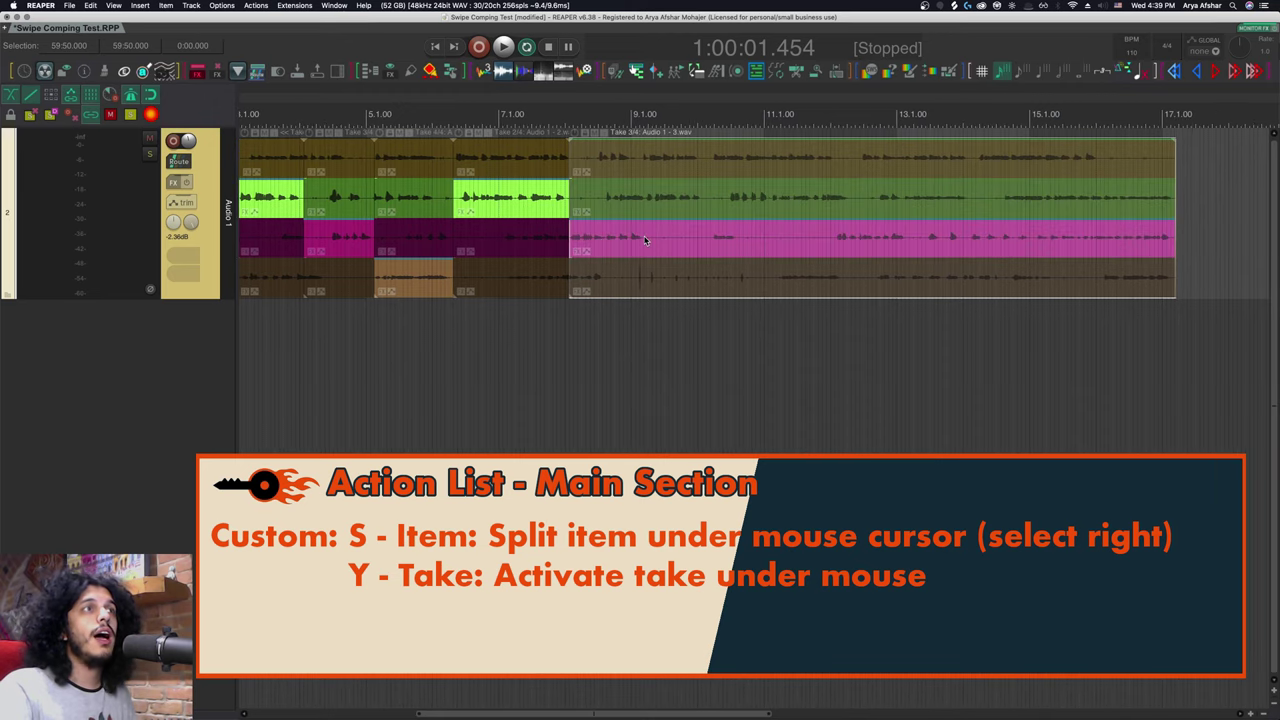
key("s")
key("y")
key("s")
key("y")
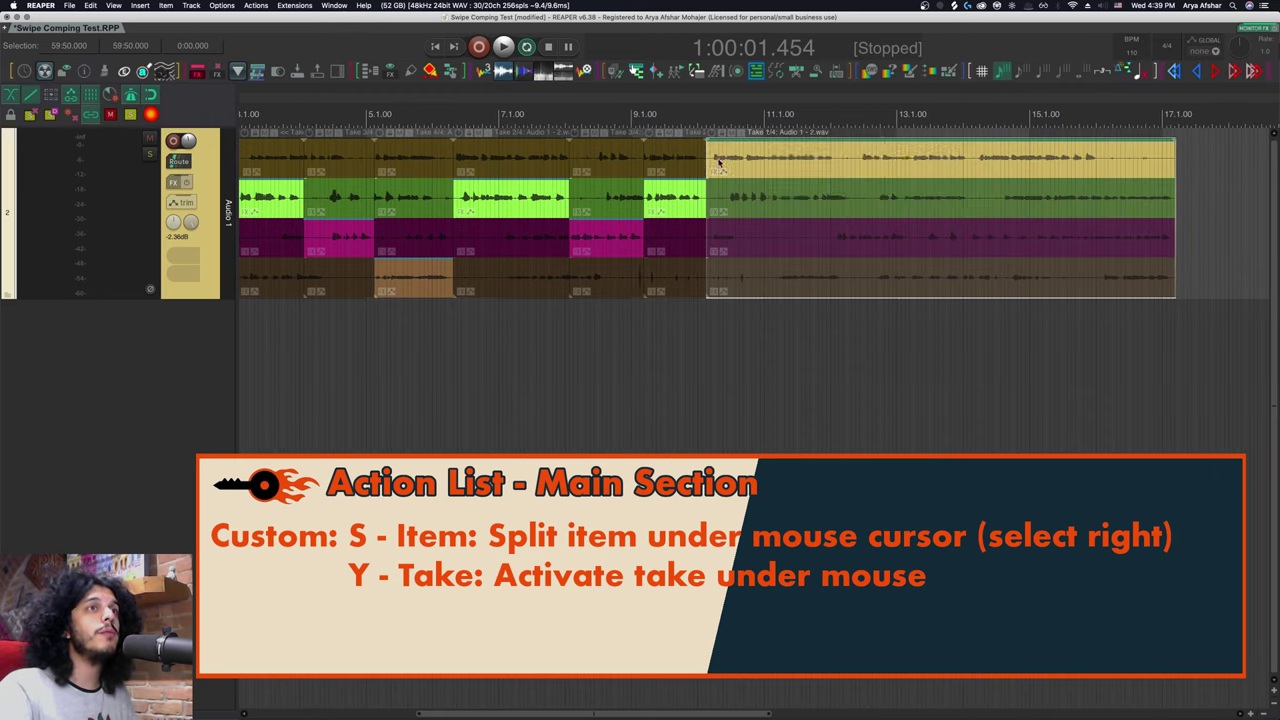
scroll(708, 175, "right", 3)
key("s")
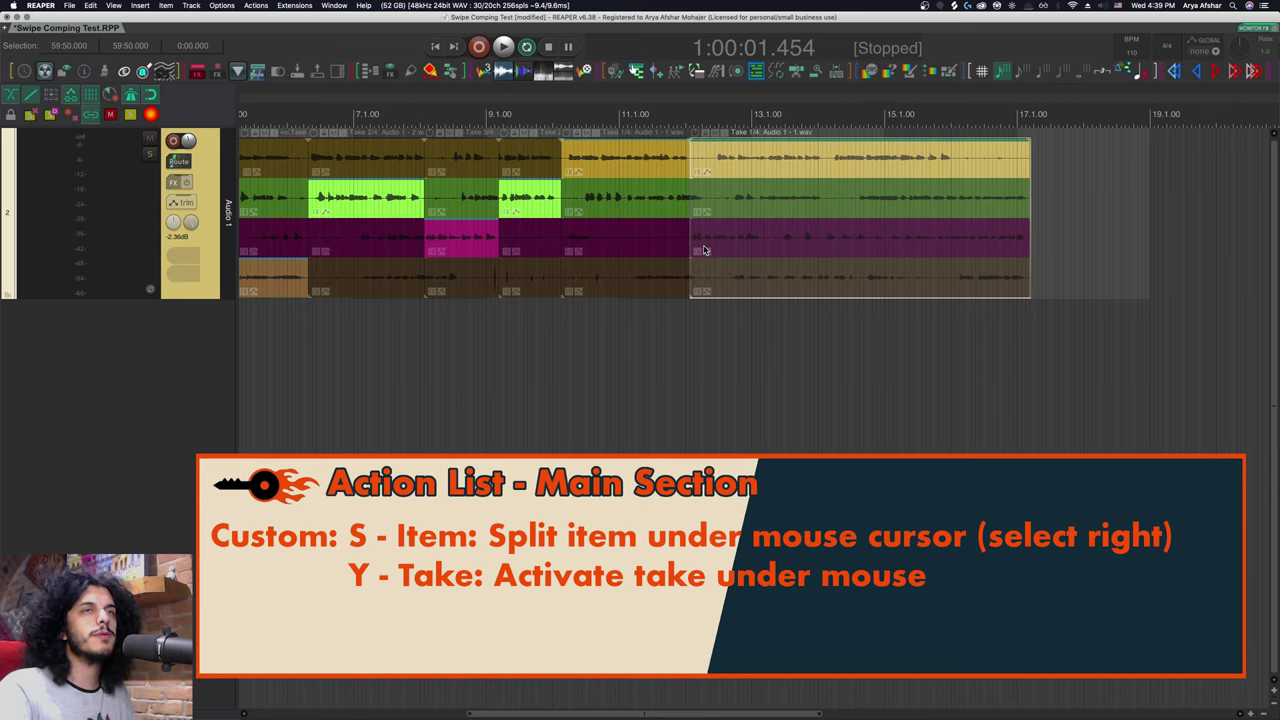
key("y")
scroll(708, 250, "right", 2)
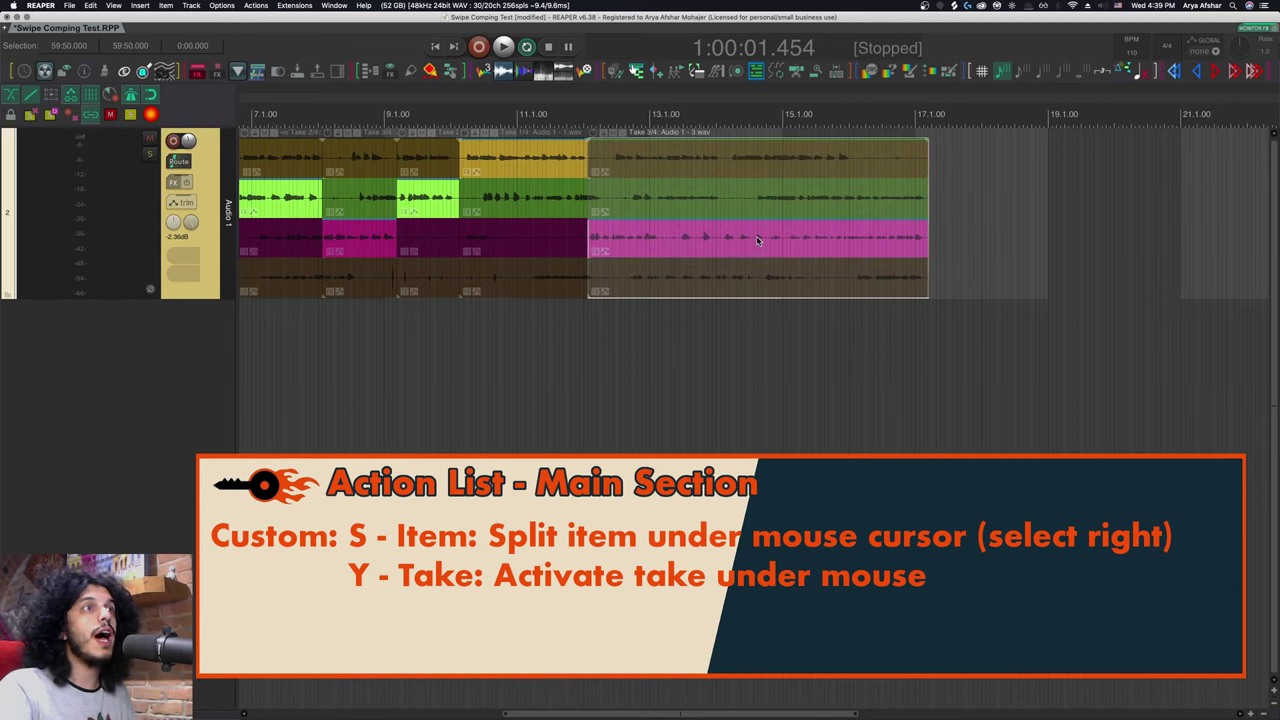
key("s")
key("y")
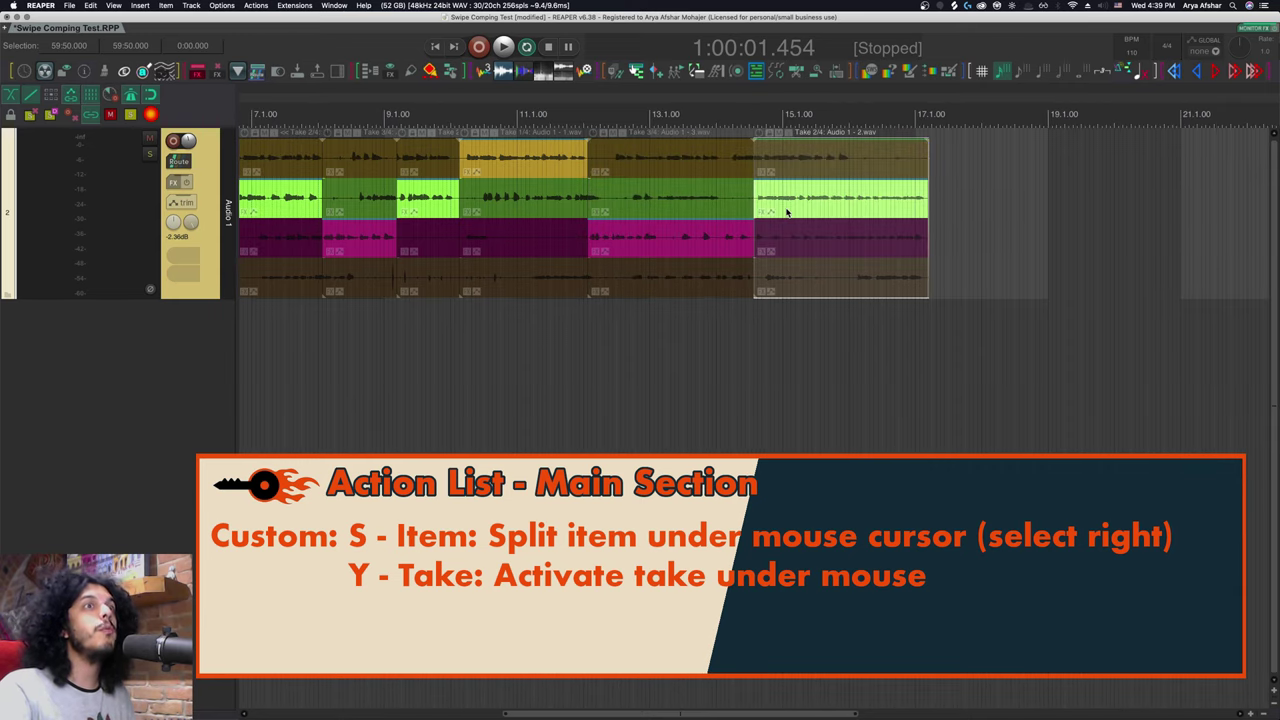
- Check the automatic crossfade and trim options on the auto-crossfade toggle
scroll(867, 218, "left", 10)
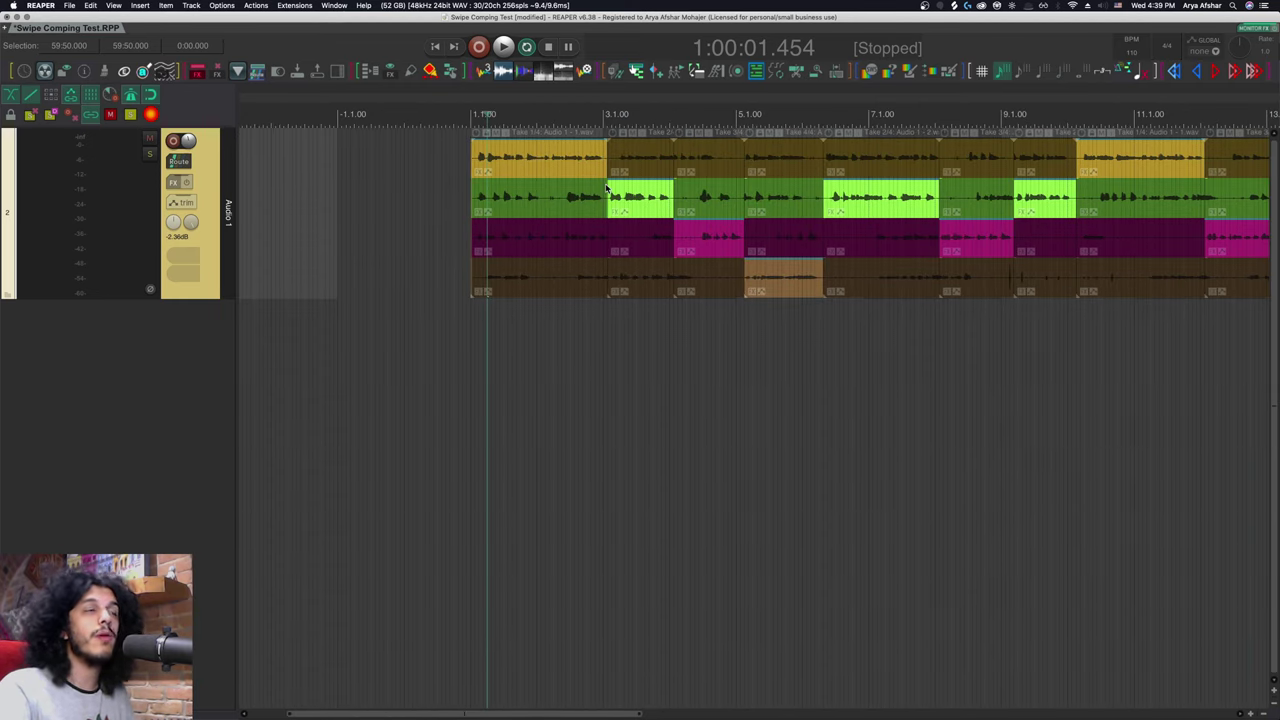
scroll(606, 188, "up", 5)
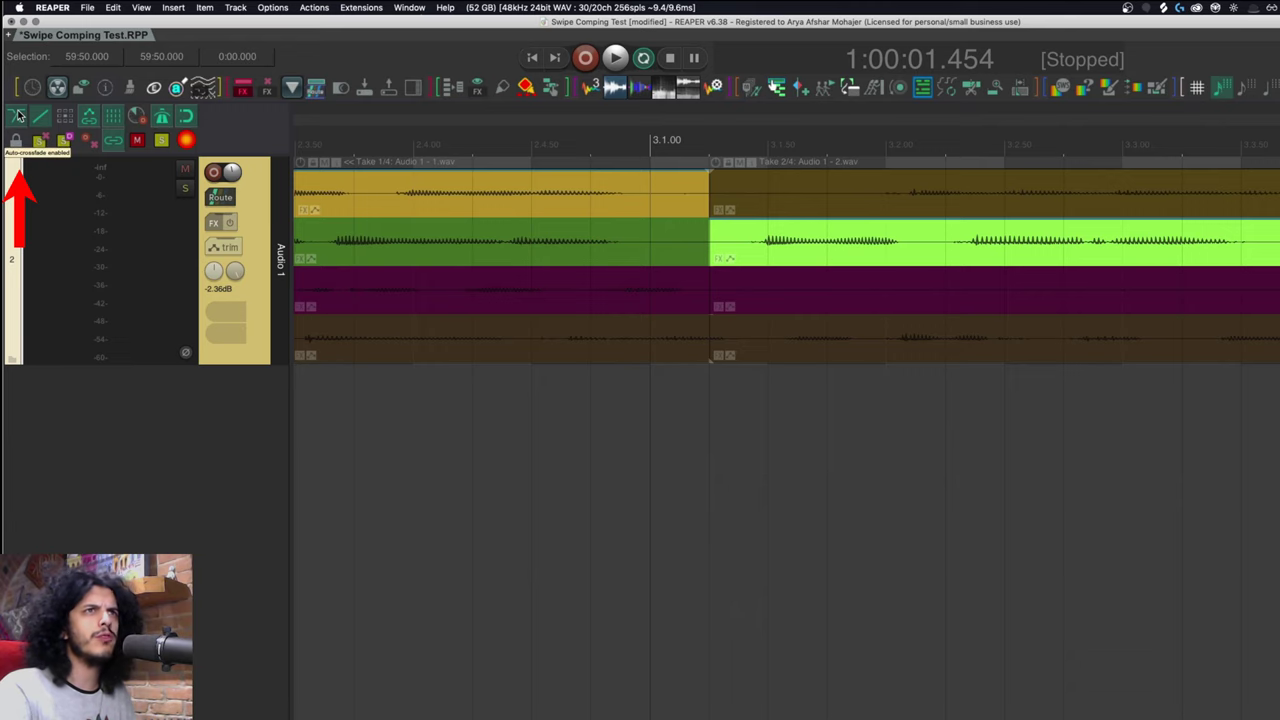
right_click(18, 115)
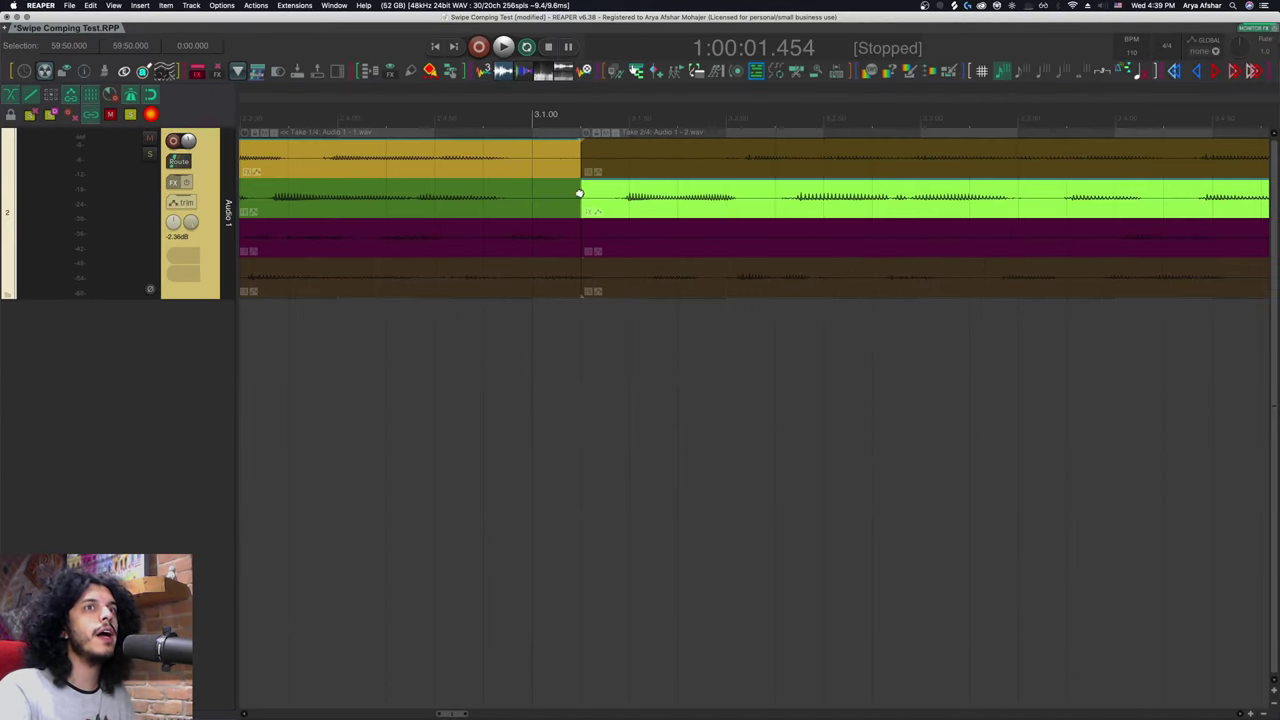
- Widen the Take 1/Take 2 crossfade and shift the green, magenta and tan crossfades later
left_click_drag(594, 203, 567, 203)
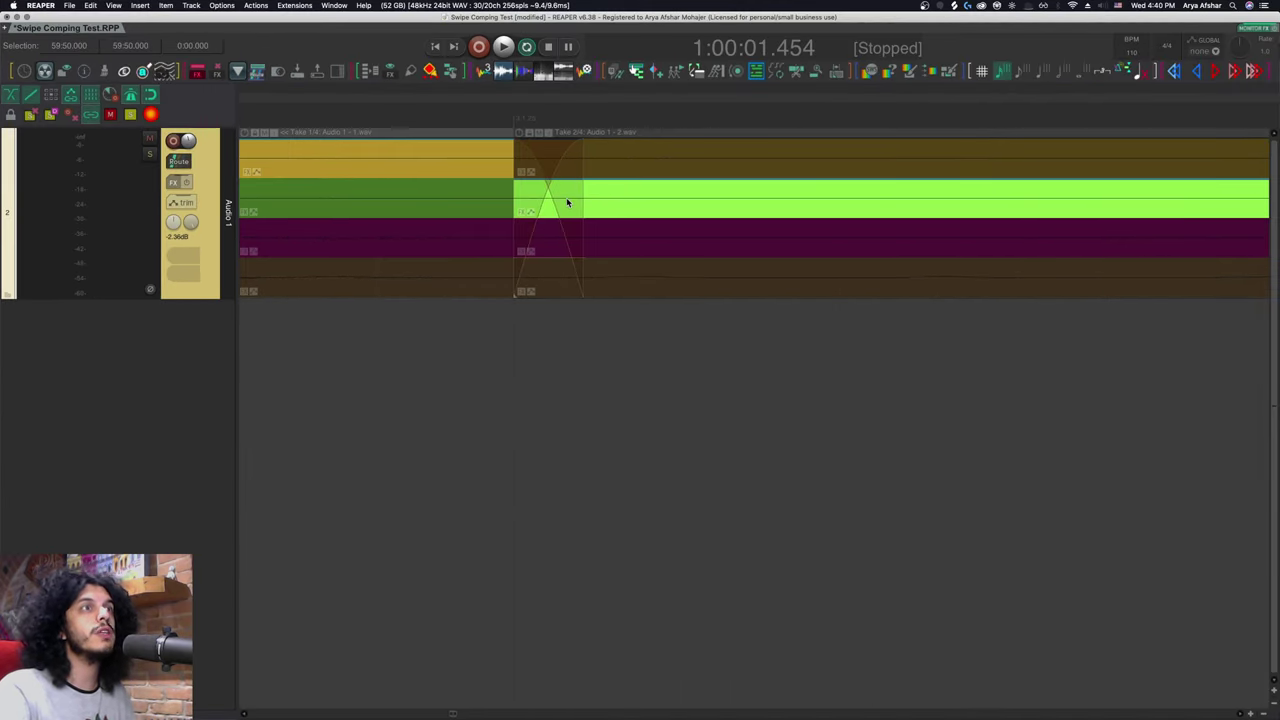
scroll(567, 203, "down", 5)
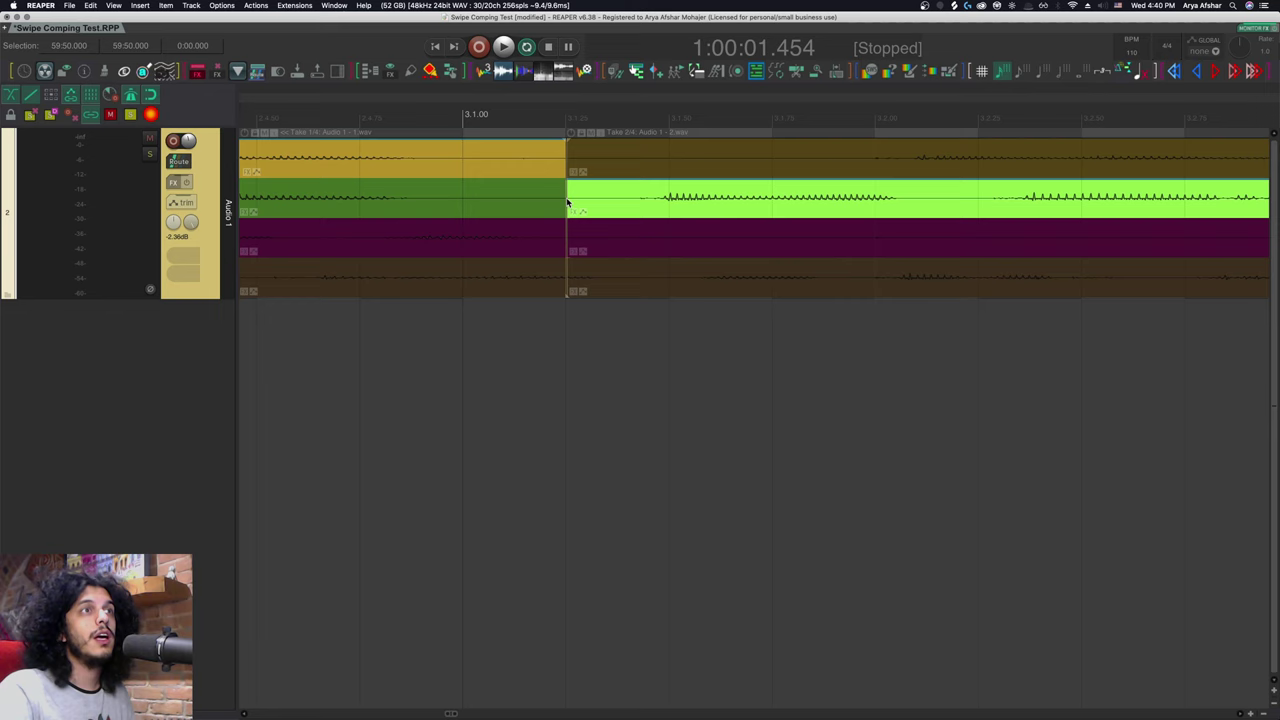
scroll(566, 198, "up", 3)
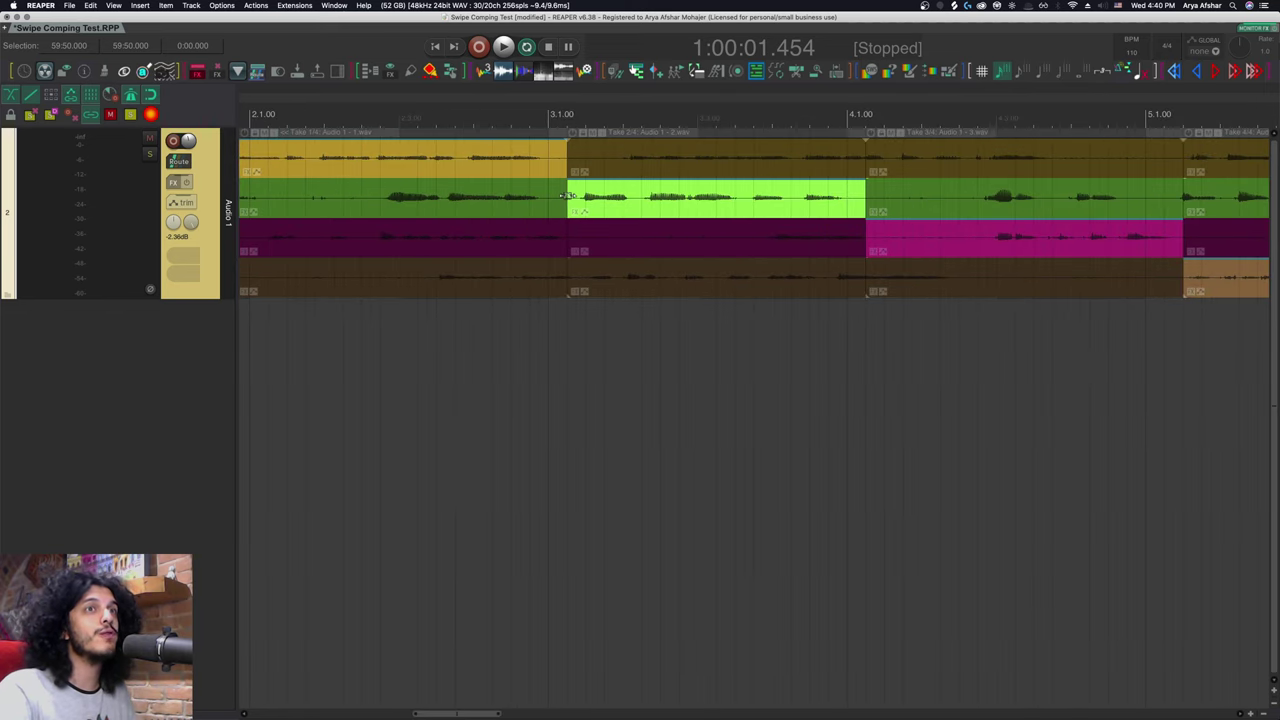
mouse_move(566, 196)
left_mouse_down()
mouse_move(548, 196)
mouse_move(657, 196)
mouse_move(549, 196)
left_mouse_up()
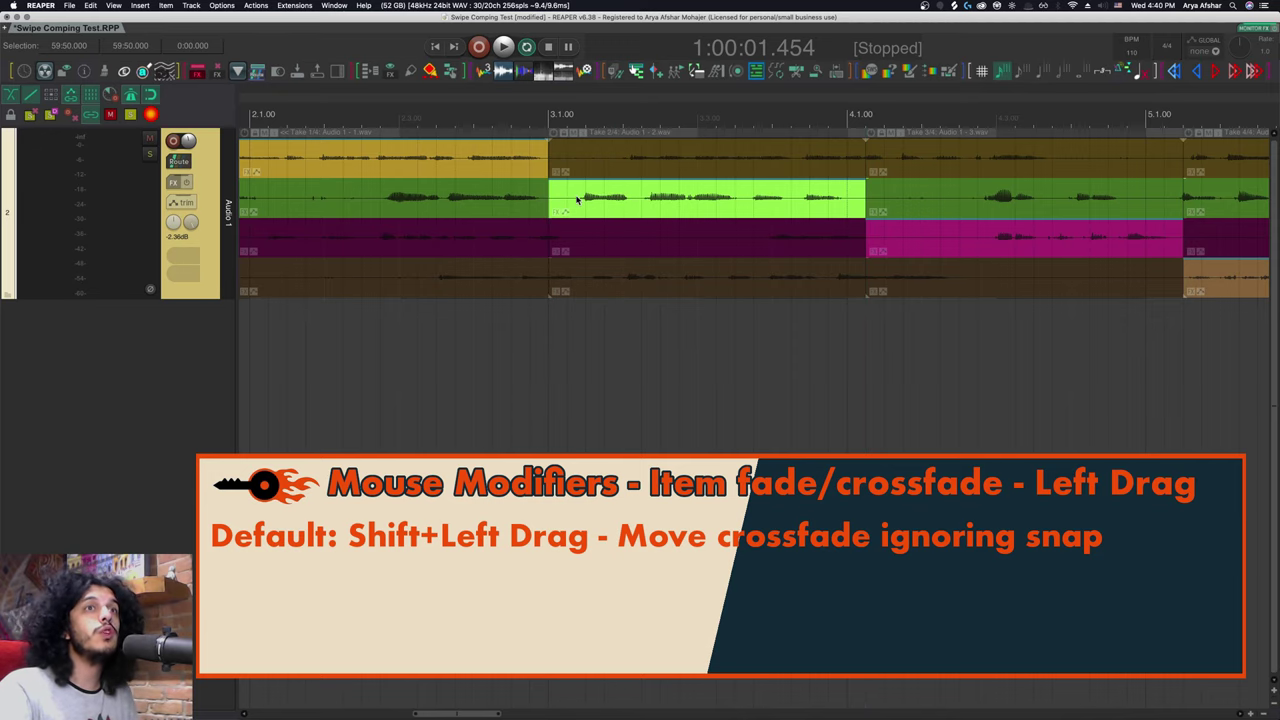
scroll(629, 220, "right", 3)
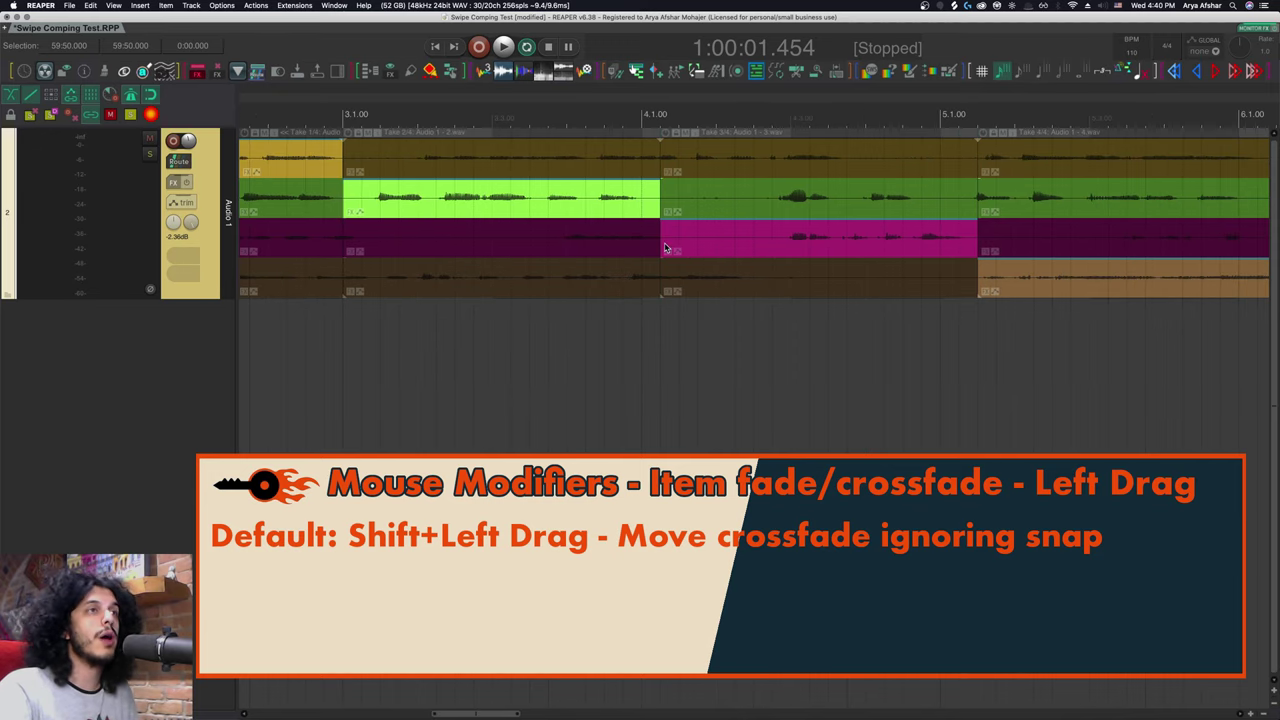
left_click_drag(660, 242, 772, 246)
left_click_drag(772, 246, 772, 246)
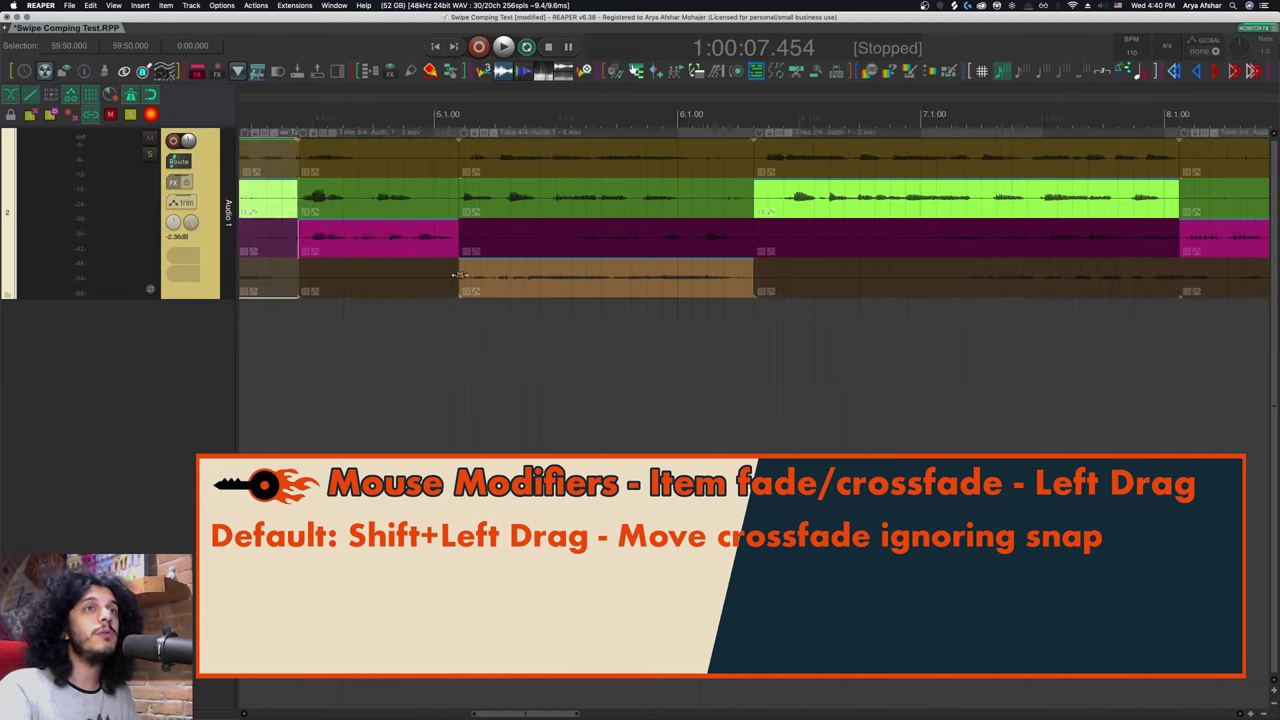
left_click_drag(459, 275, 543, 277)
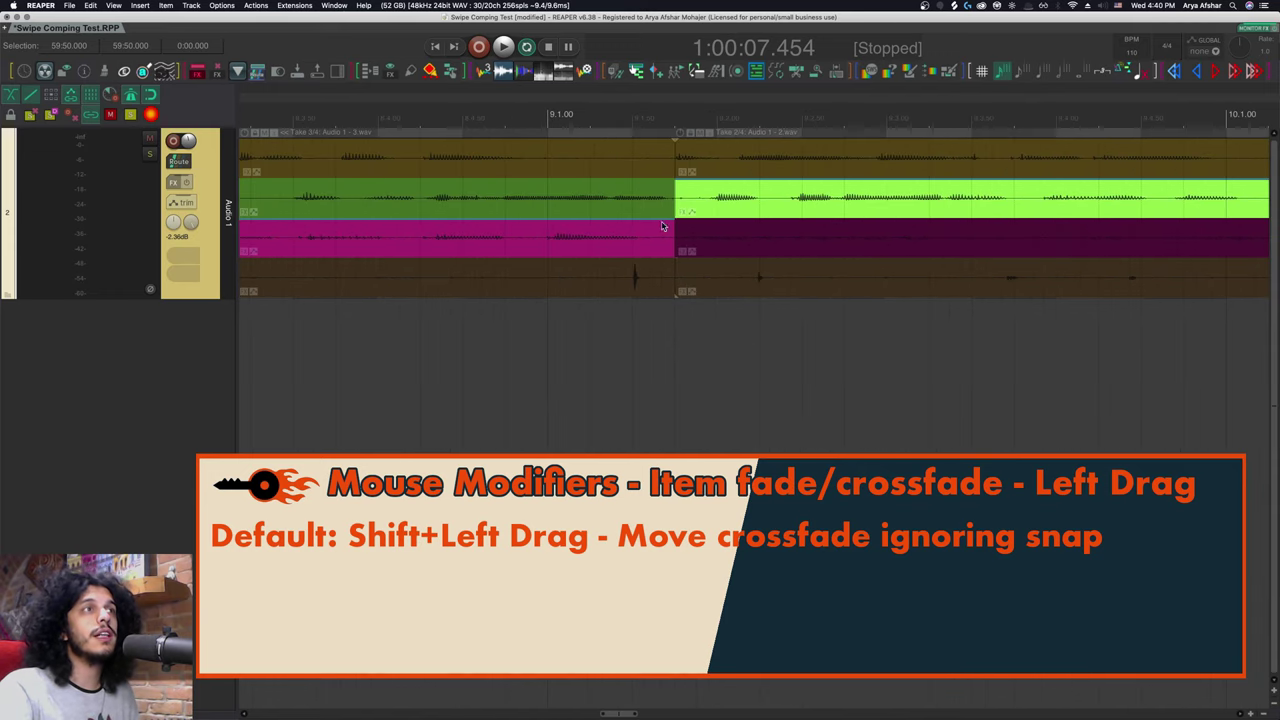
left_click_drag(672, 212, 705, 212)
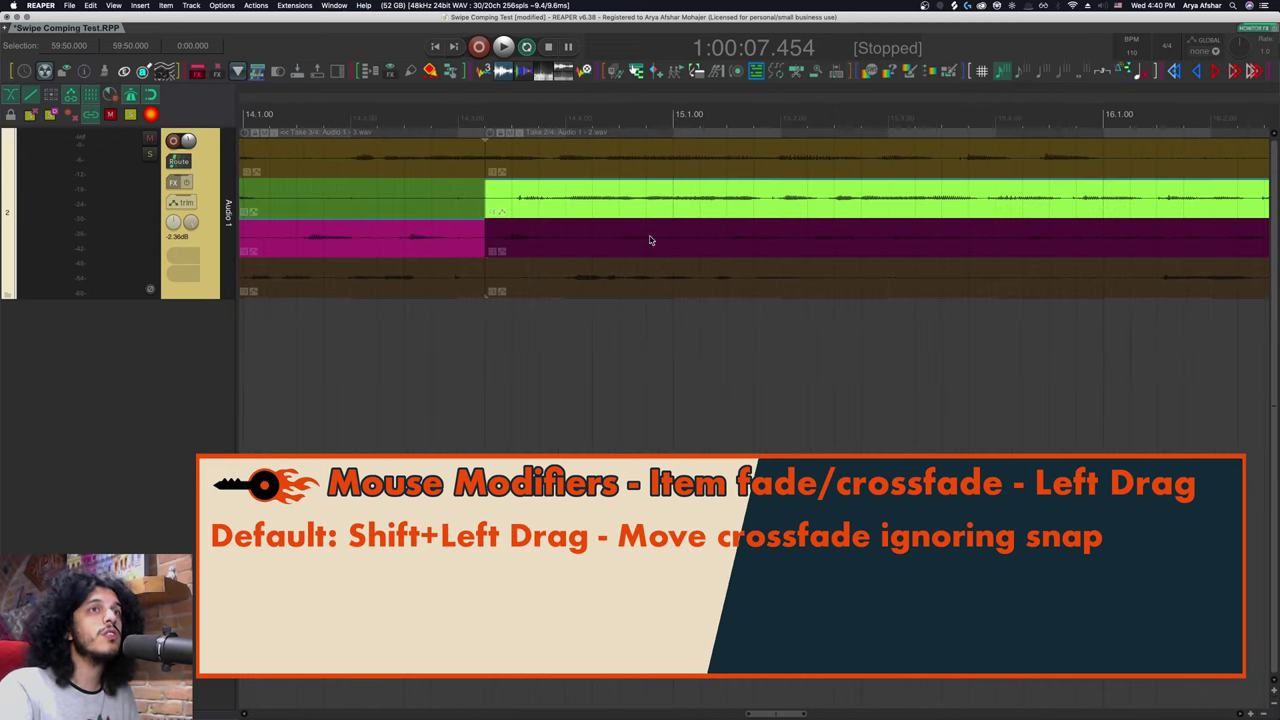
- Trim the item's end, switch a short chunk to Take 2, and use Take 4 near bar 13
scroll(630, 238, "down", 4)
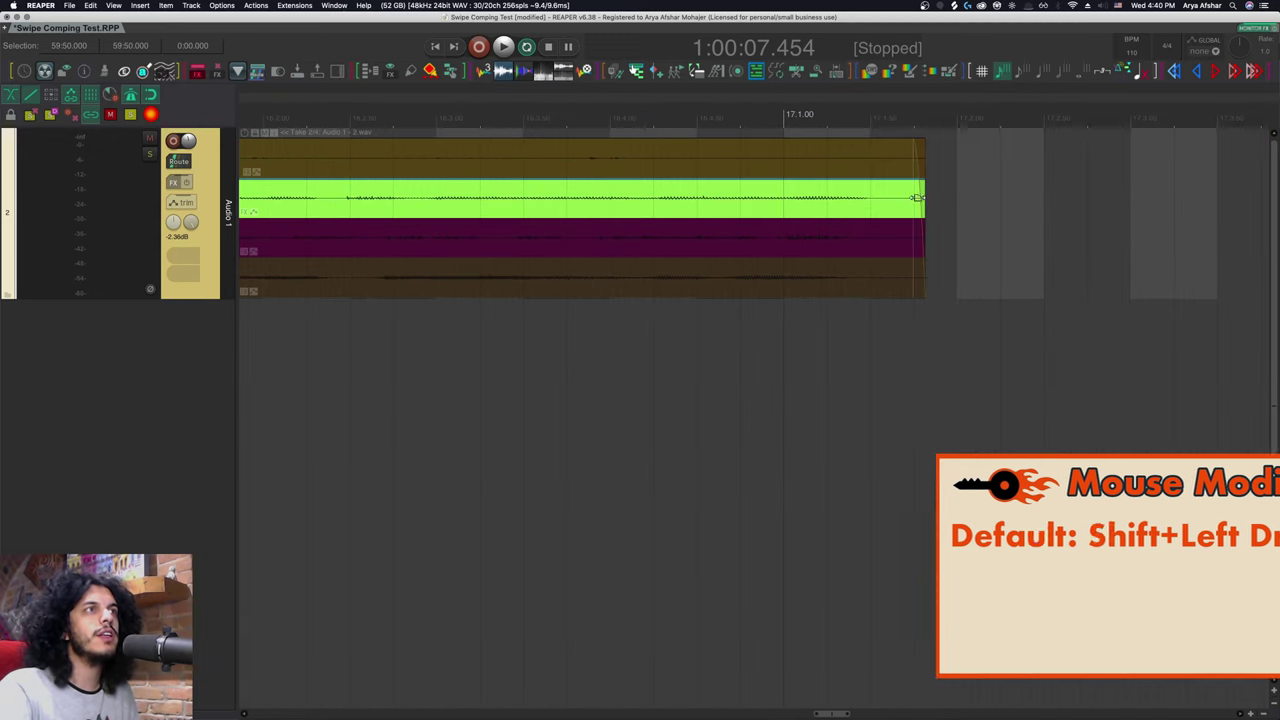
left_click_drag(910, 198, 895, 200)
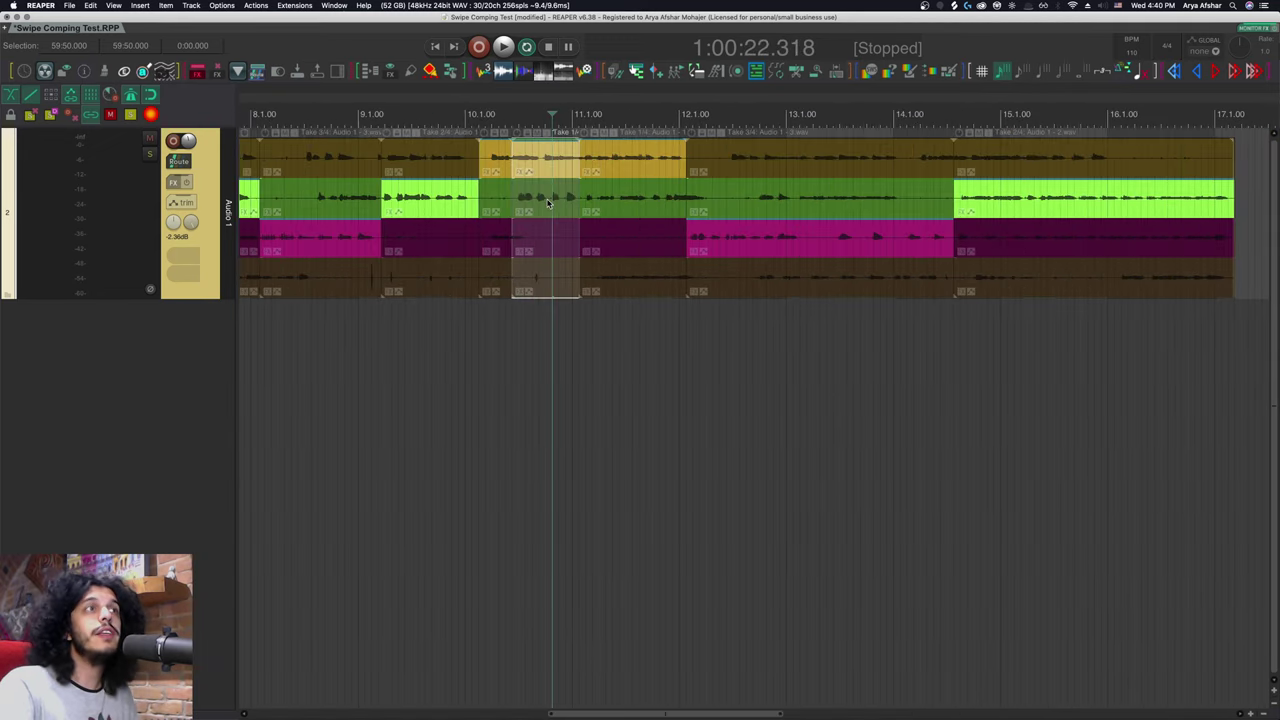
left_click(547, 203)
scroll(600, 220, "right", 5)
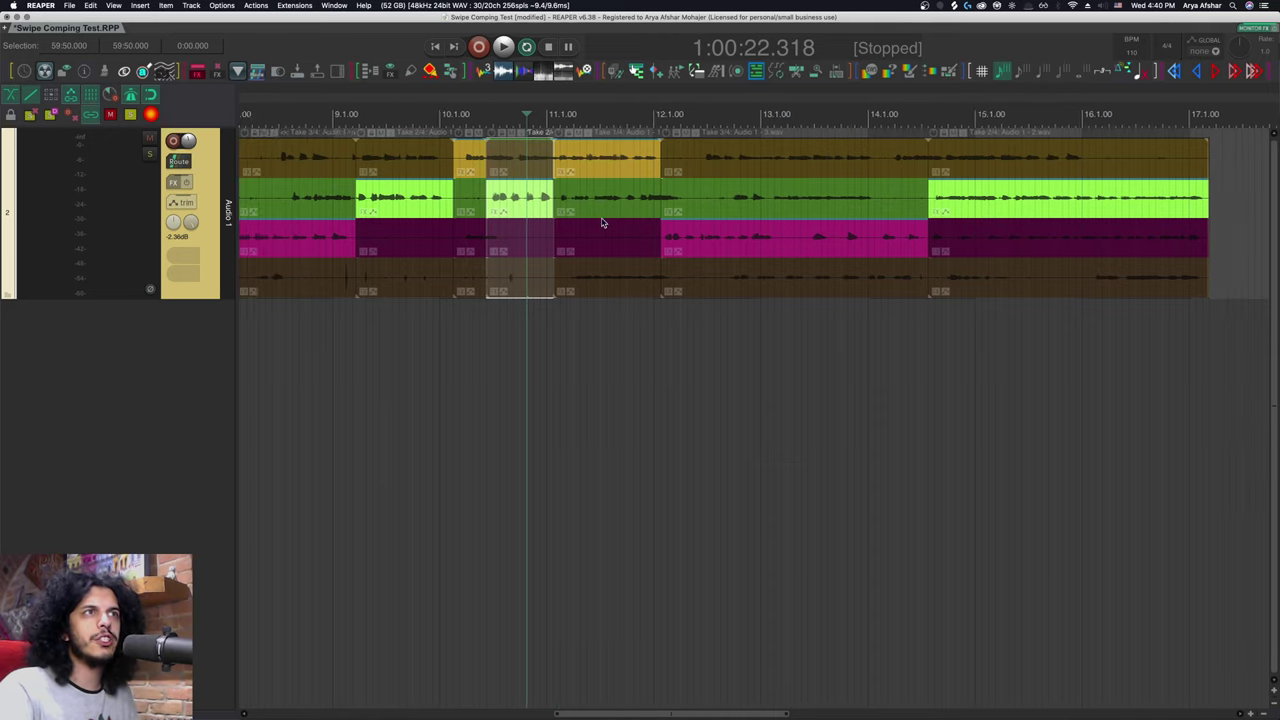
left_click(698, 248)
left_click(731, 287)
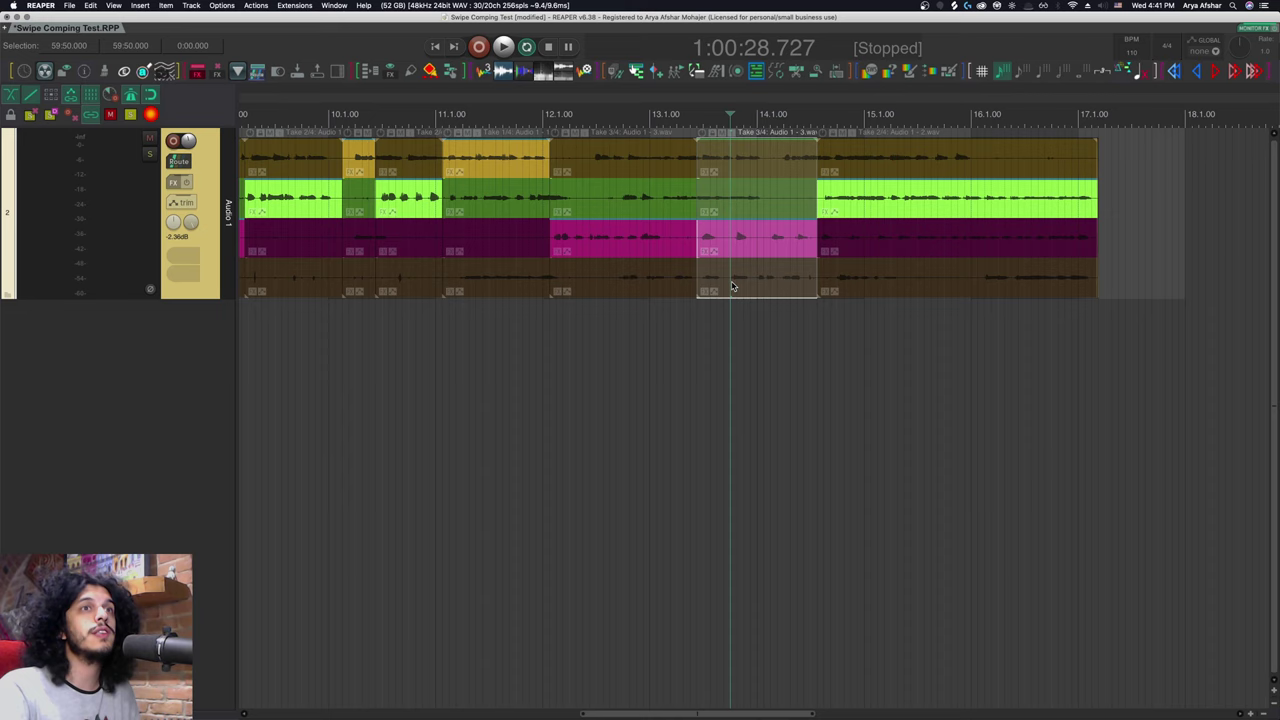
left_click(731, 287)
scroll(731, 287, "down", 3)
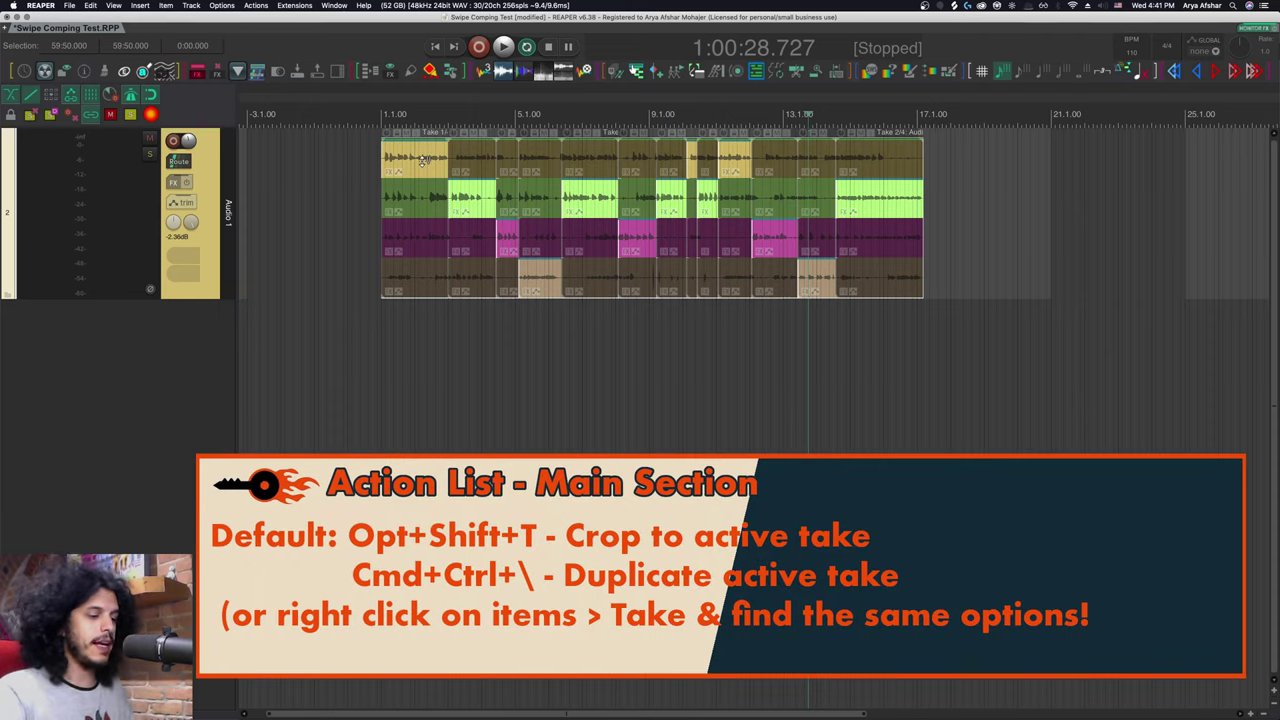
key("alt+shift+t")
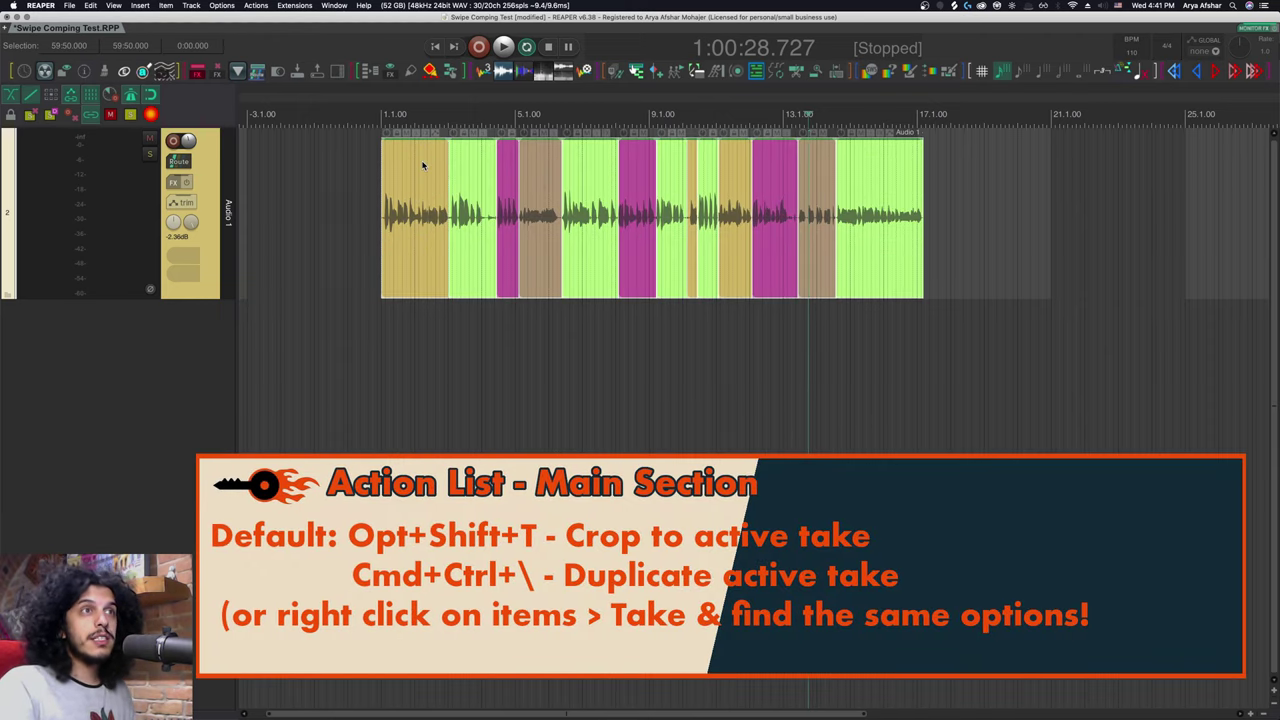
scroll(422, 165, "up", 5)
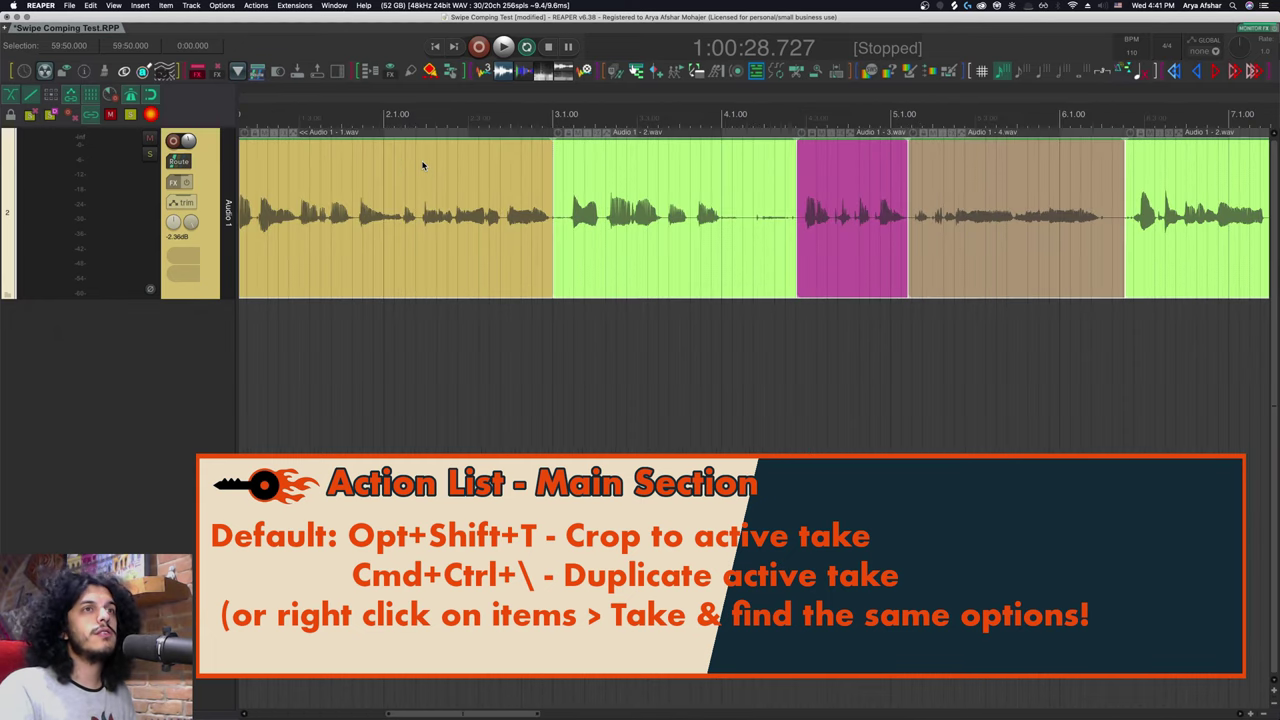
scroll(422, 165, "down", 8)
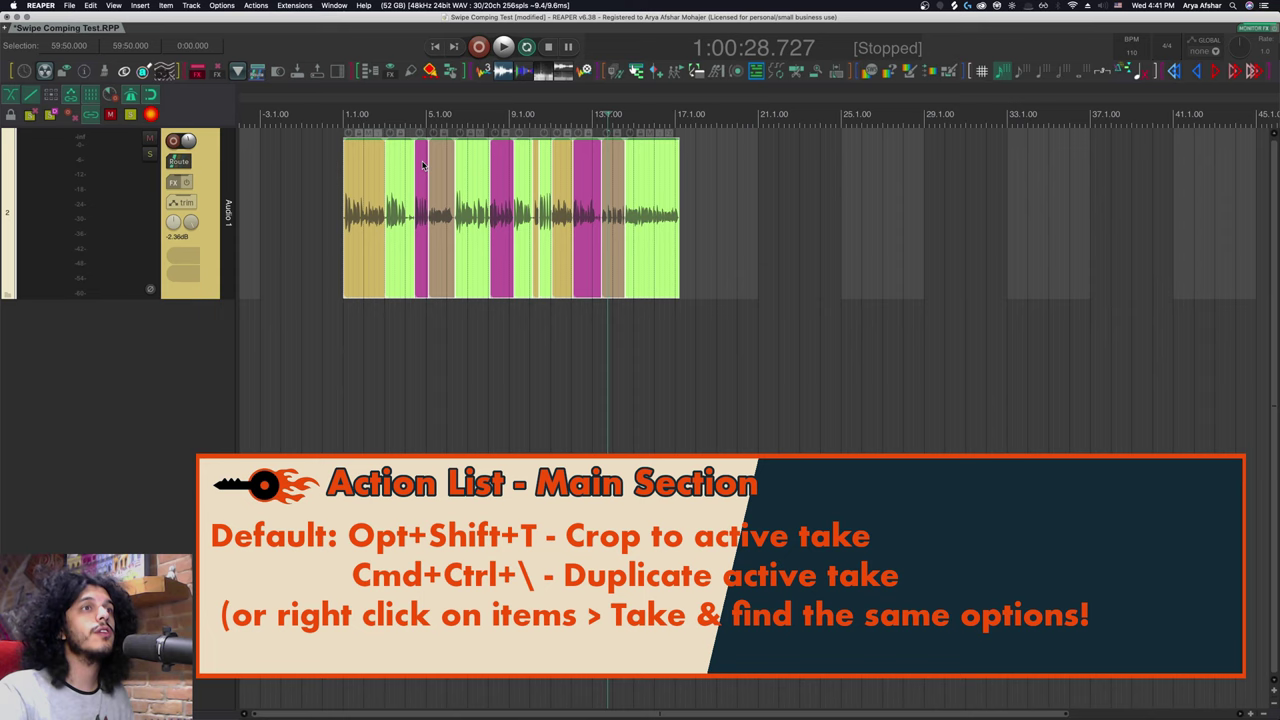
key("super+z")
right_click(367, 159)
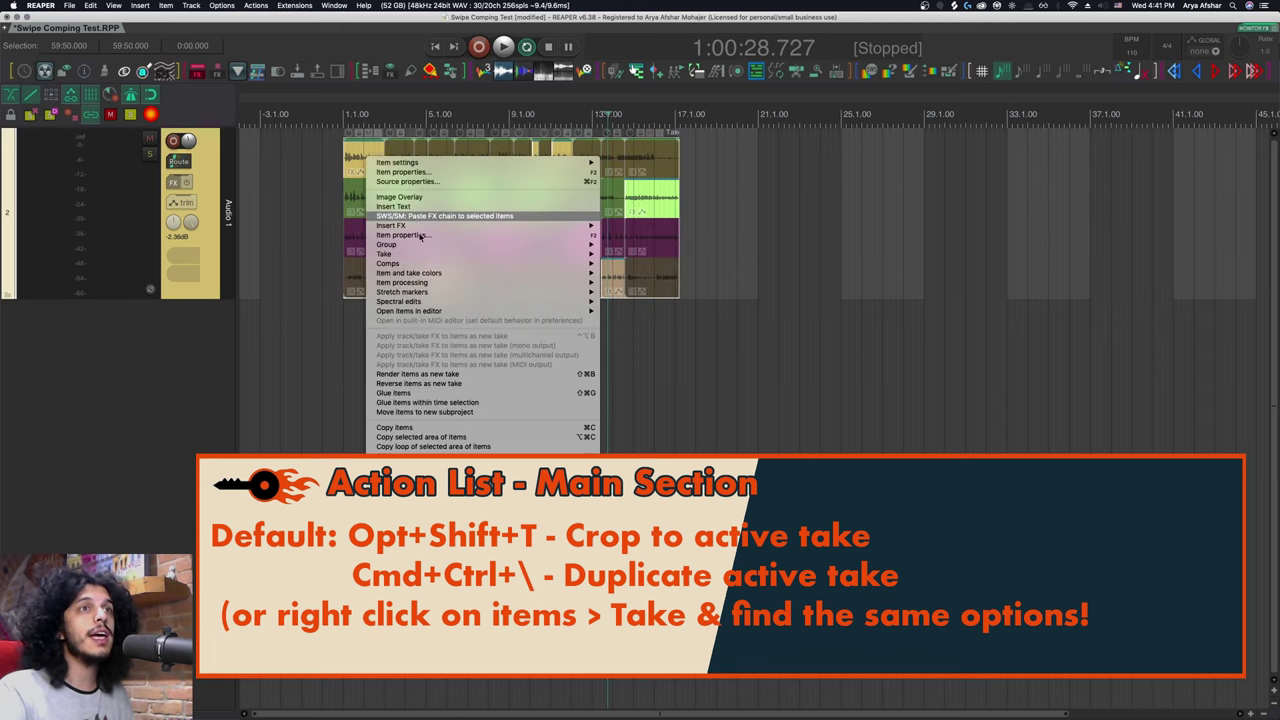
mouse_move(422, 255)
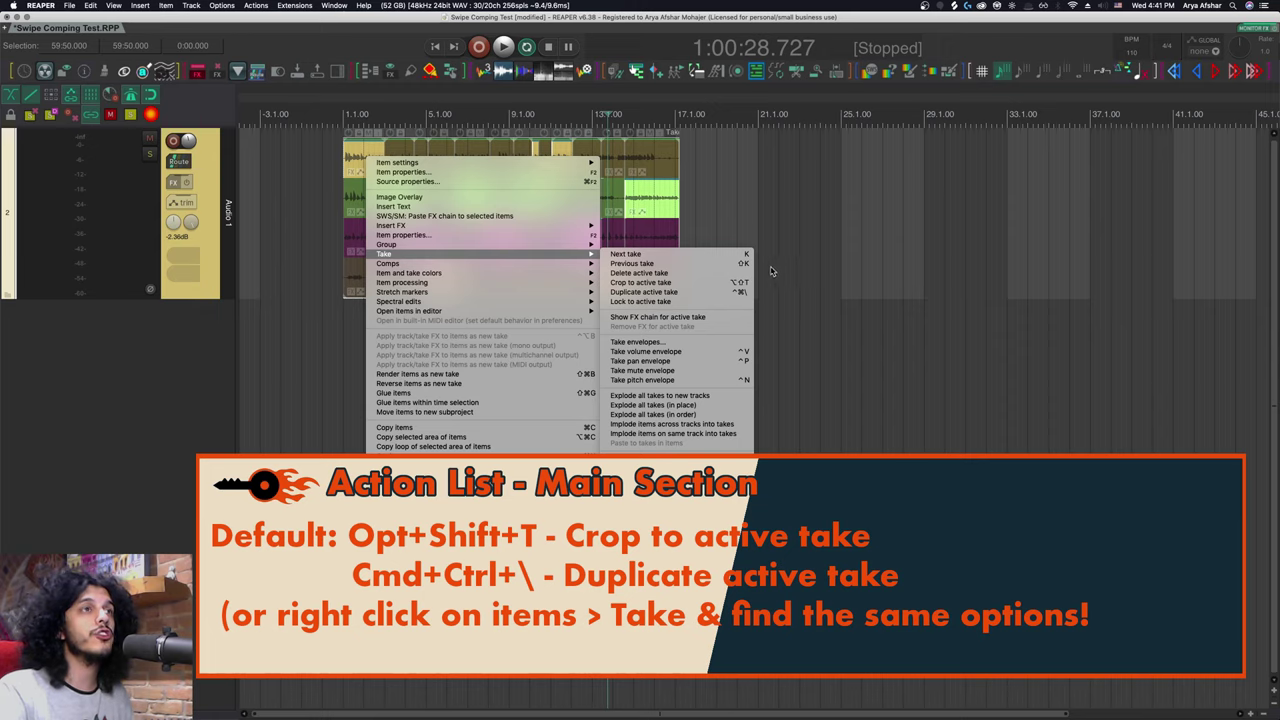
left_click(655, 292)
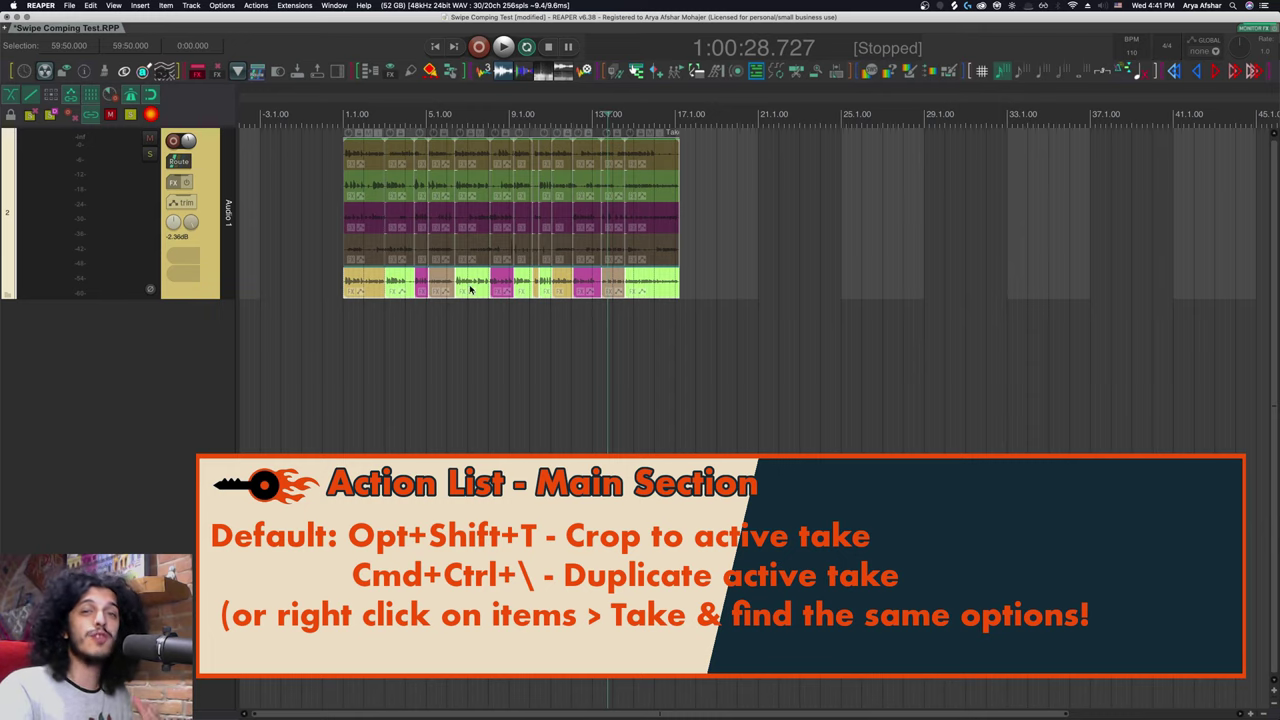
- Remove the duplicated comp lane and lock the item to its current comped takes
left_click(585, 256)
right_click(585, 256)
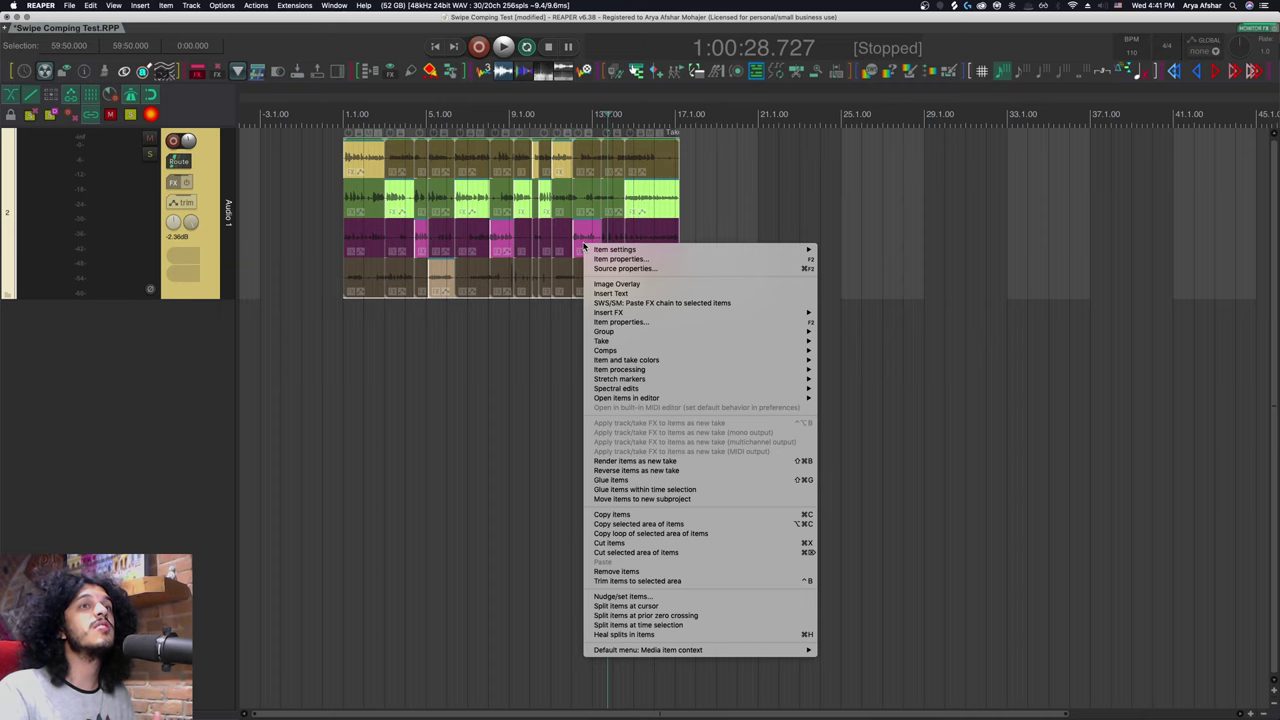
mouse_move(700, 341)
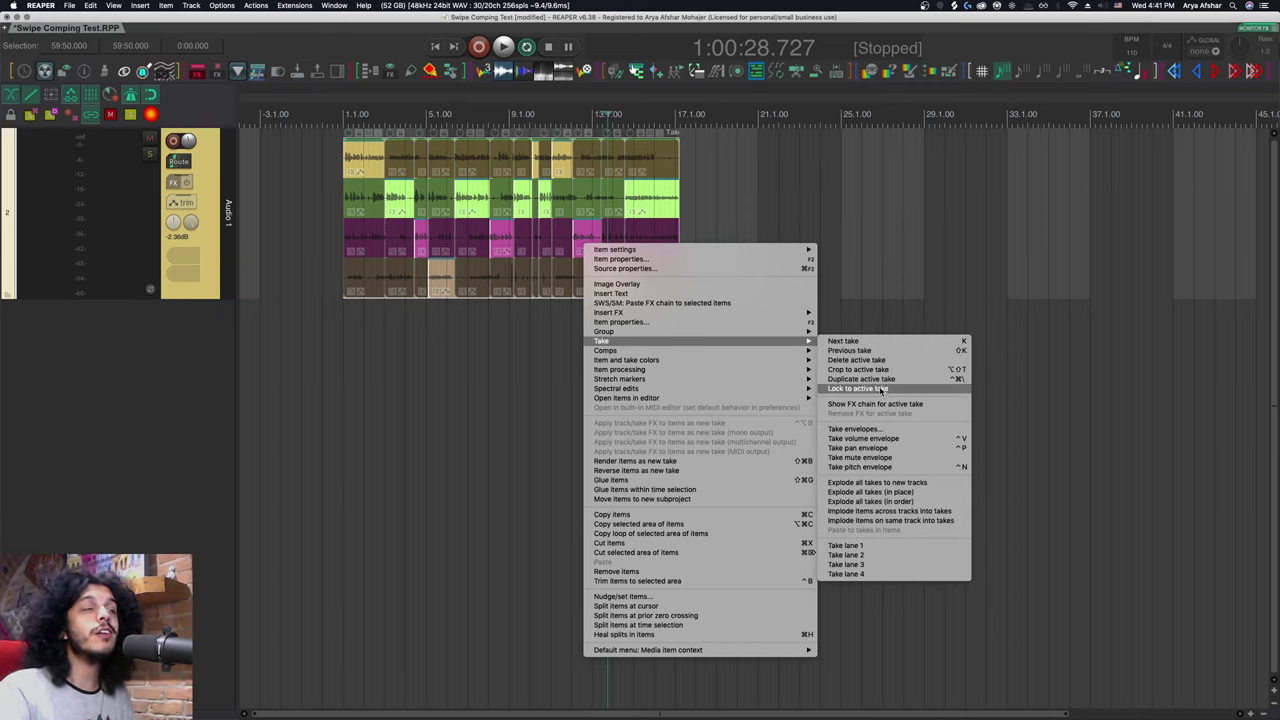
left_click(831, 361)
- Mark a small comp area near bar 14, move it earlier, then clear it
left_click(643, 238)
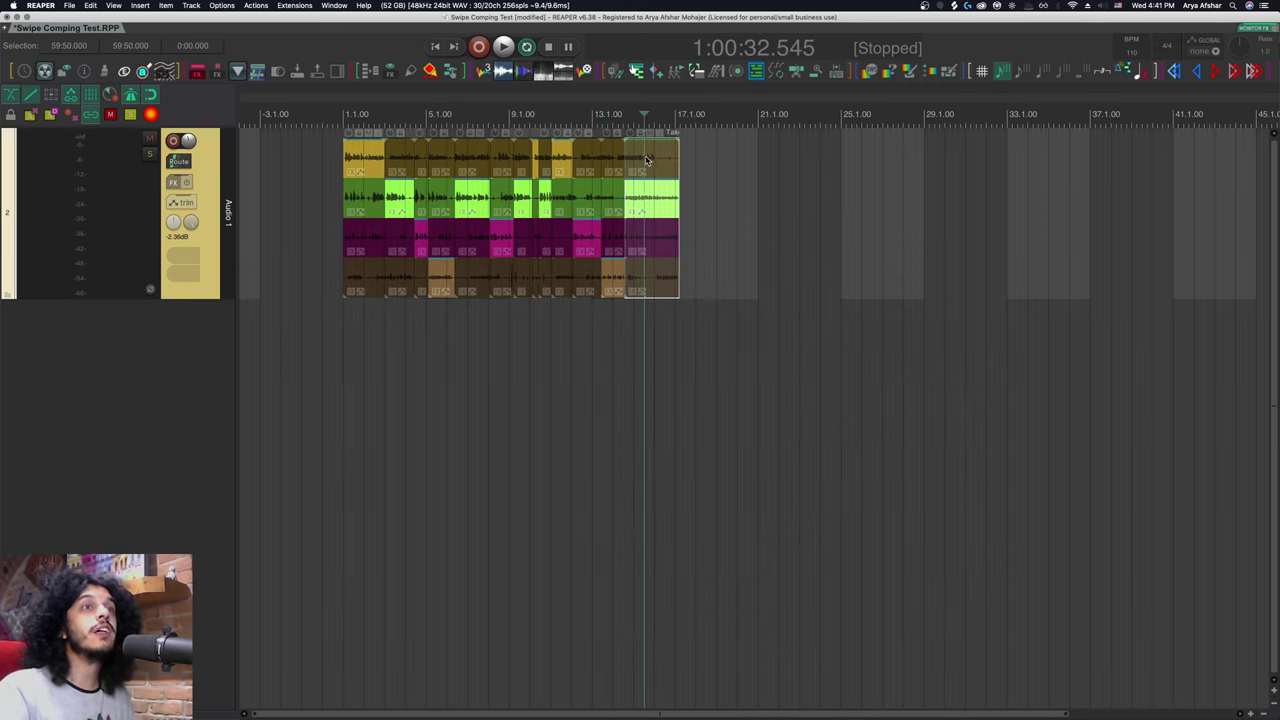
left_click(609, 208)
left_click_drag(587, 210, 472, 205)
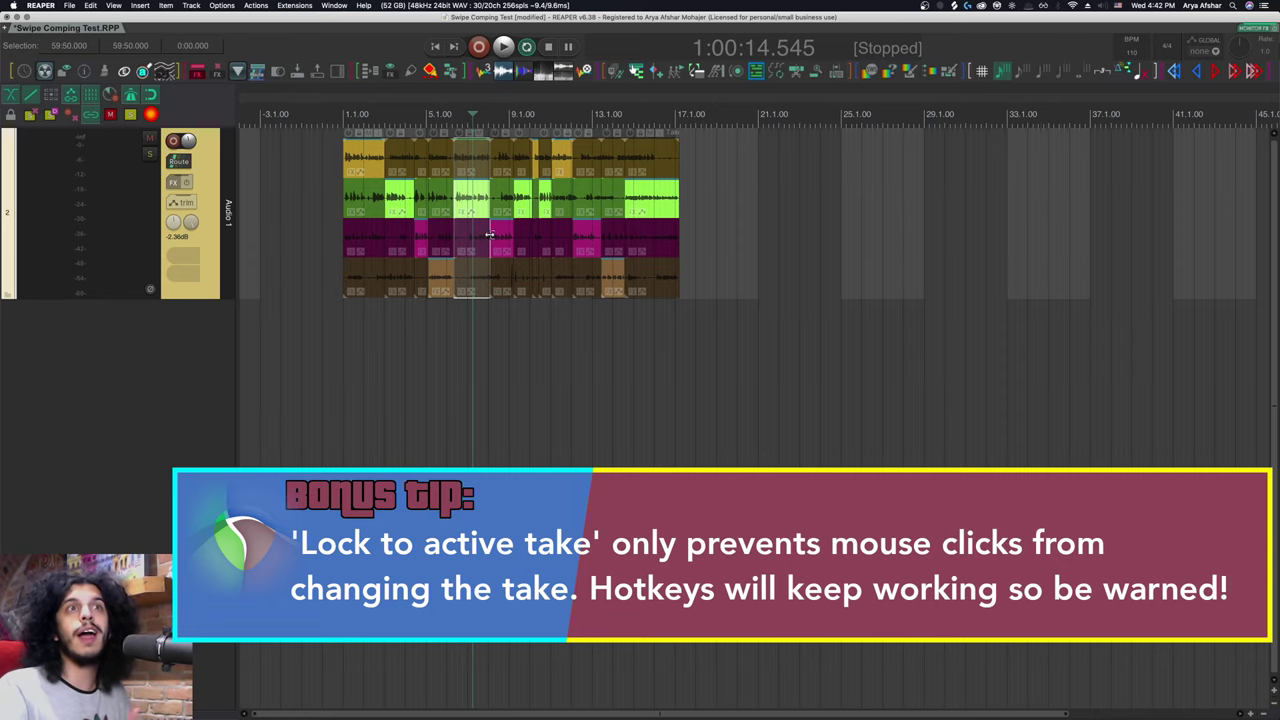
left_click(327, 157)
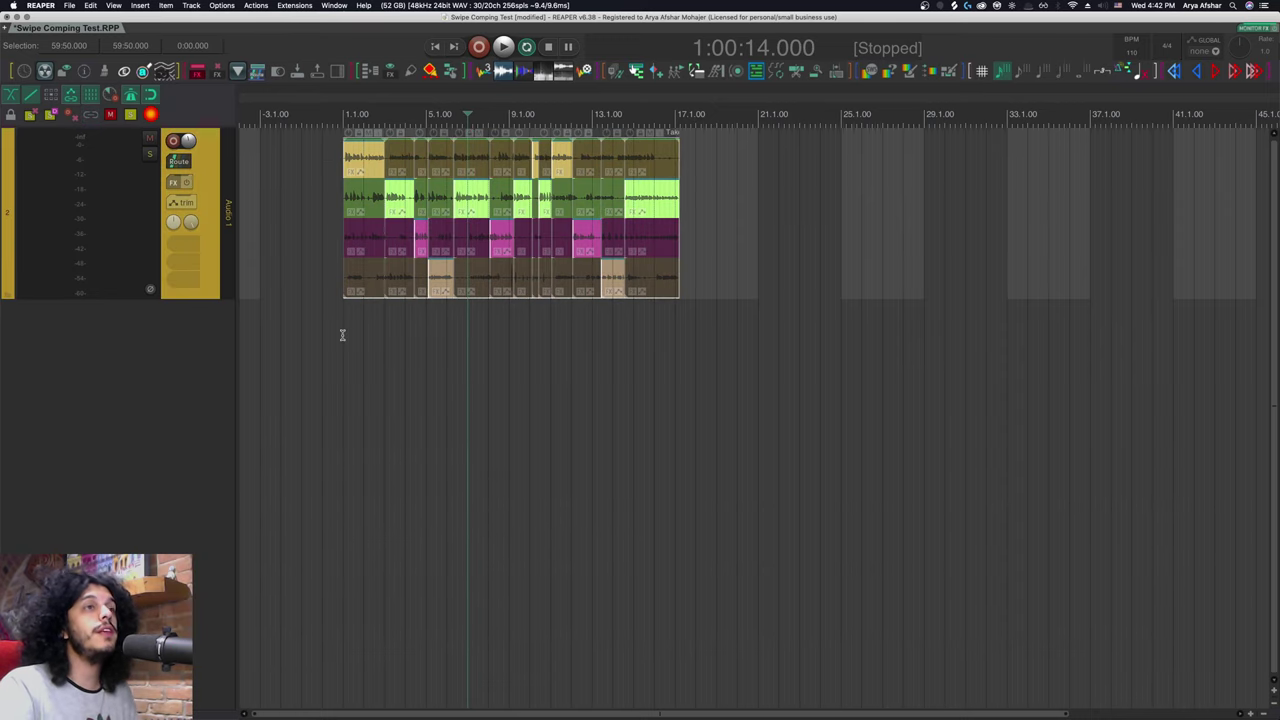
- Run 'Options: Show all takes in lanes (when room)' from the Actions list to turn it off
key("shift+slash")
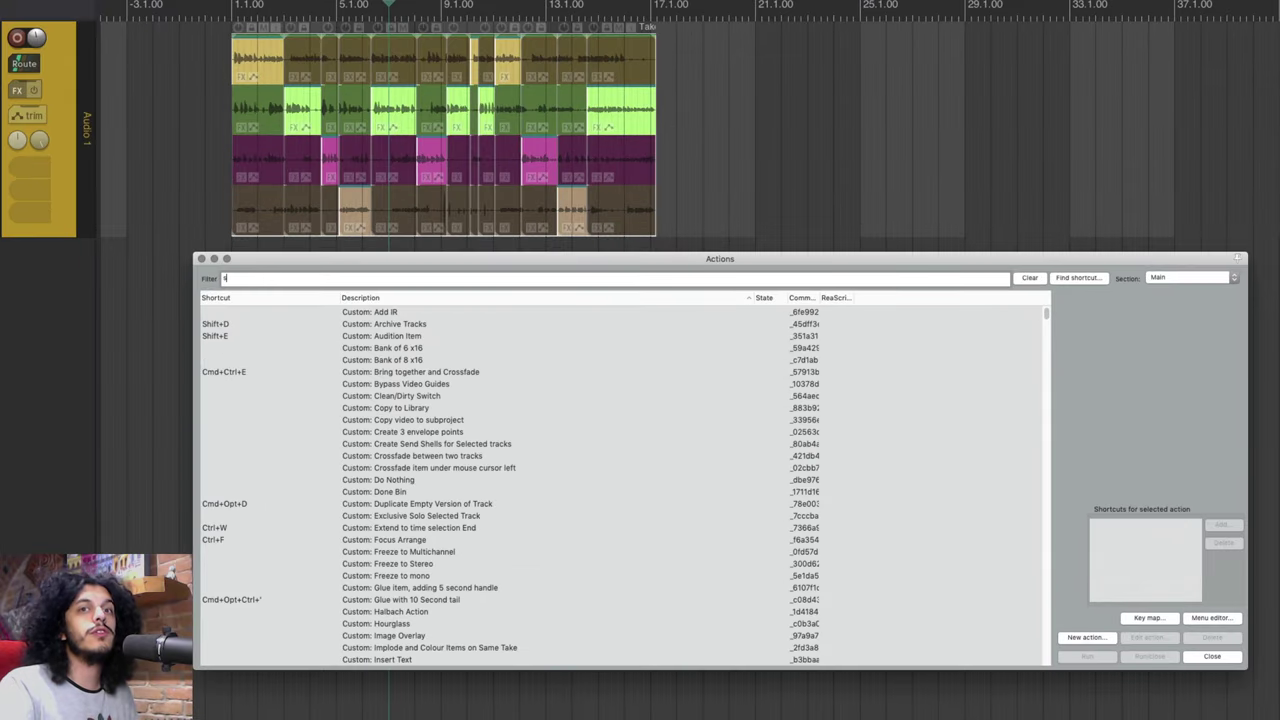
type("show take")
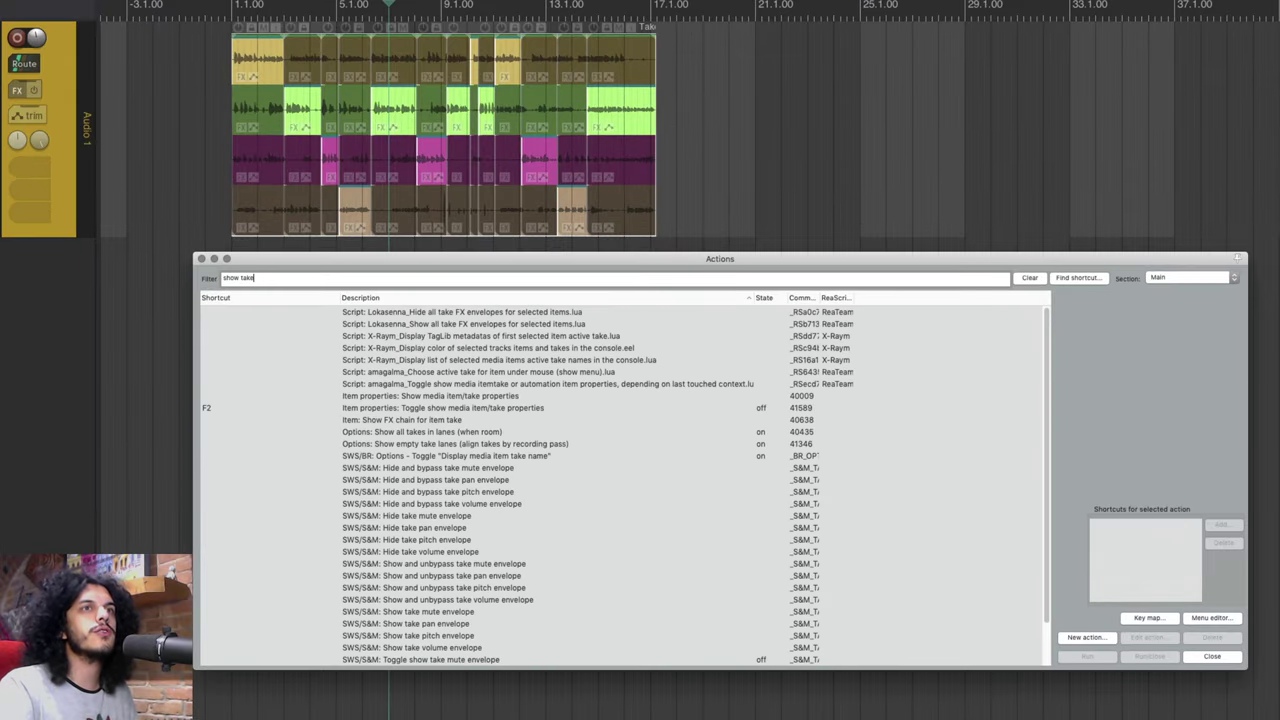
type("s")
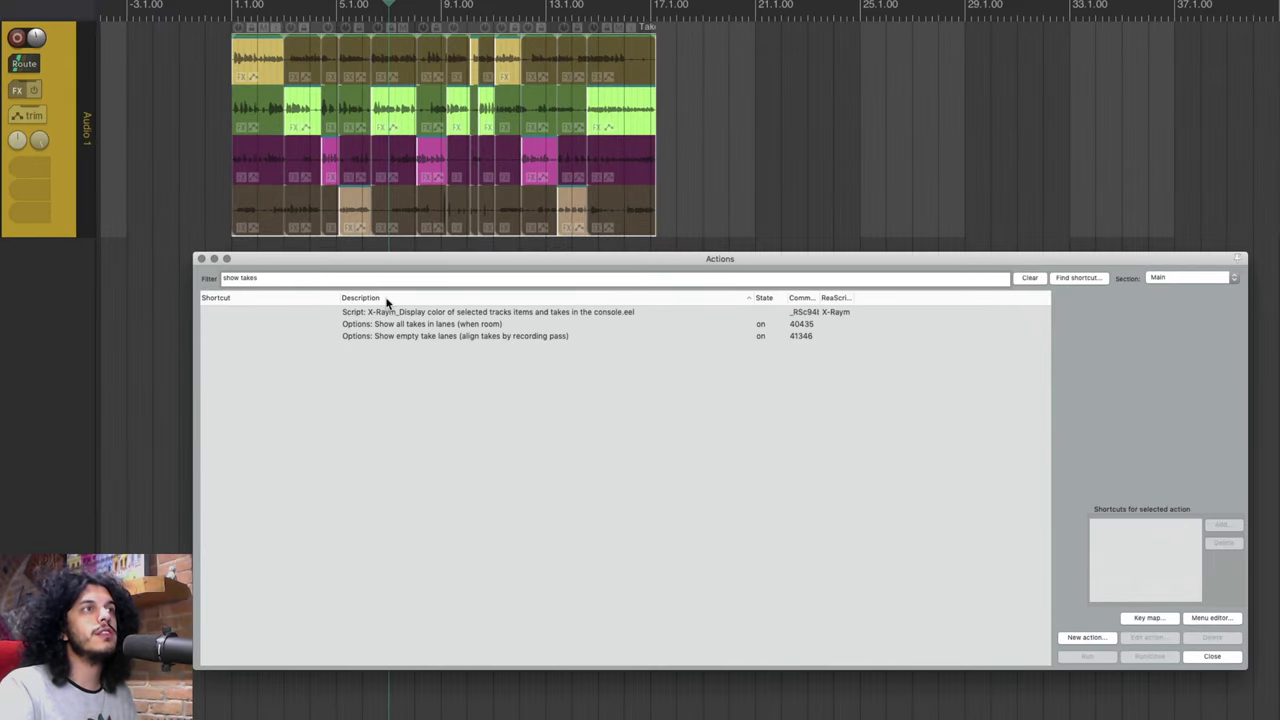
left_click(429, 325)
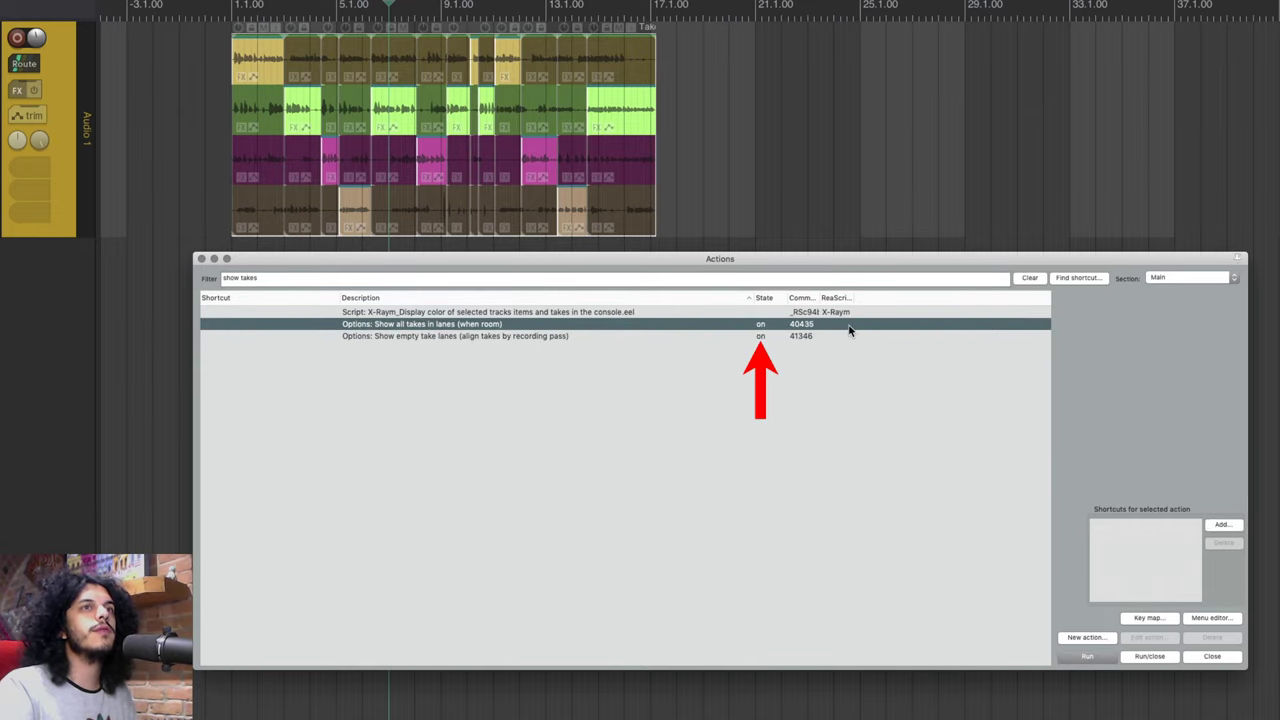
left_click(1087, 656)
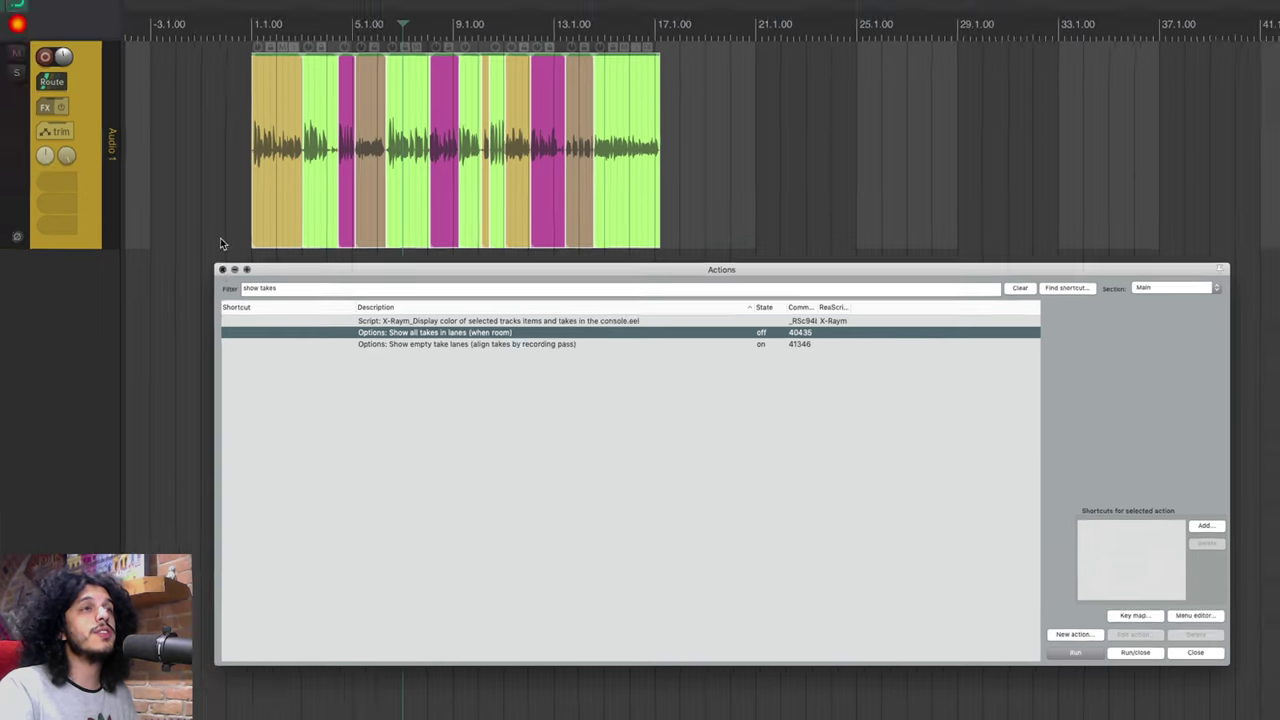
left_click(201, 258)
- Select the comped vocal item and all its chunks
left_click(402, 216)
scroll(320, 237, "down", 3)
key("super+a")
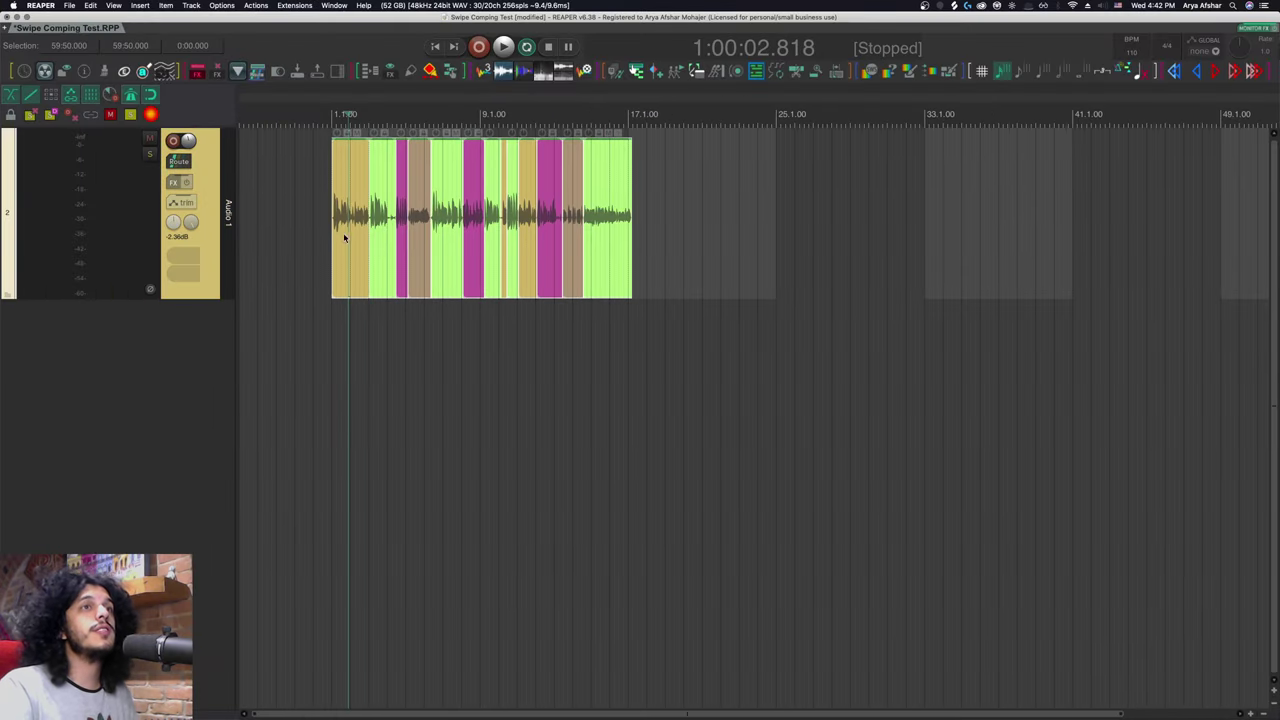
- Look over the item options, then select only the first chunk of the comp
right_click(343, 232)
mouse_move(508, 335)
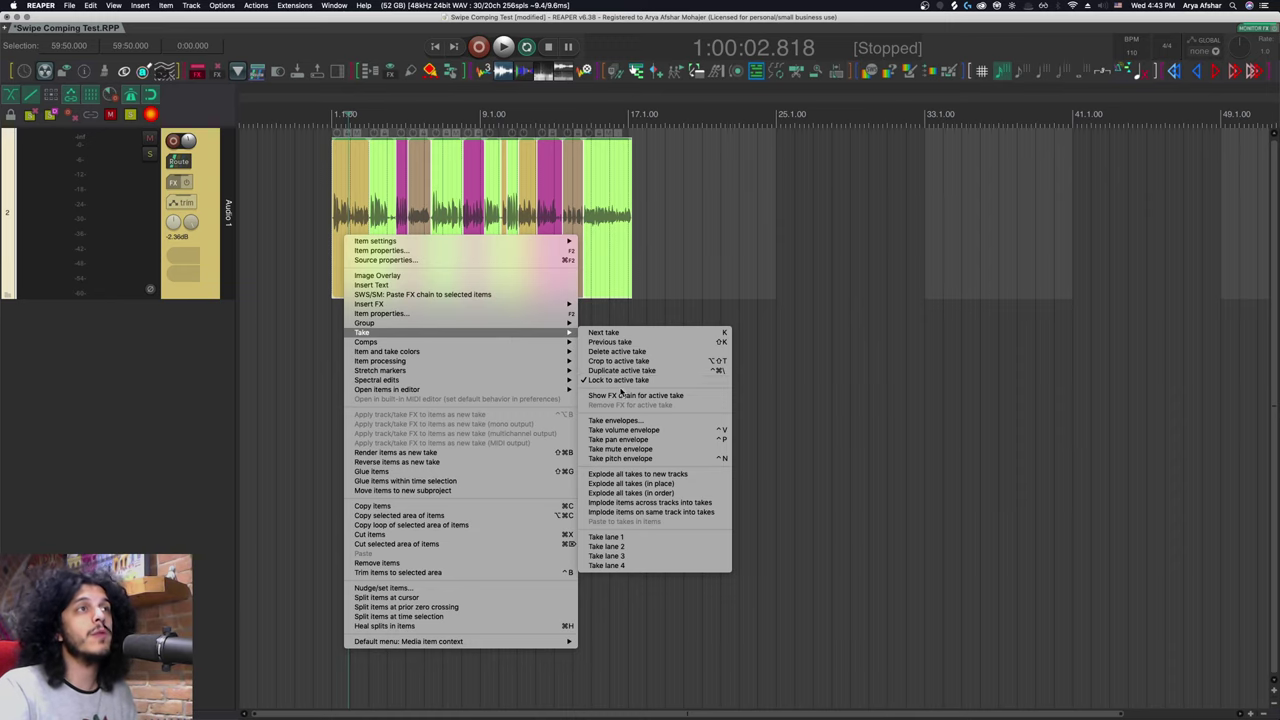
left_click(248, 238)
scroll(368, 245, "up", 5)
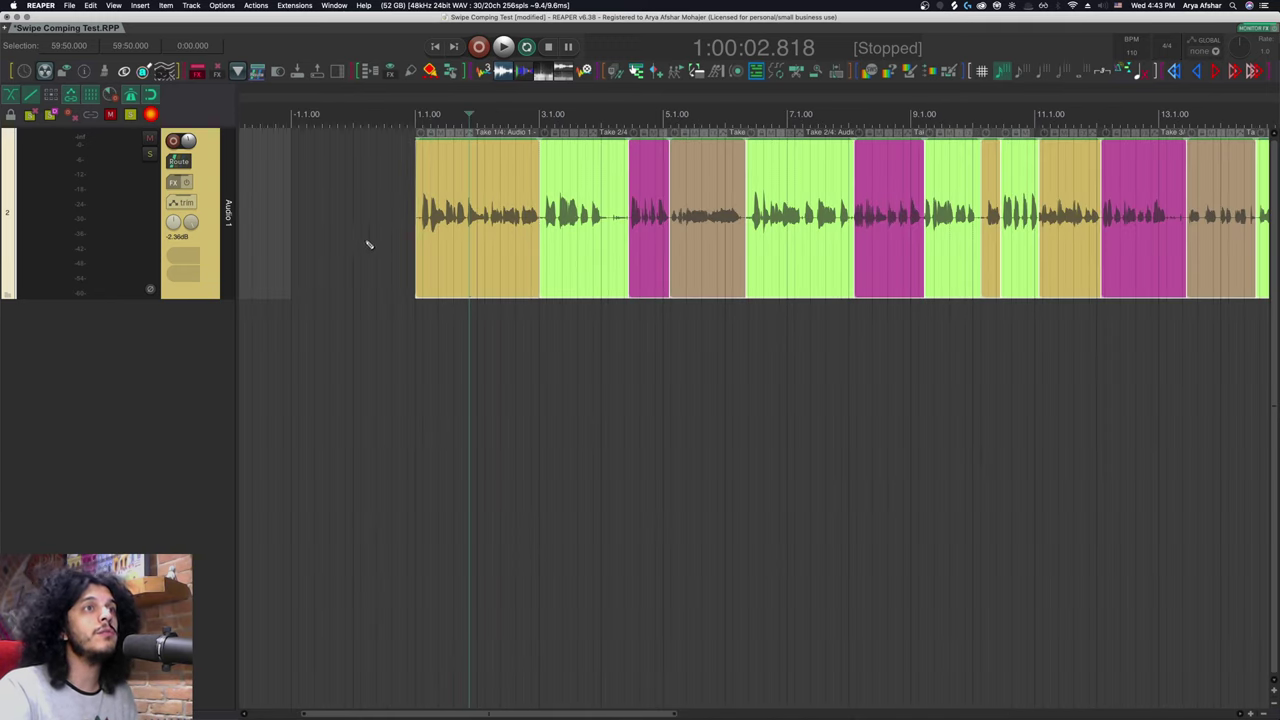
left_click(452, 230)
- Cycle the first chunk's active take with T and Shift+T, landing on magenta Take 3
key("t")
key("t")
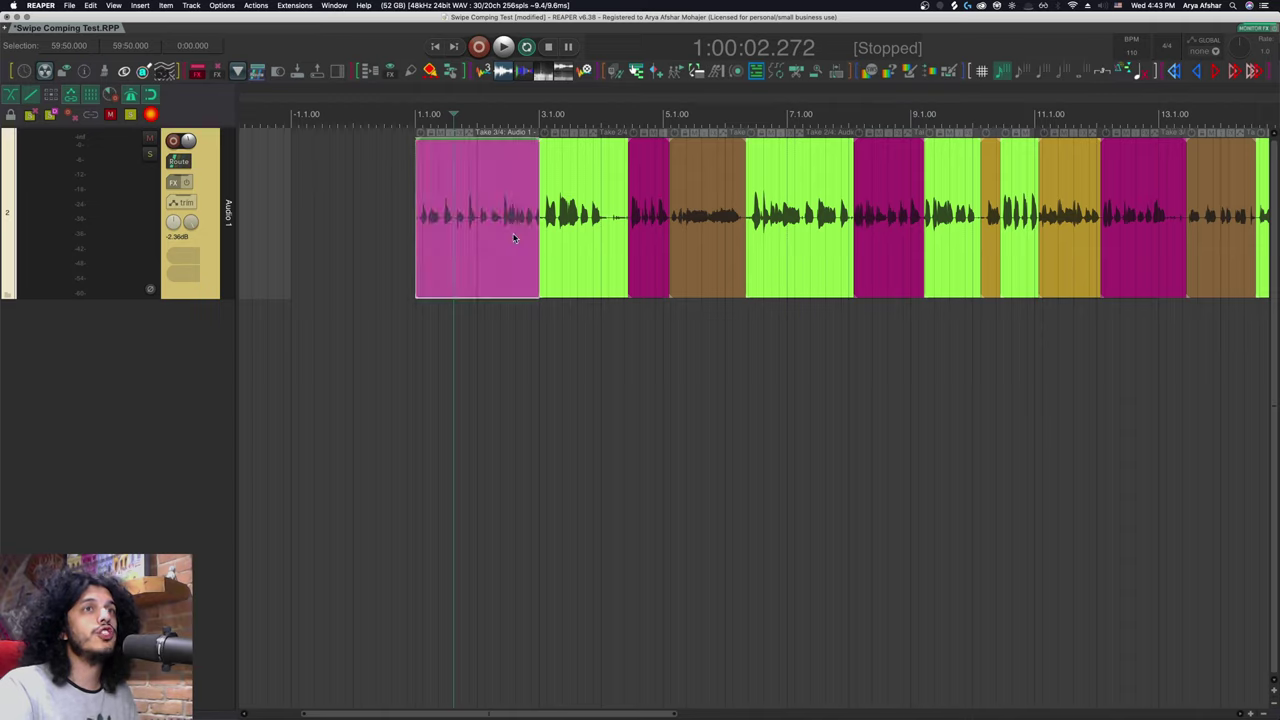
key("t")
key("shift+t")
key("shift+t")
key("shift+t")
key("t")
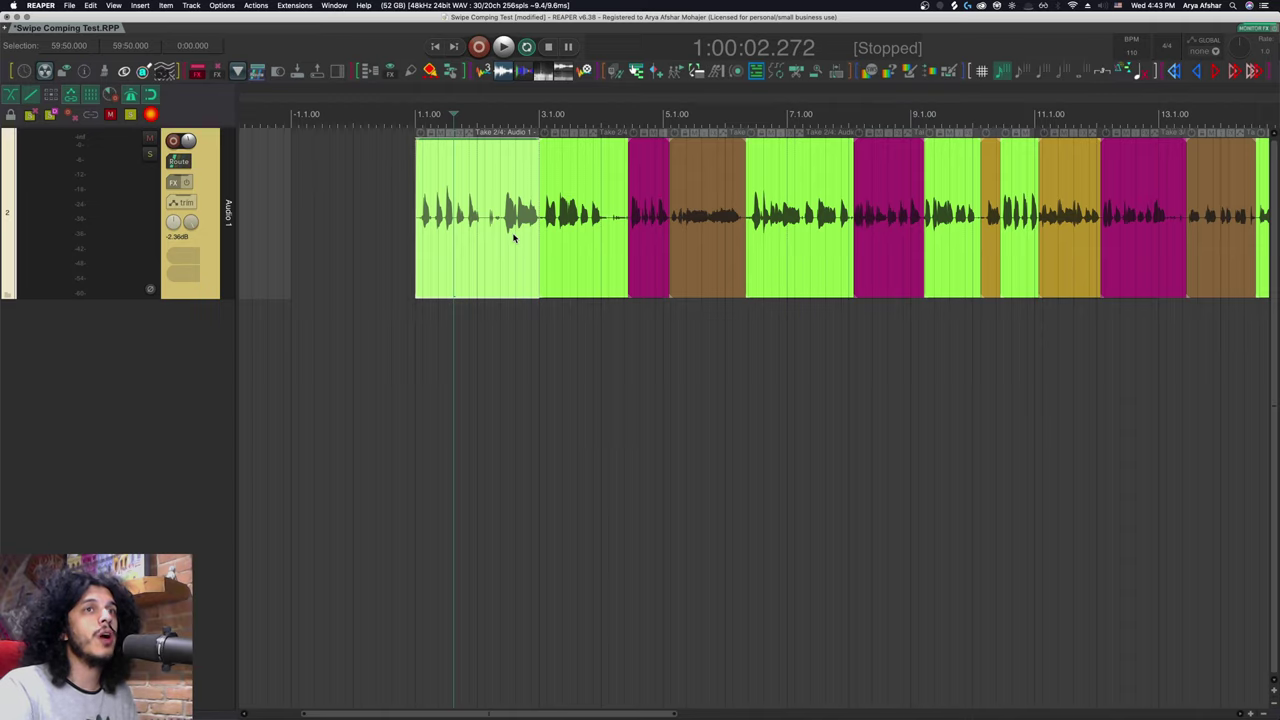
key("shift+t")
key("t")
key("t")
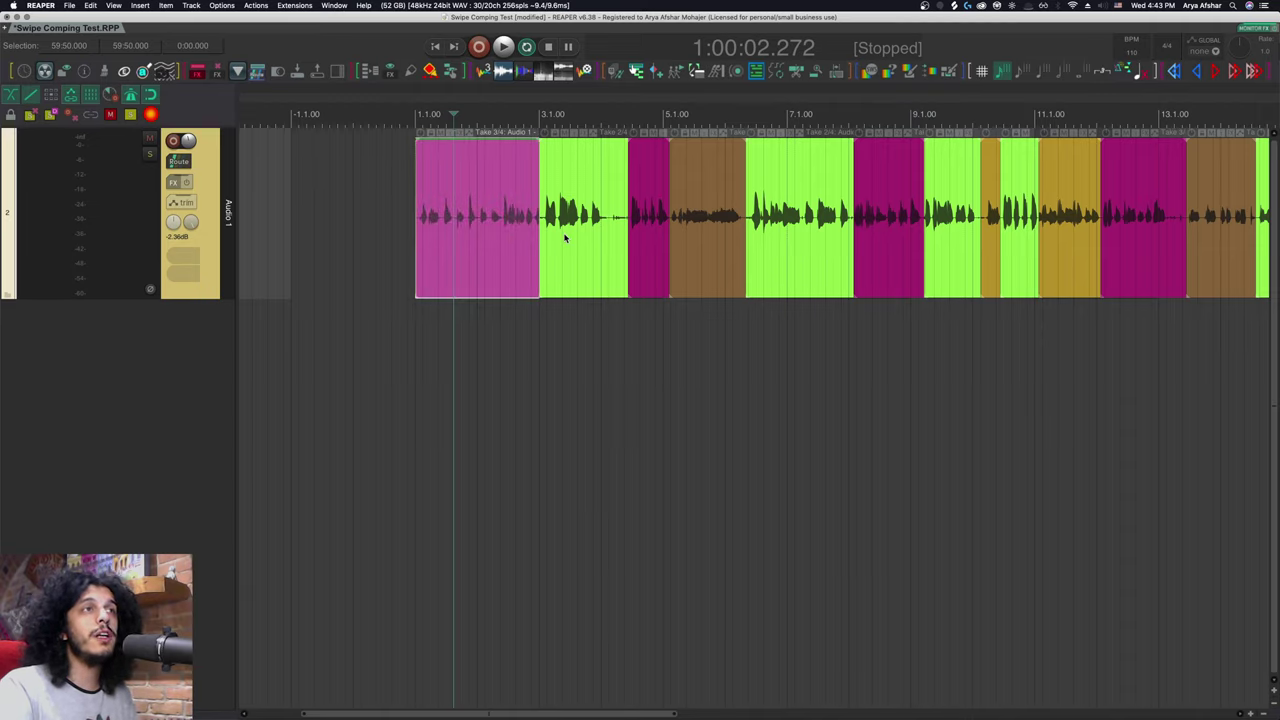
scroll(564, 237, "down", 1)
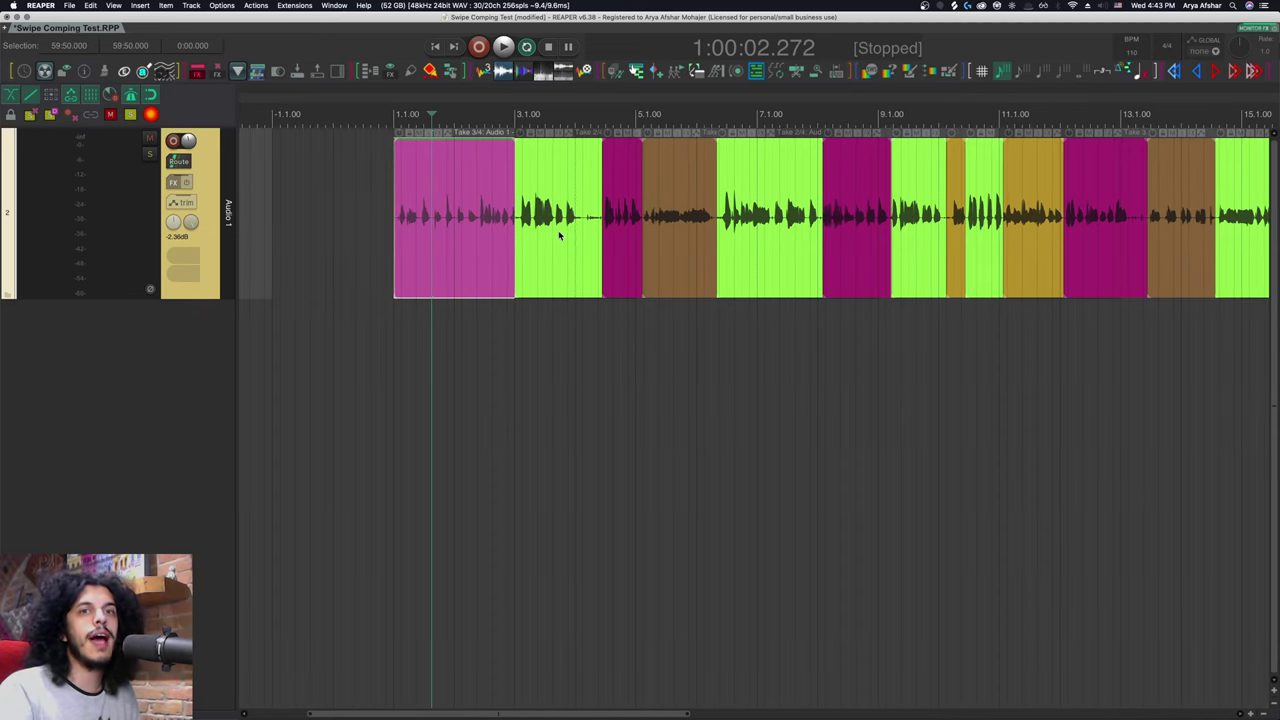
scroll(559, 235, "down", 4)
left_click(510, 231)
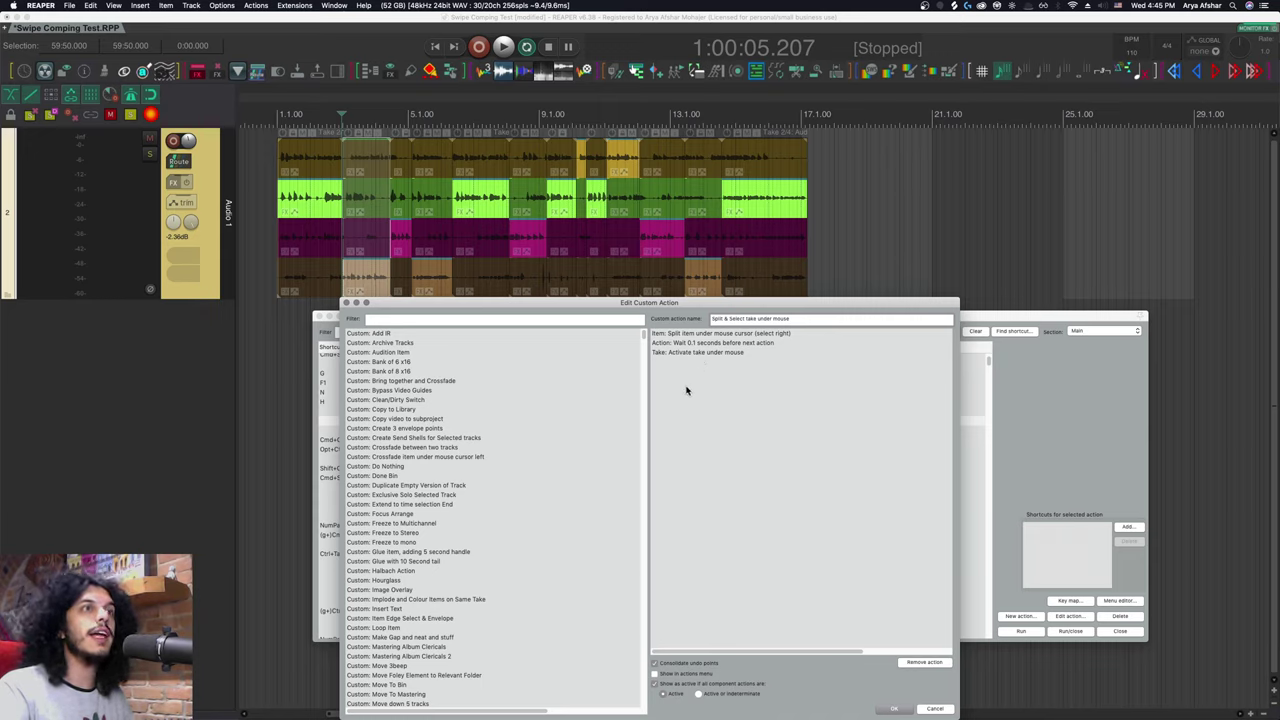
- Save the custom action 'Split & Select take under mouse' (split under mouse, wait 0.1 s, activate take)
left_click(895, 709)
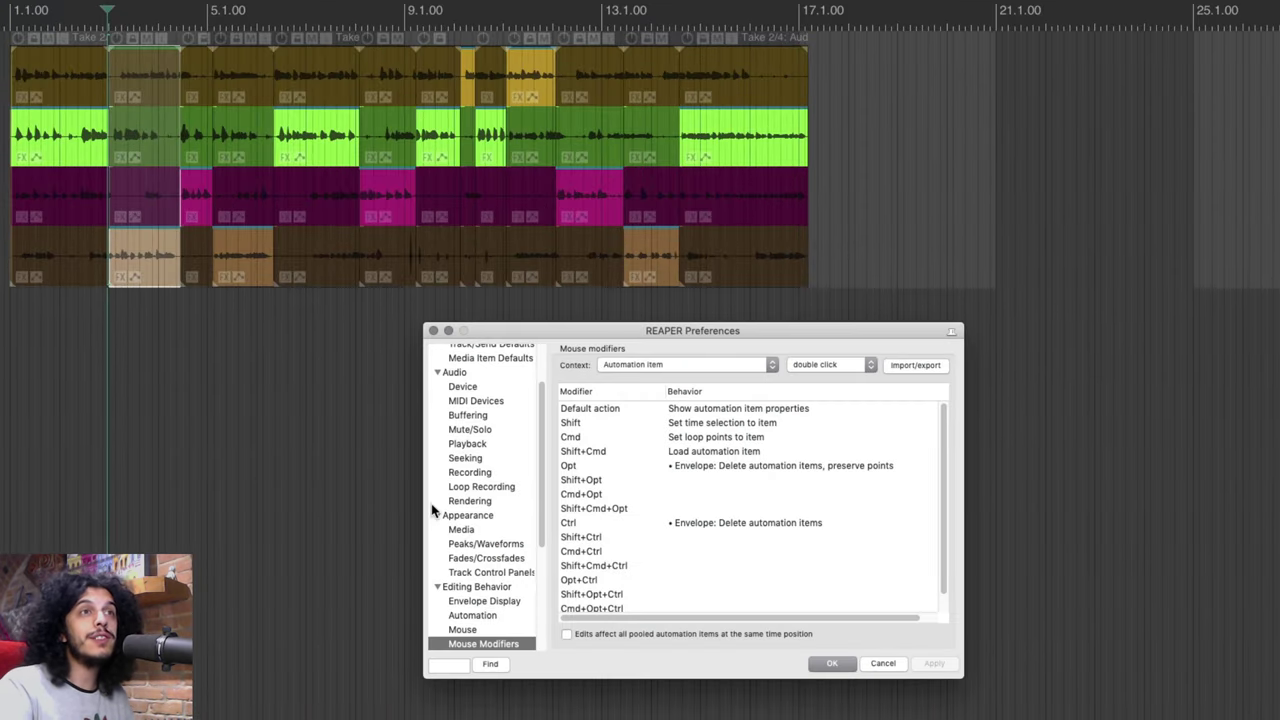
- In Mouse Modifiers, choose the Media item context, left click, and its Opt behaviour row
scroll(563, 447, "down", 2)
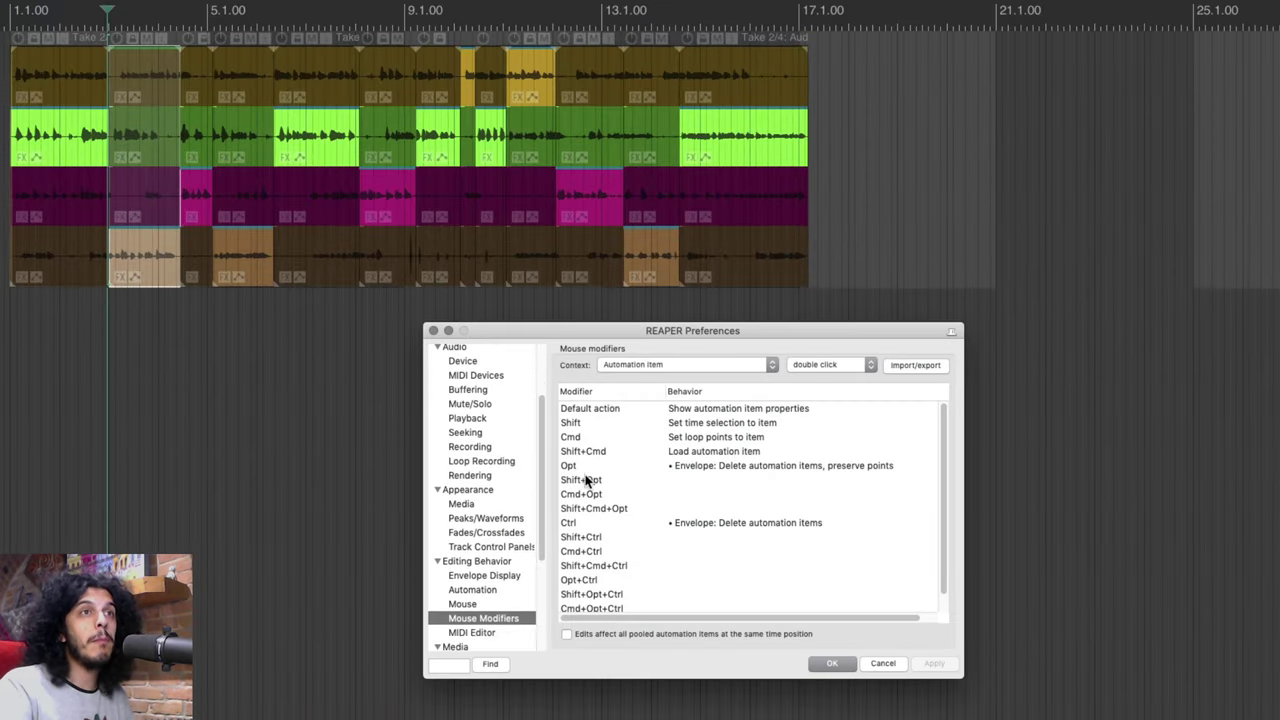
left_click(772, 364)
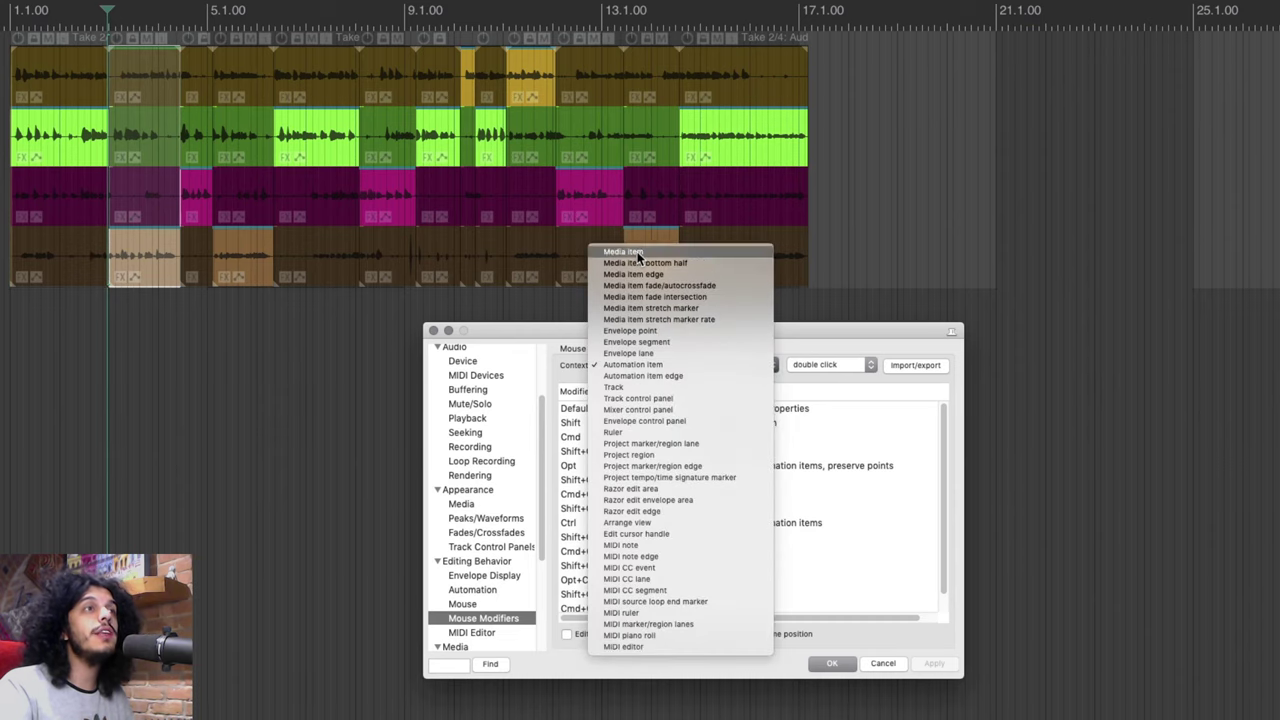
left_click(637, 251)
left_click(810, 362)
left_click(815, 345)
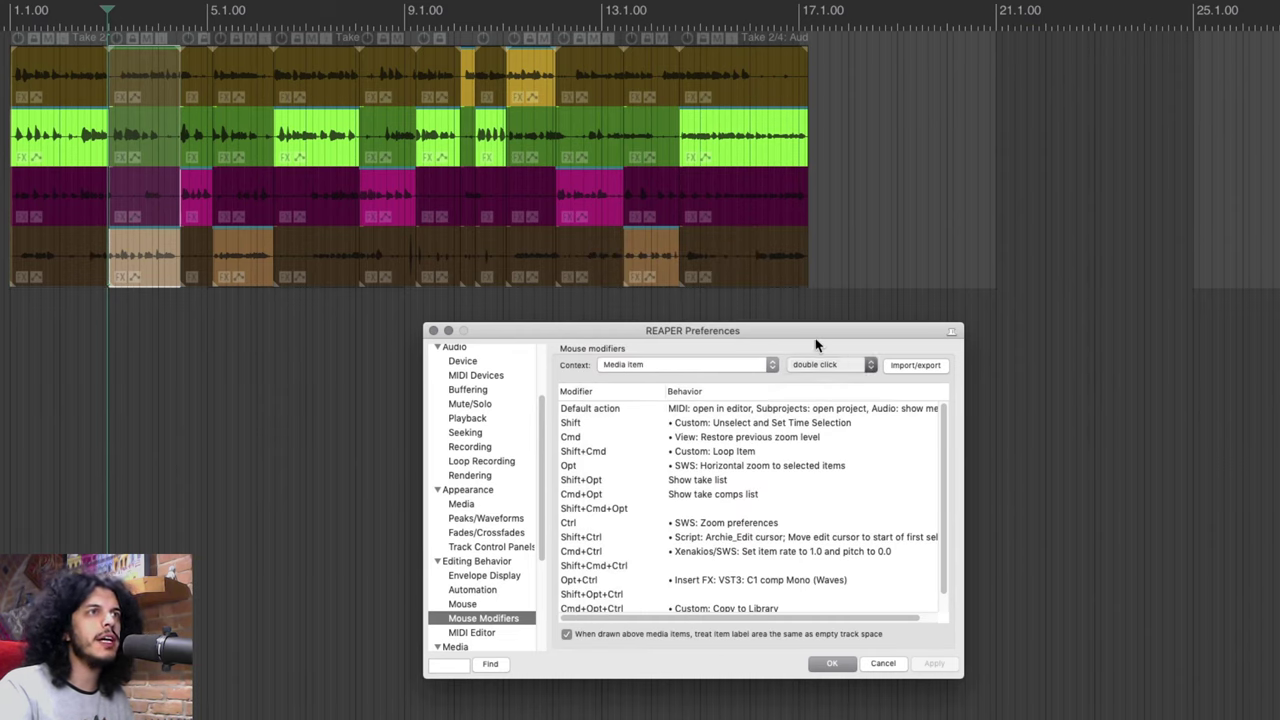
double_click(706, 466)
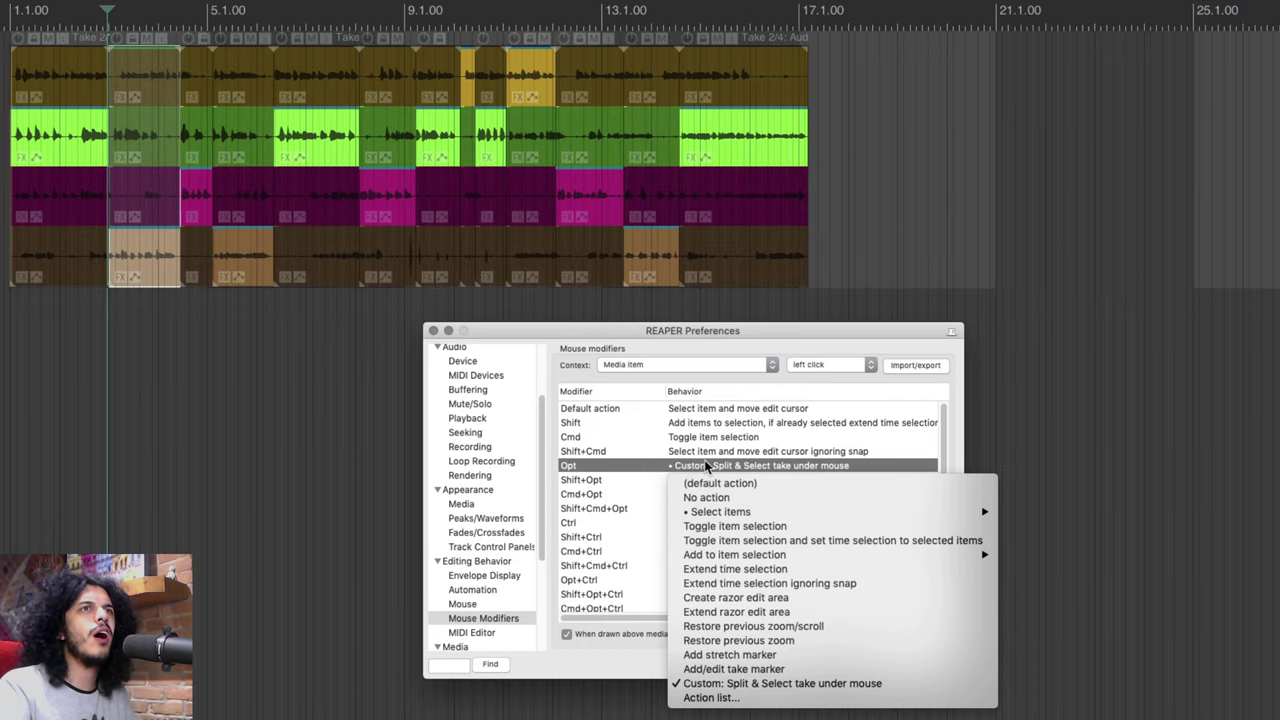
mouse_move(733, 512)
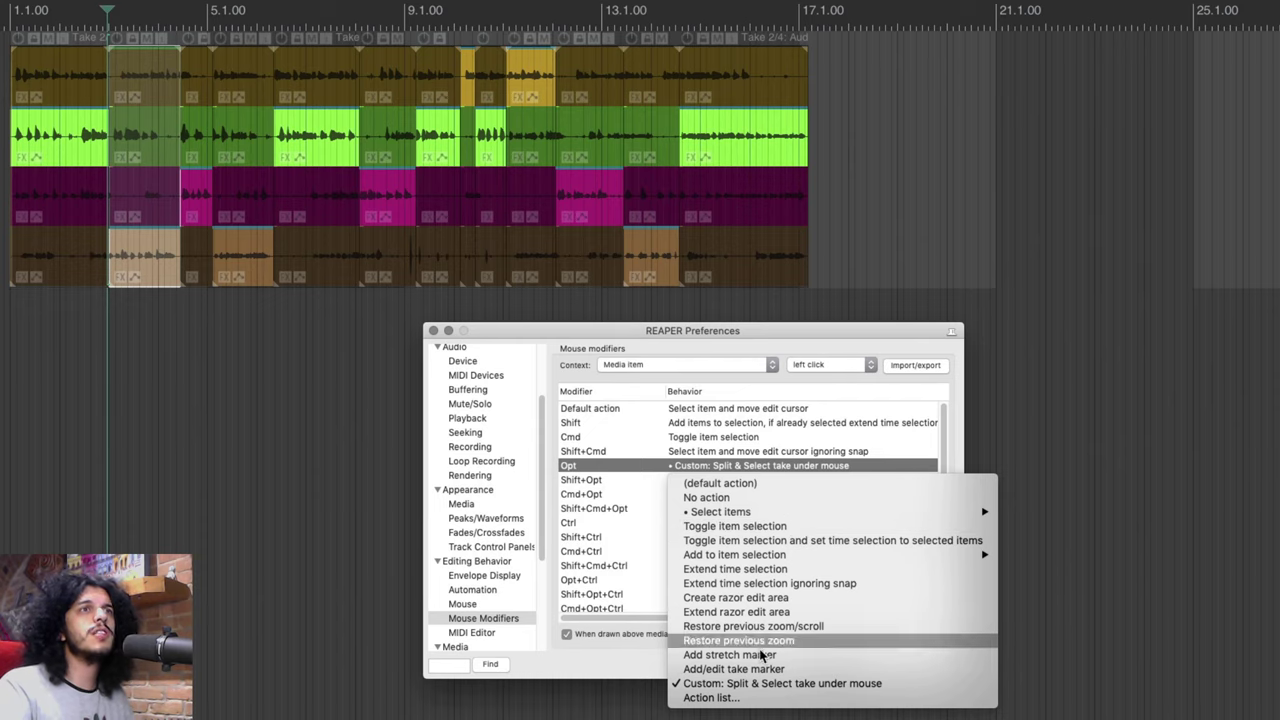
- Assign 'Split & Select take under mouse' to Opt-click, apply and close, then extend the vocal to bar 17
left_click(713, 699)
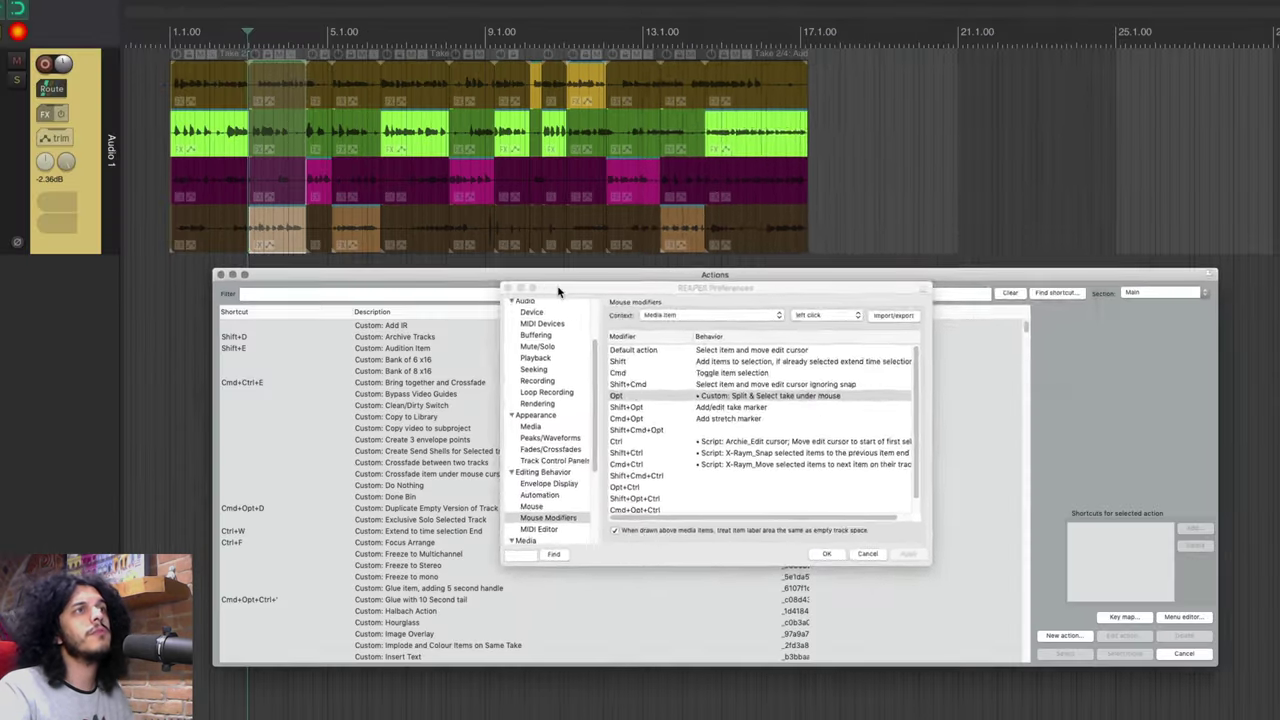
left_click_drag(650, 330, 835, 0)
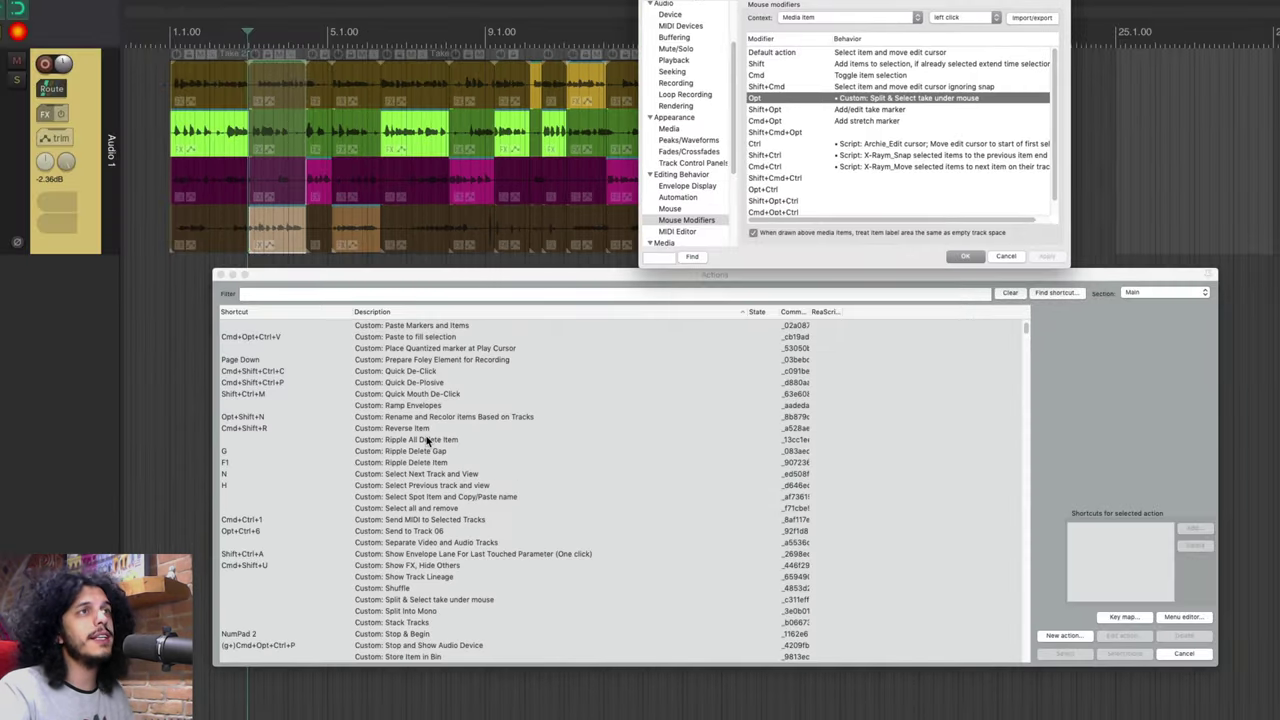
scroll(386, 677, "up", 2)
left_click(432, 508)
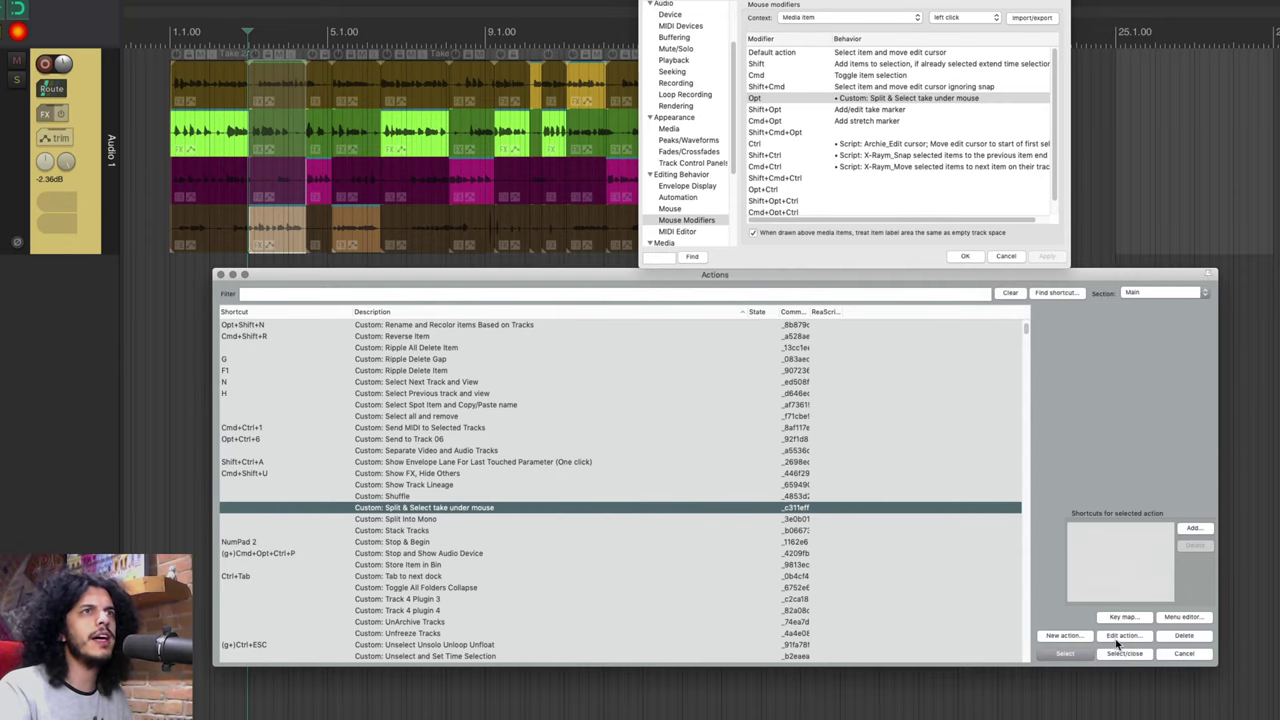
left_click(1065, 653)
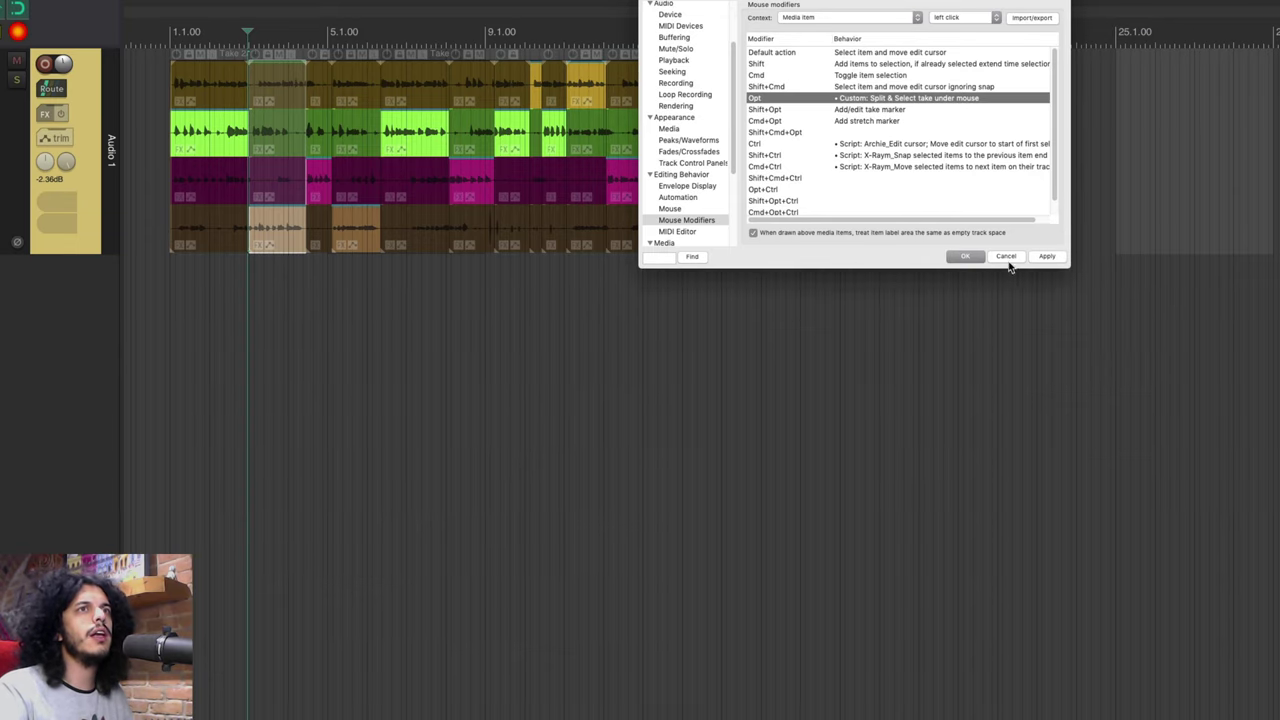
left_click(1046, 256)
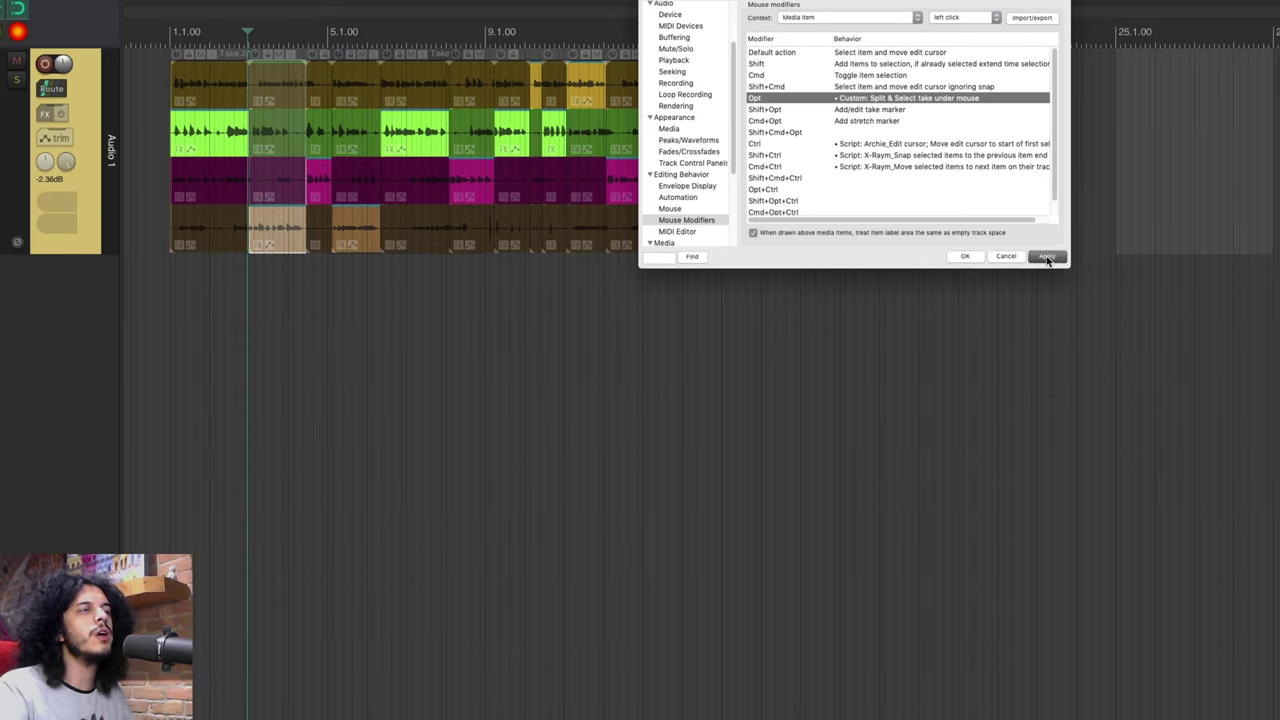
left_click(965, 256)
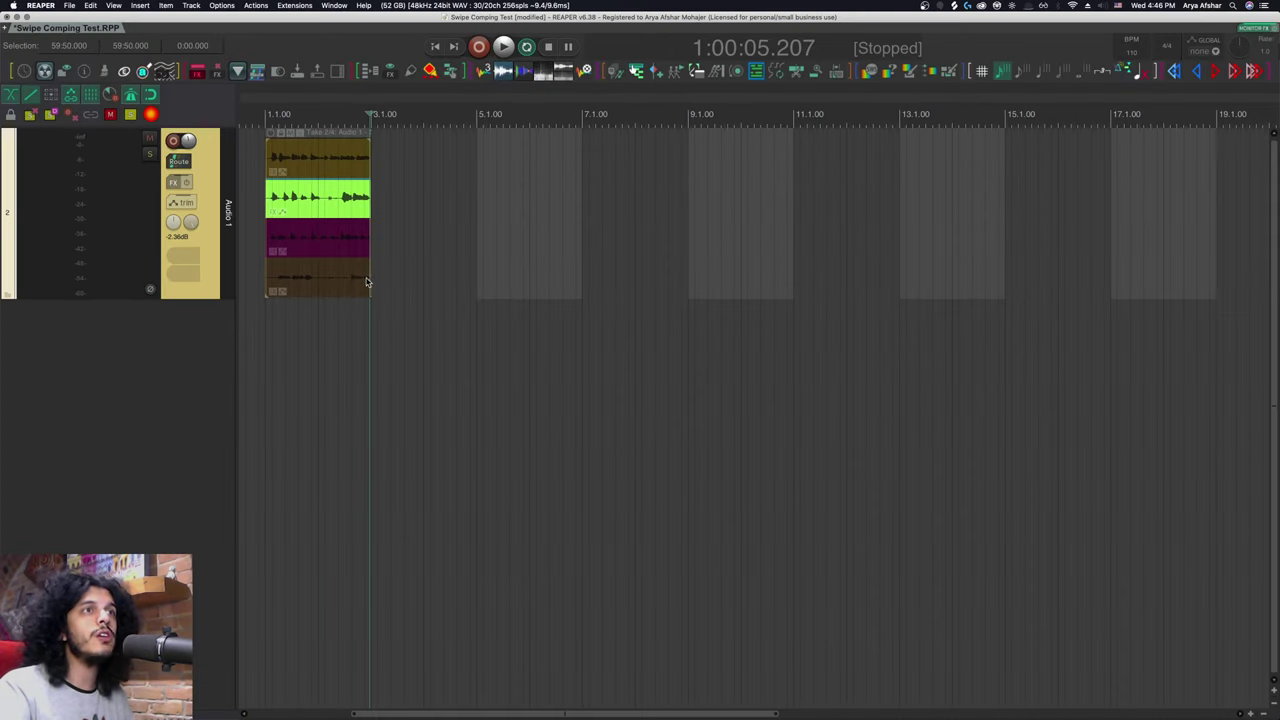
left_click_drag(368, 285, 1122, 292)
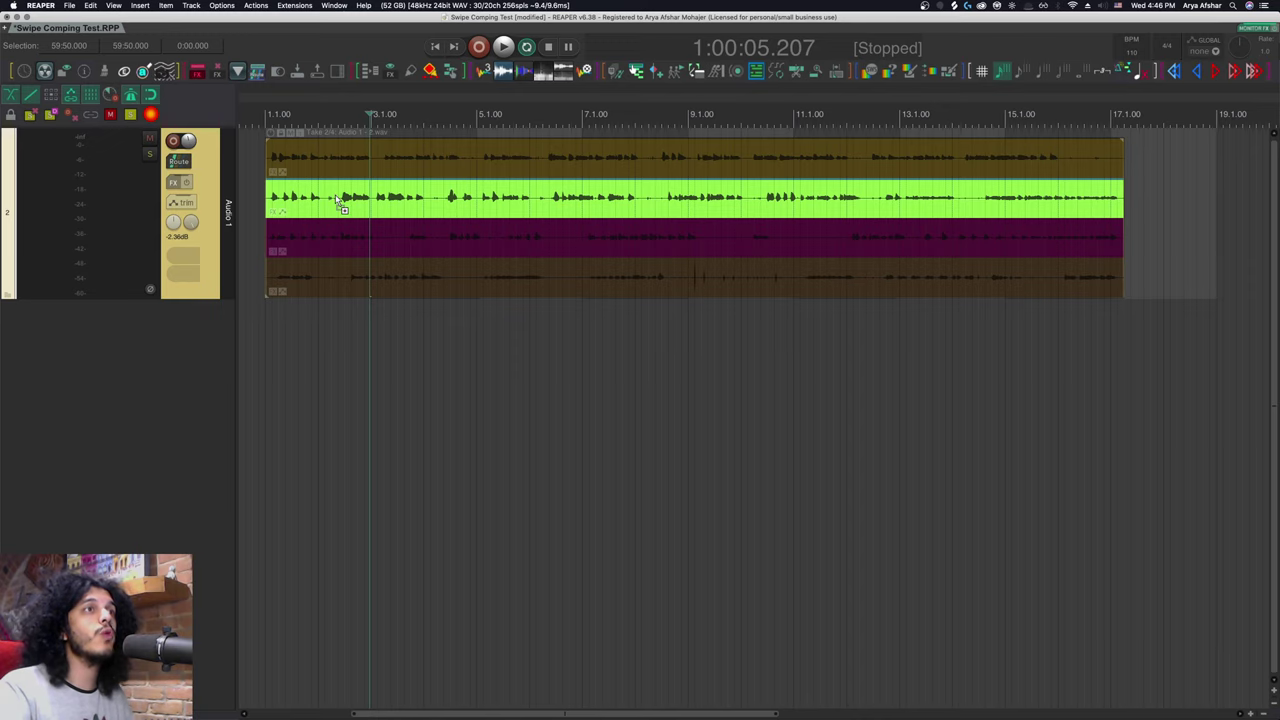
- Trial swipe-comp clicks, switching sections among the top, green and purple take lanes
scroll(310, 200, "up", 2)
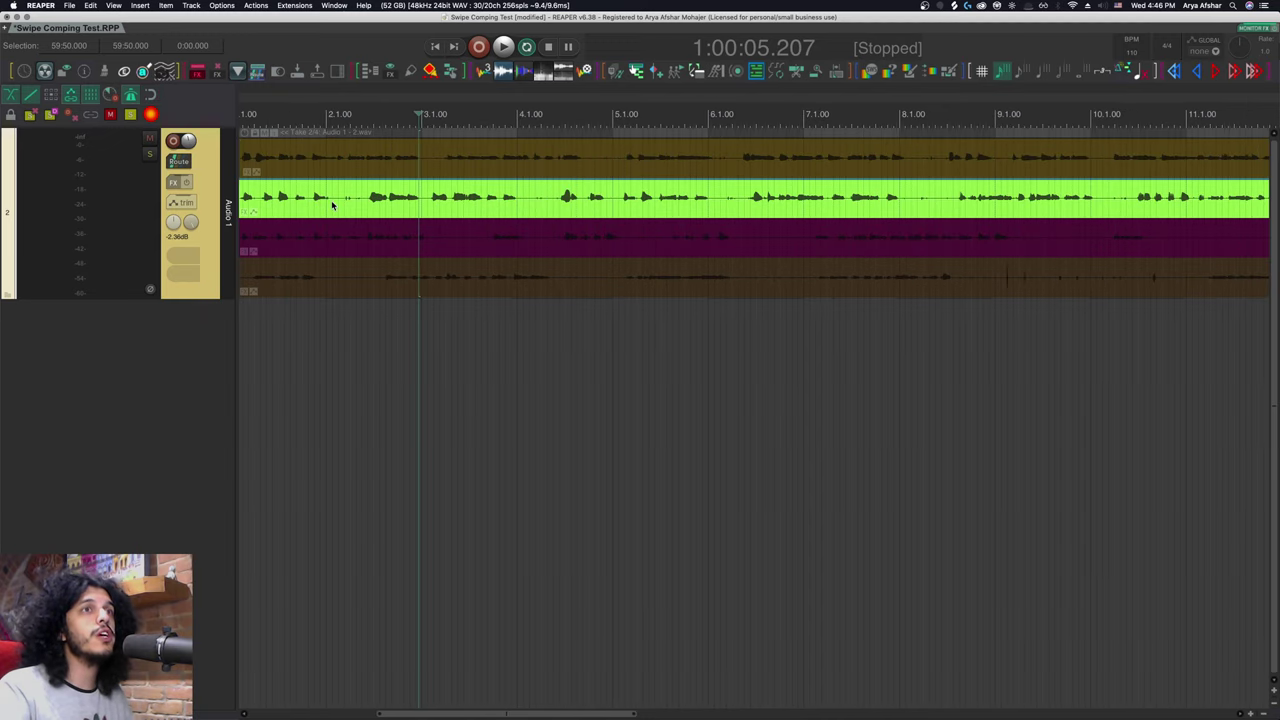
scroll(333, 205, "left", 3)
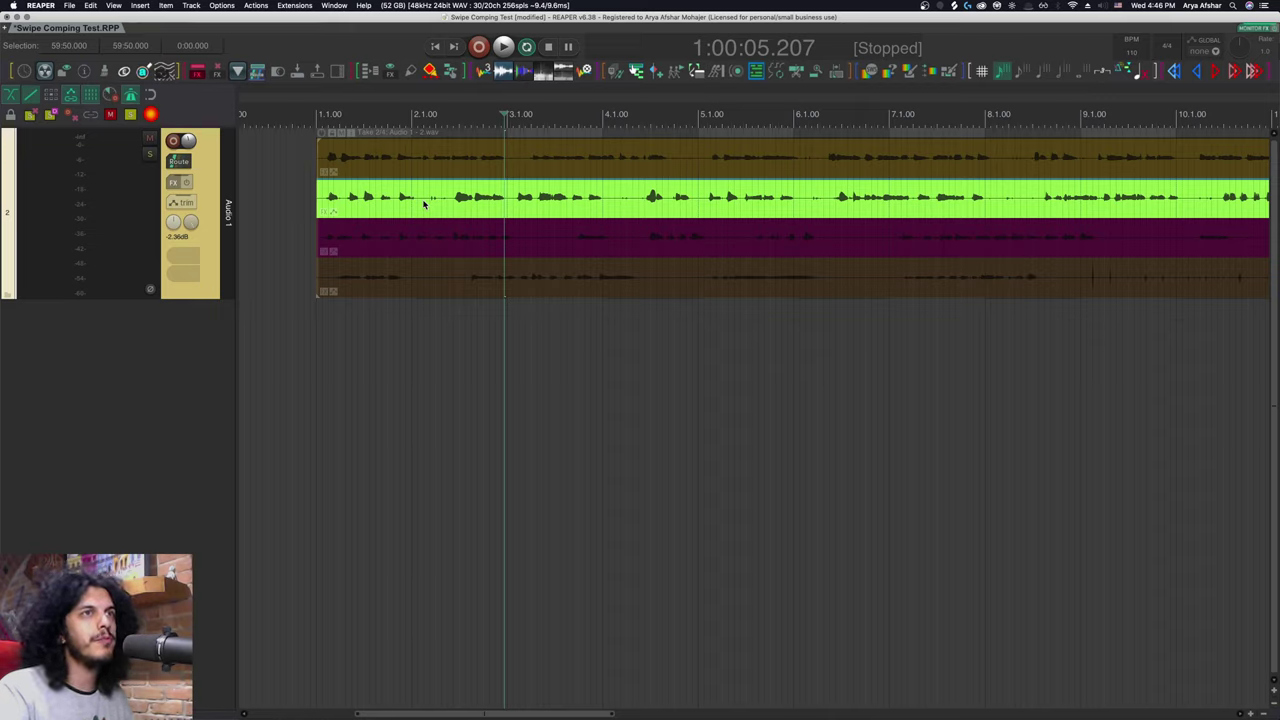
left_click(423, 204)
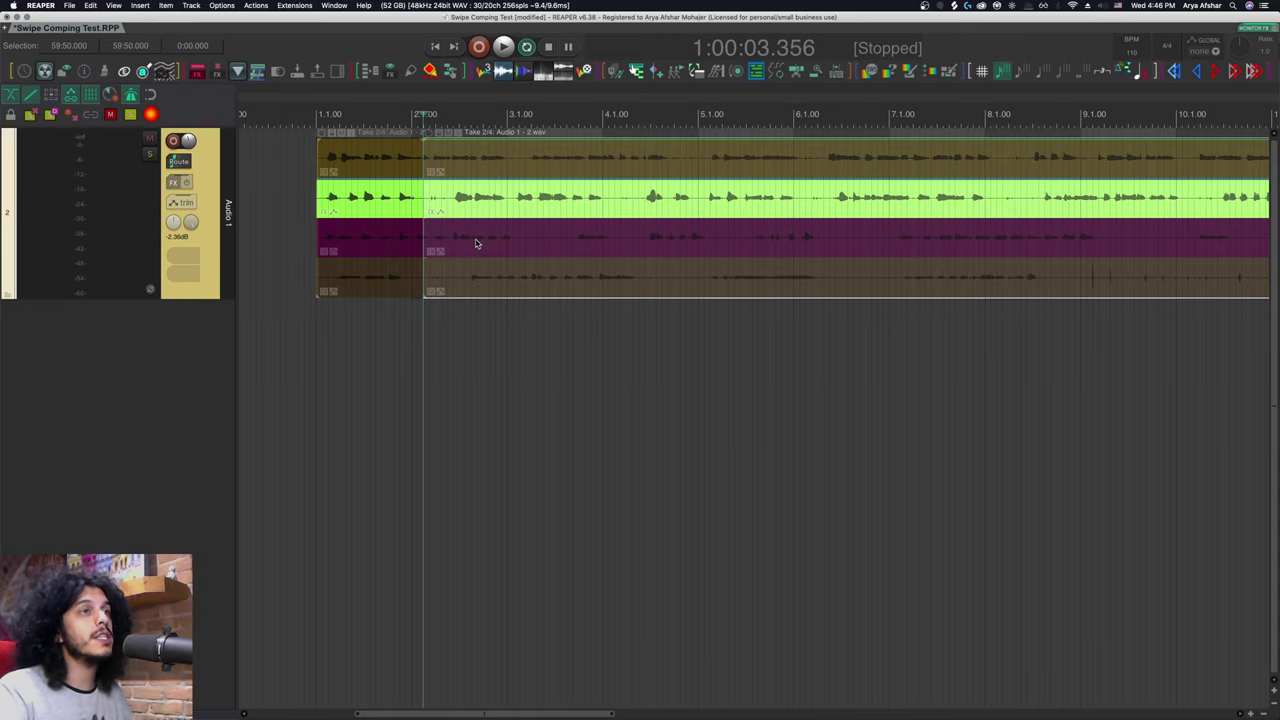
left_click(517, 249)
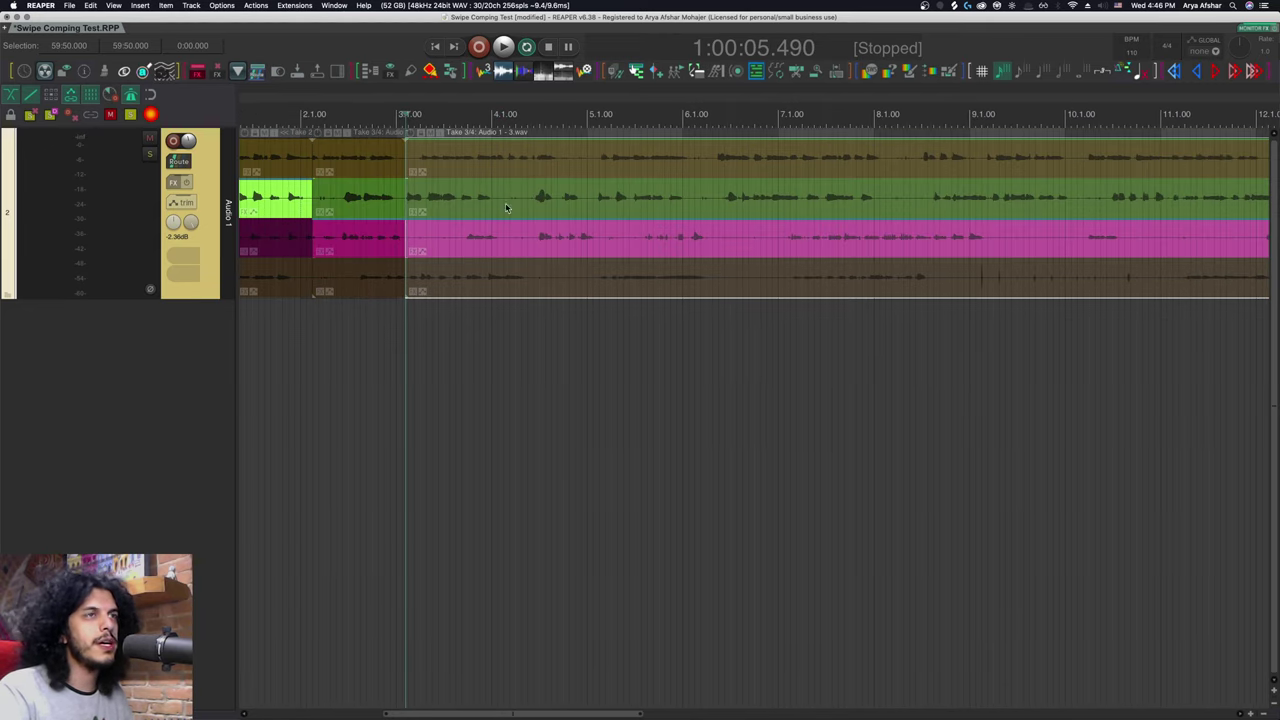
left_click(498, 201)
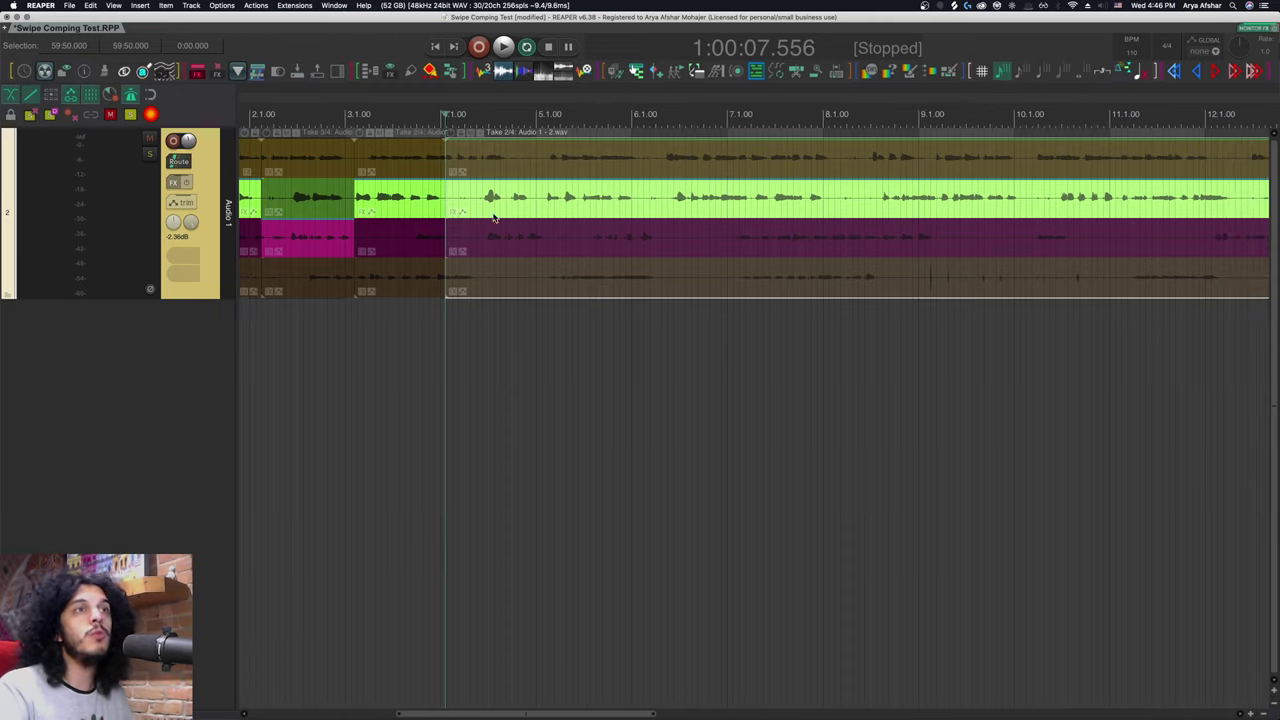
left_click(508, 158)
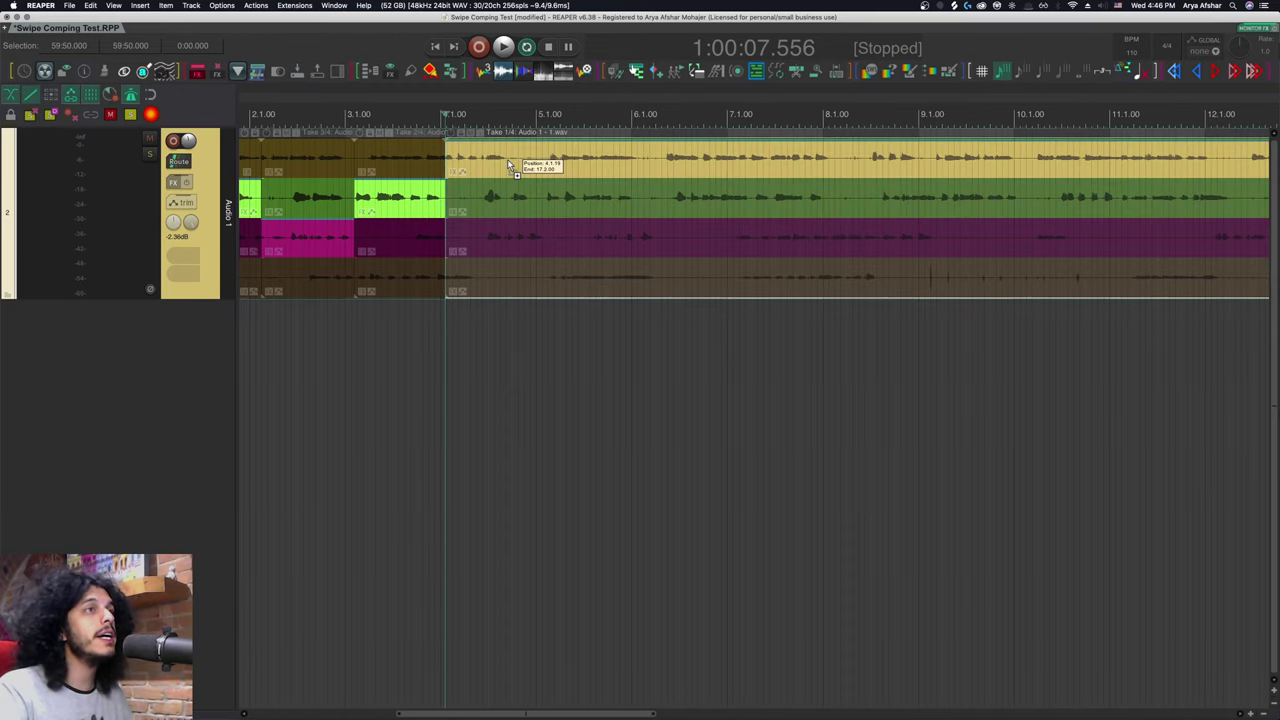
left_click(548, 240)
left_click(592, 160)
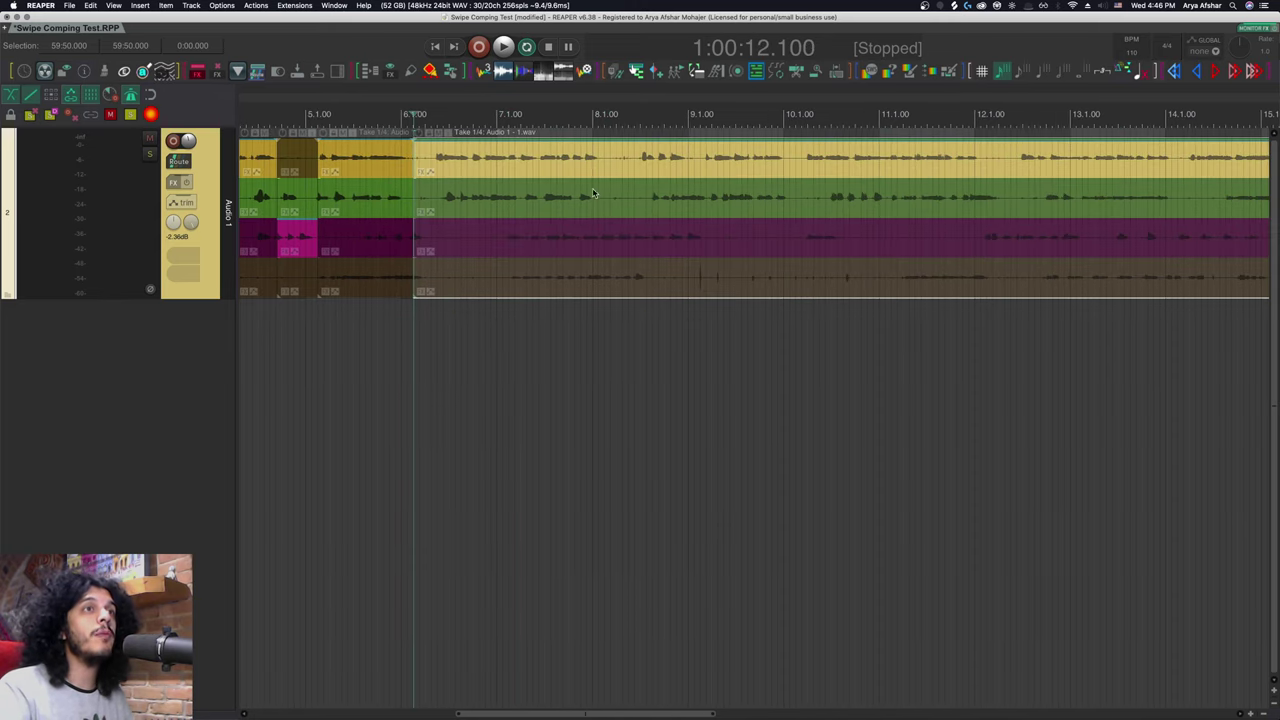
left_click(598, 203)
left_click(556, 243)
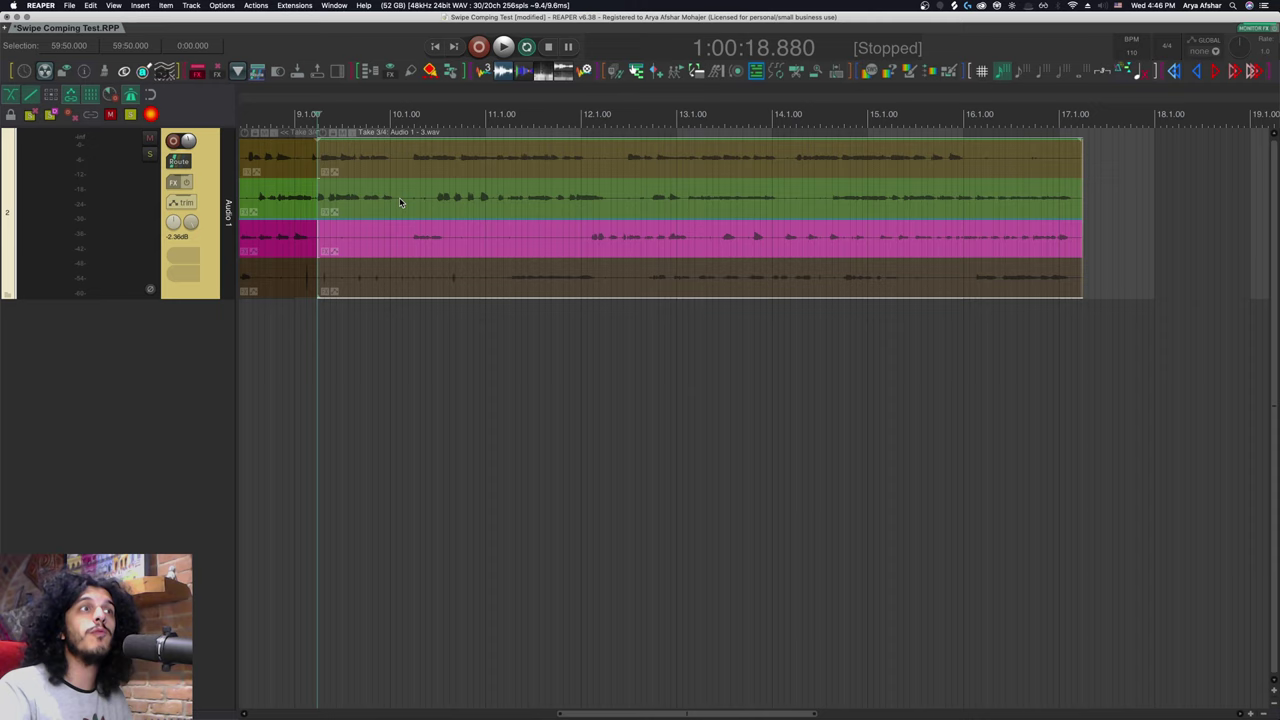
- Pick takes 2, 1, 3, 2, 1 for sections from bar 9, and take 4 from bar 16
left_click(399, 197)
left_click(591, 168)
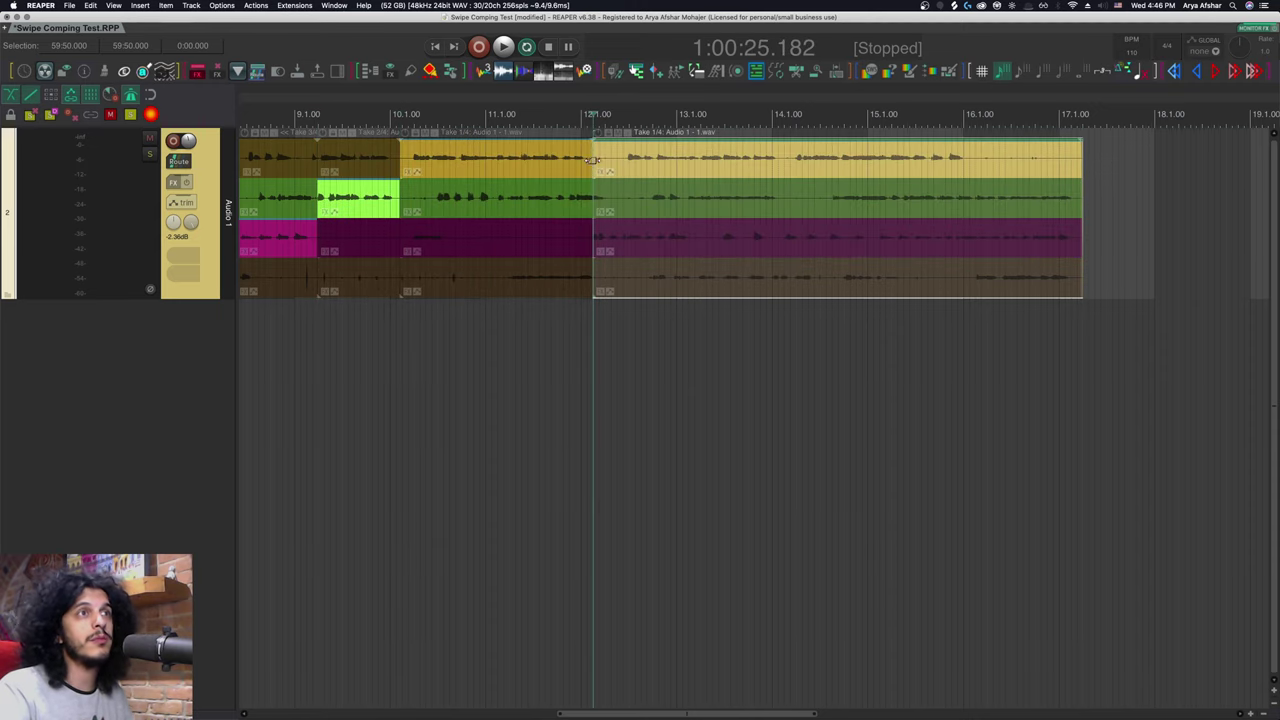
left_click(641, 240)
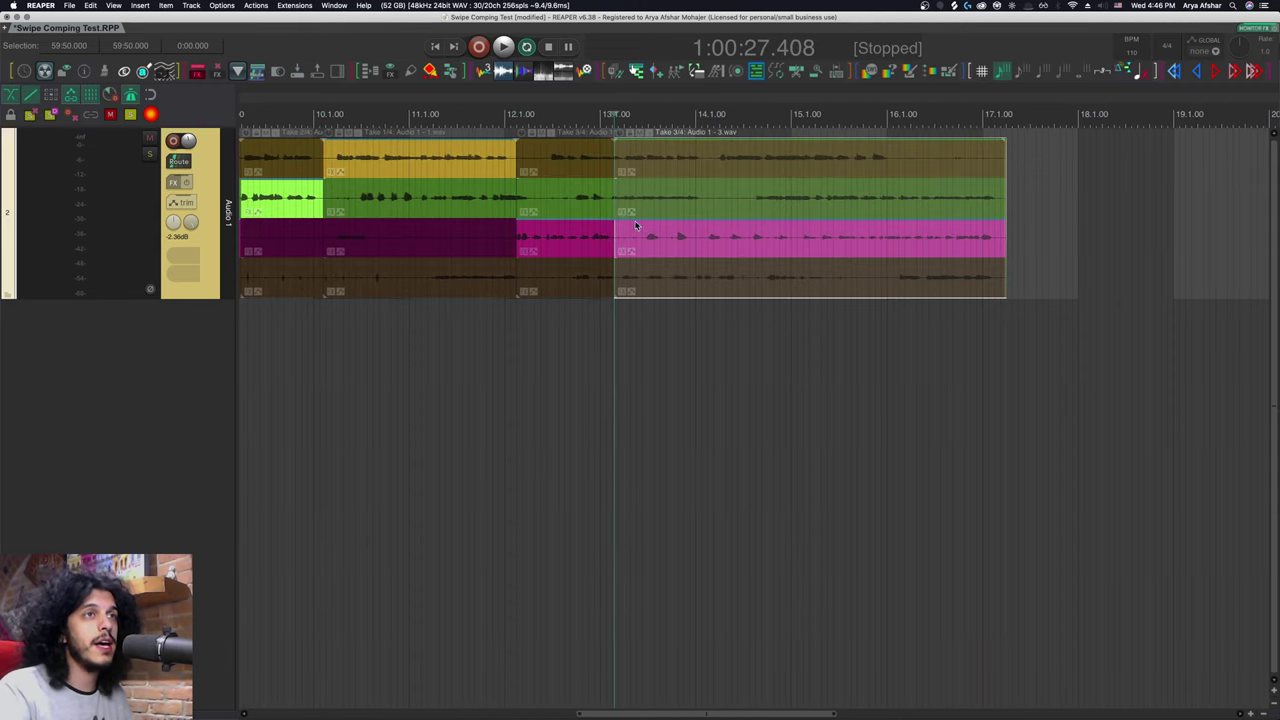
left_click(706, 200)
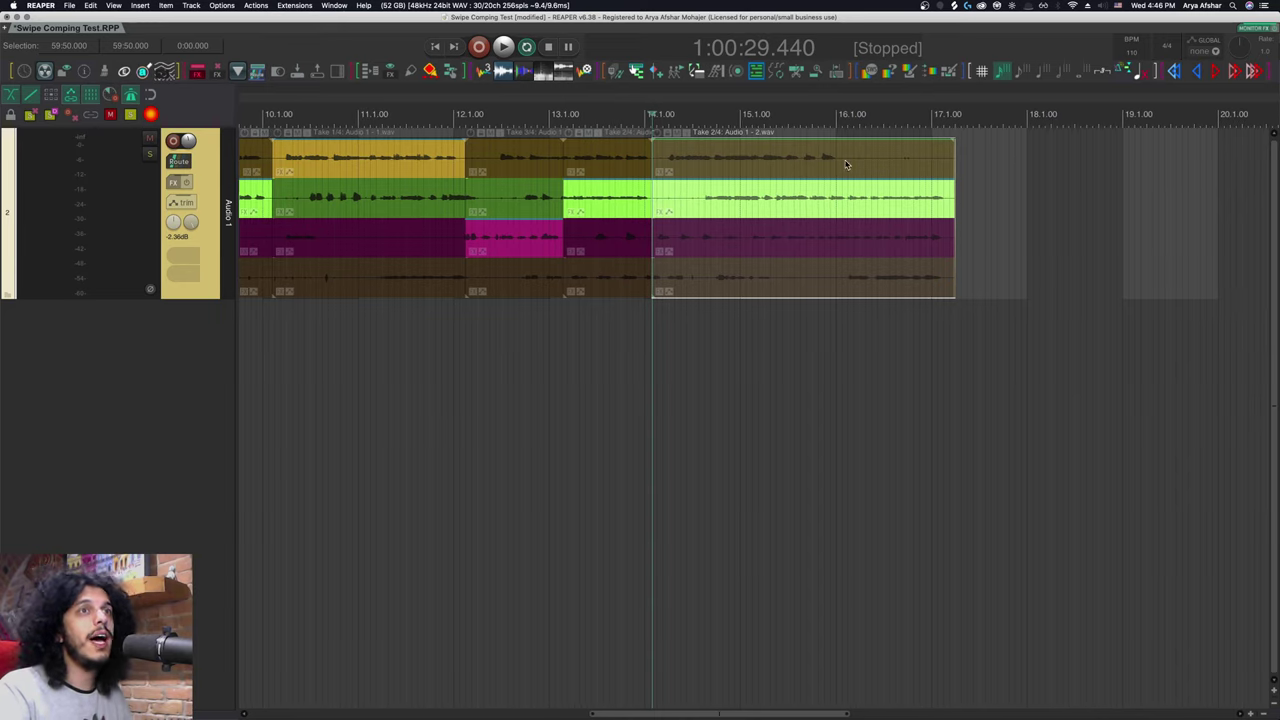
left_click(845, 163)
left_click(914, 285)
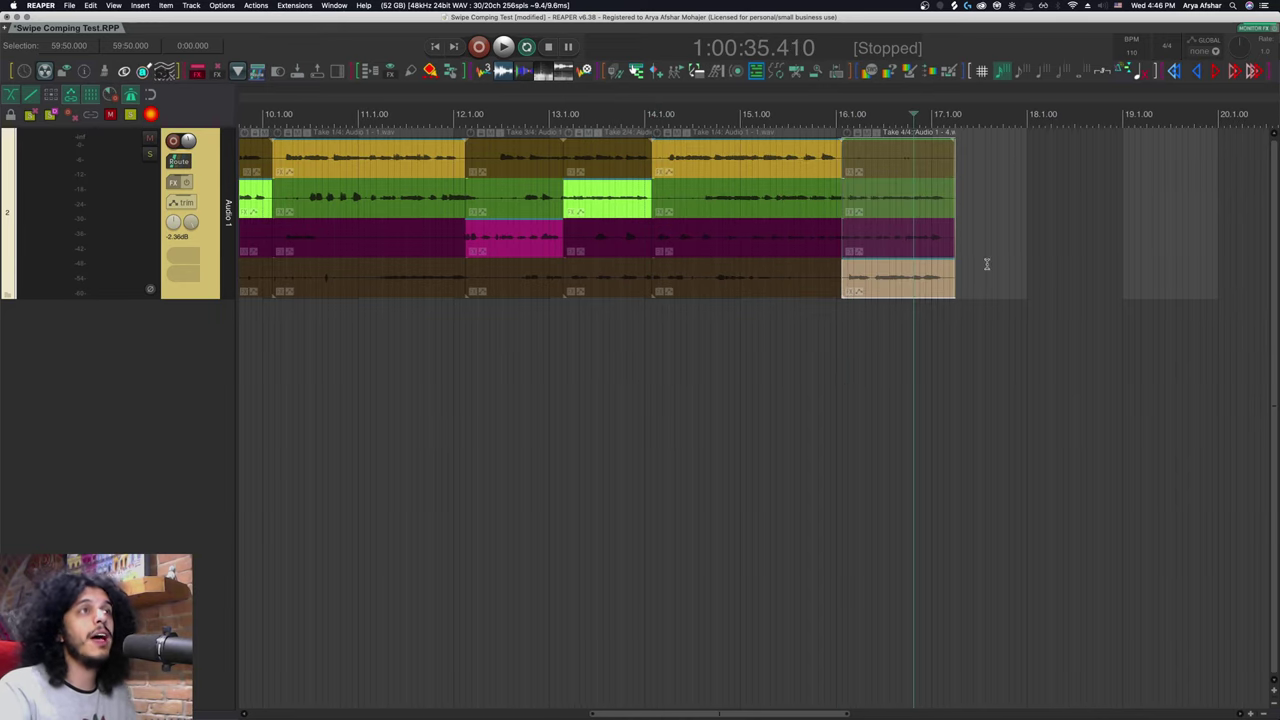
- Try shifting the bar 14 crossfade and review the crossfade mouse behaviours in Preferences
scroll(800, 280, "up", 5)
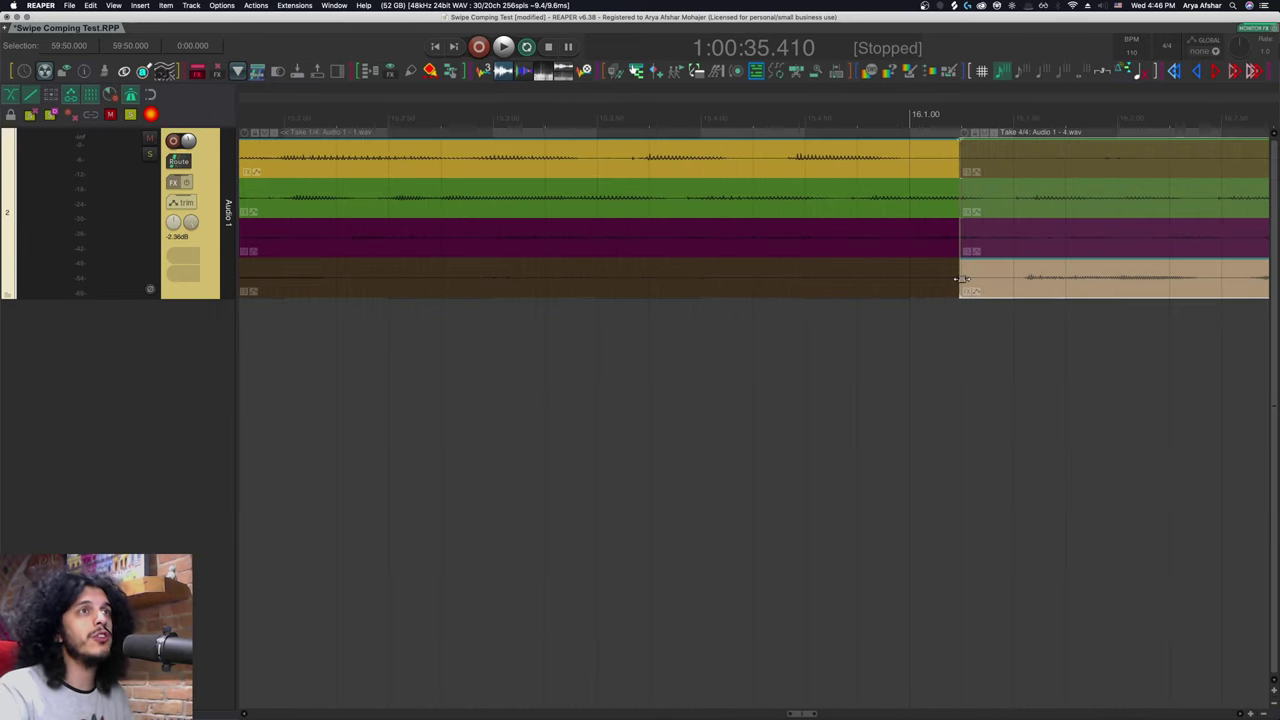
scroll(806, 289, "left", 5)
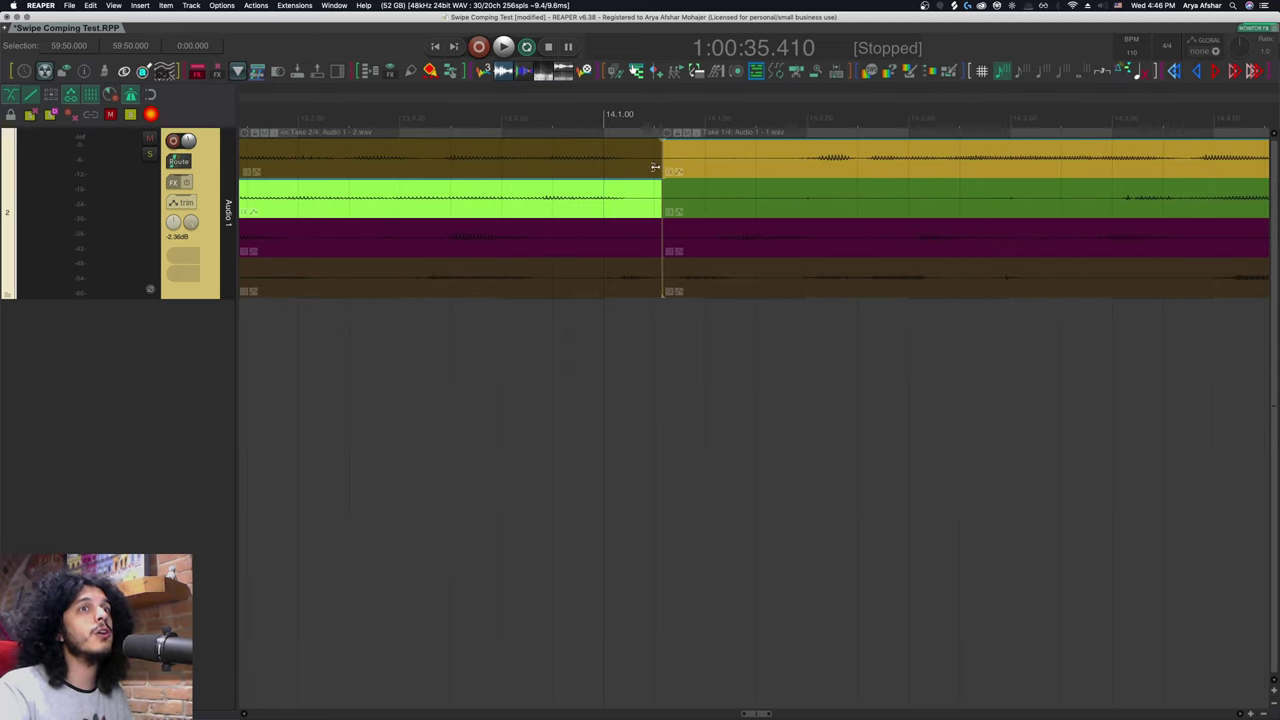
mouse_move(655, 167)
left_mouse_down()
mouse_move(677, 167)
mouse_move(660, 167)
left_mouse_up()
scroll(664, 302, "down", 5)
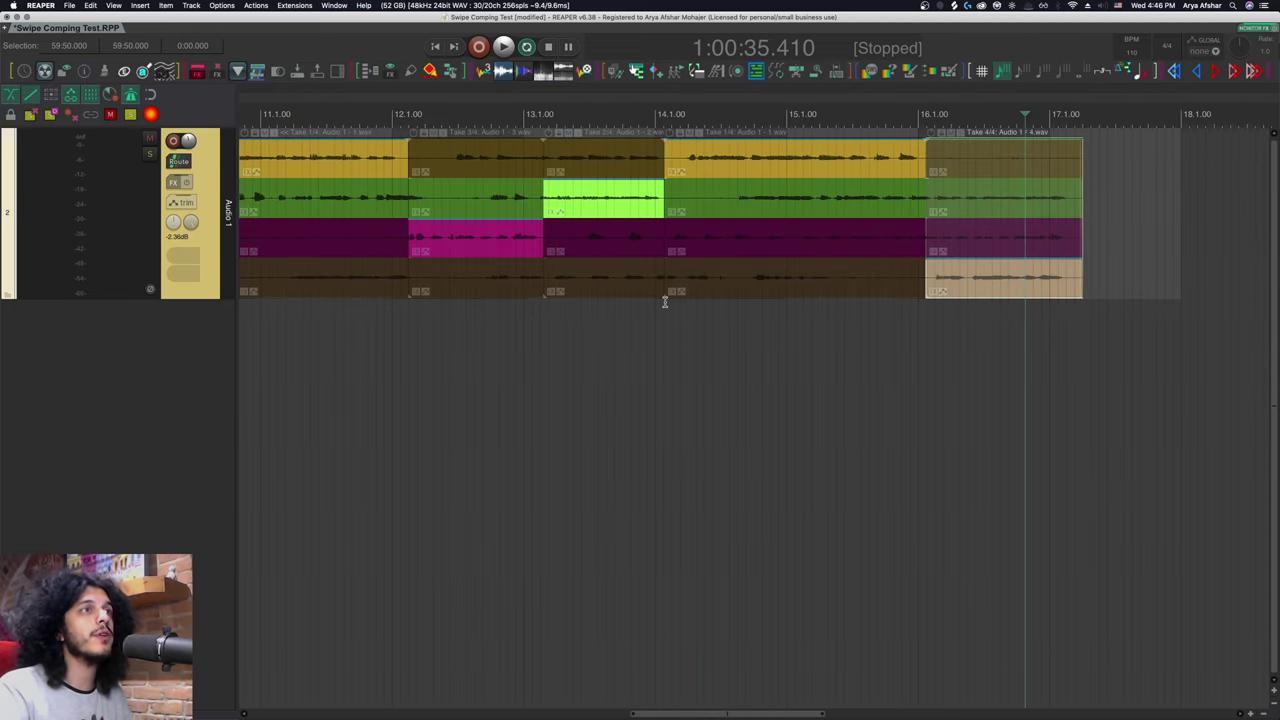
key("super+comma")
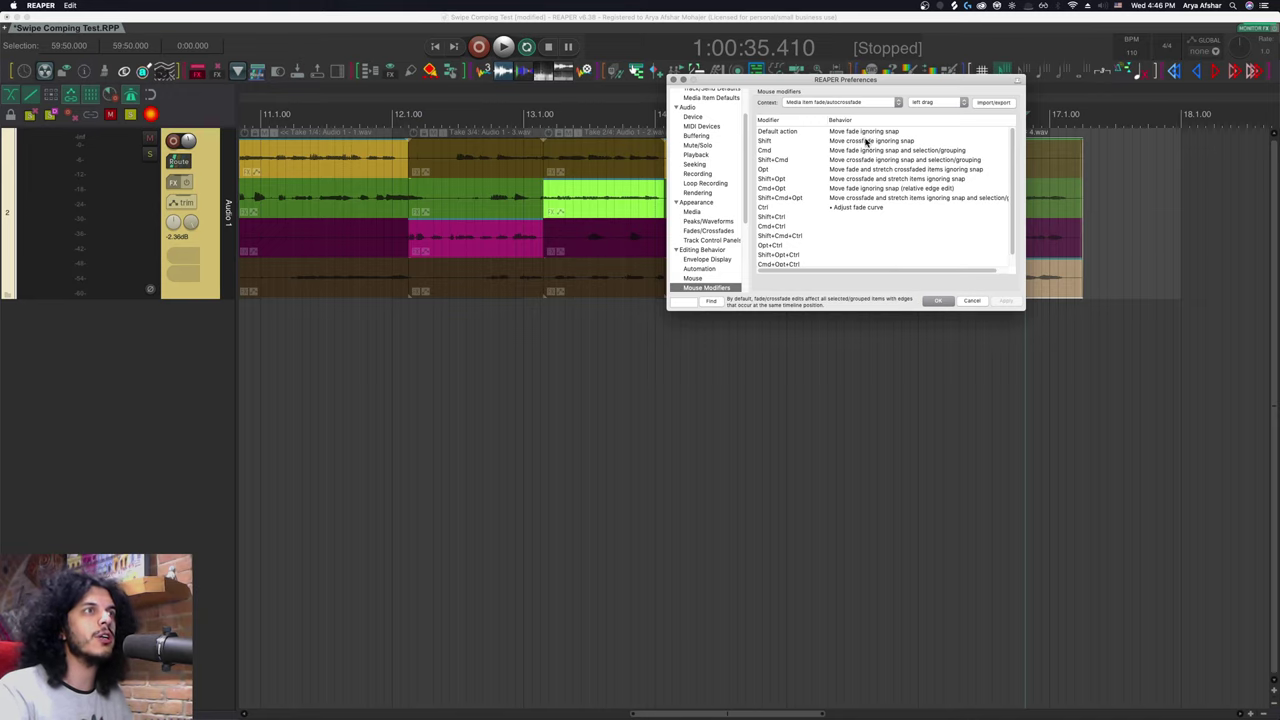
left_click(938, 301)
scroll(545, 210, "up", 5)
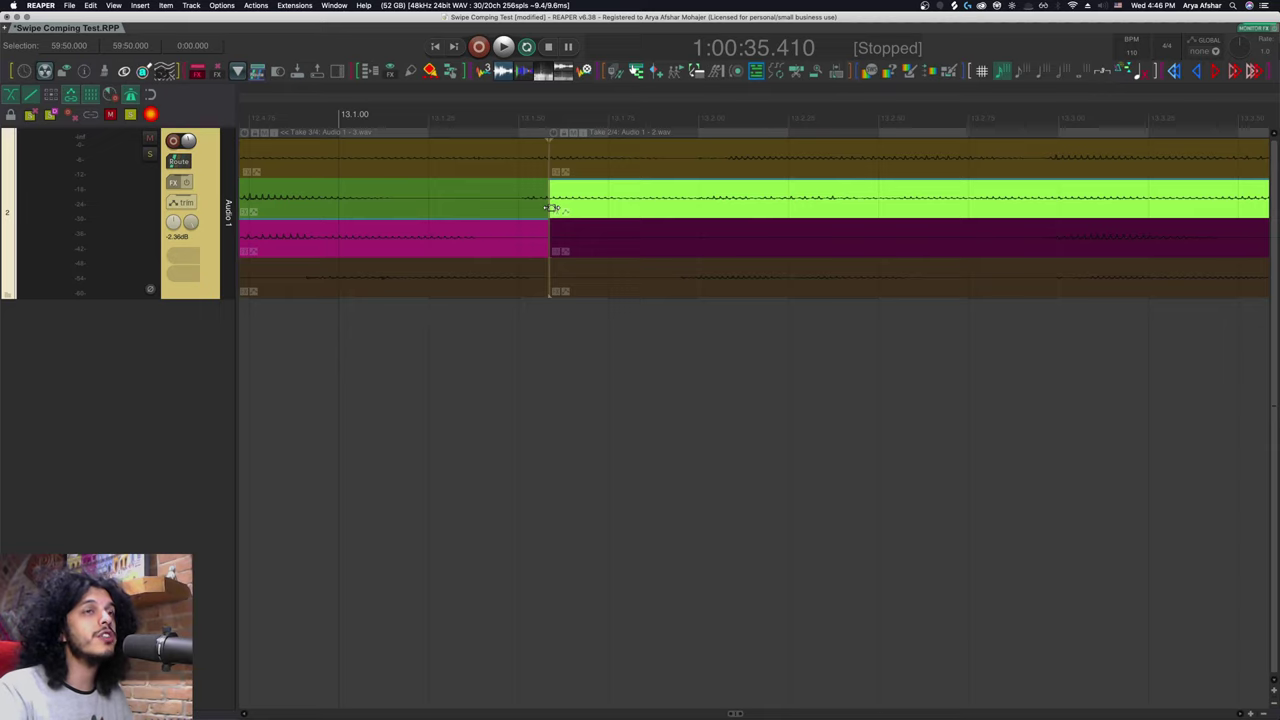
- Move the take 3 to take 2 crossfade near bar 13 slightly earlier
left_click_drag(548, 207, 510, 210)
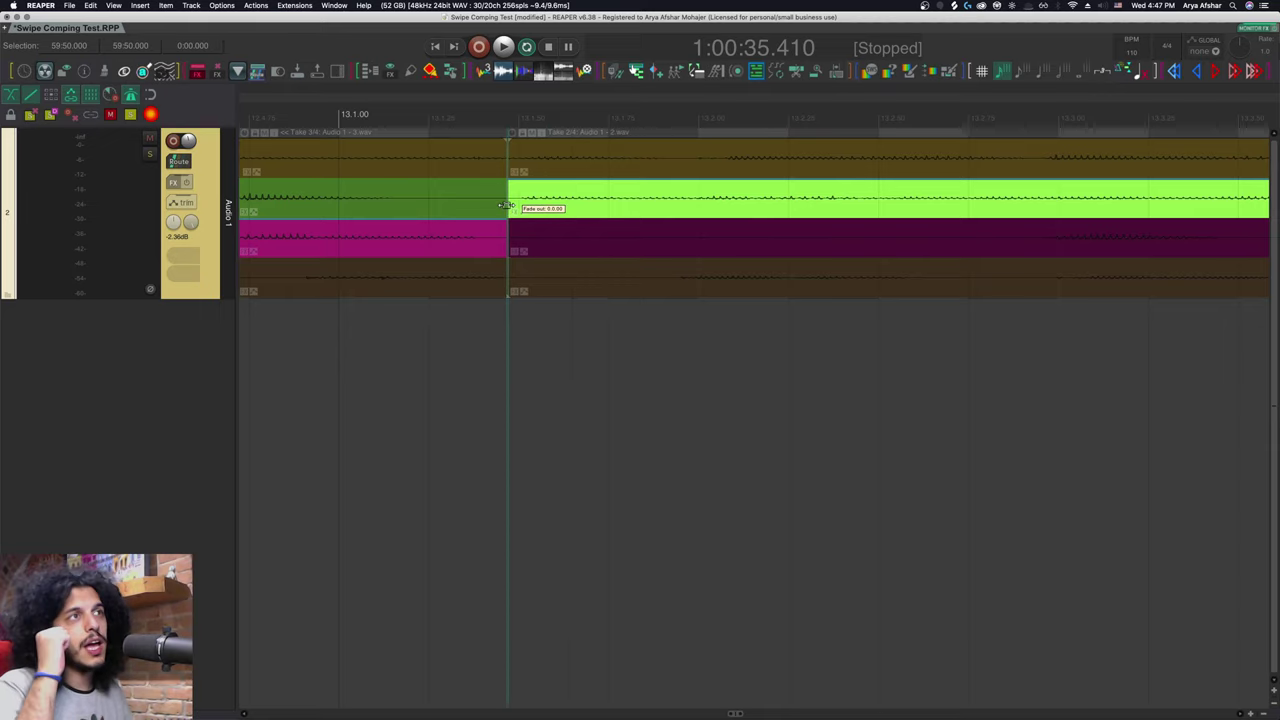
scroll(515, 218, "down", 4)
scroll(512, 214, "up", 4)
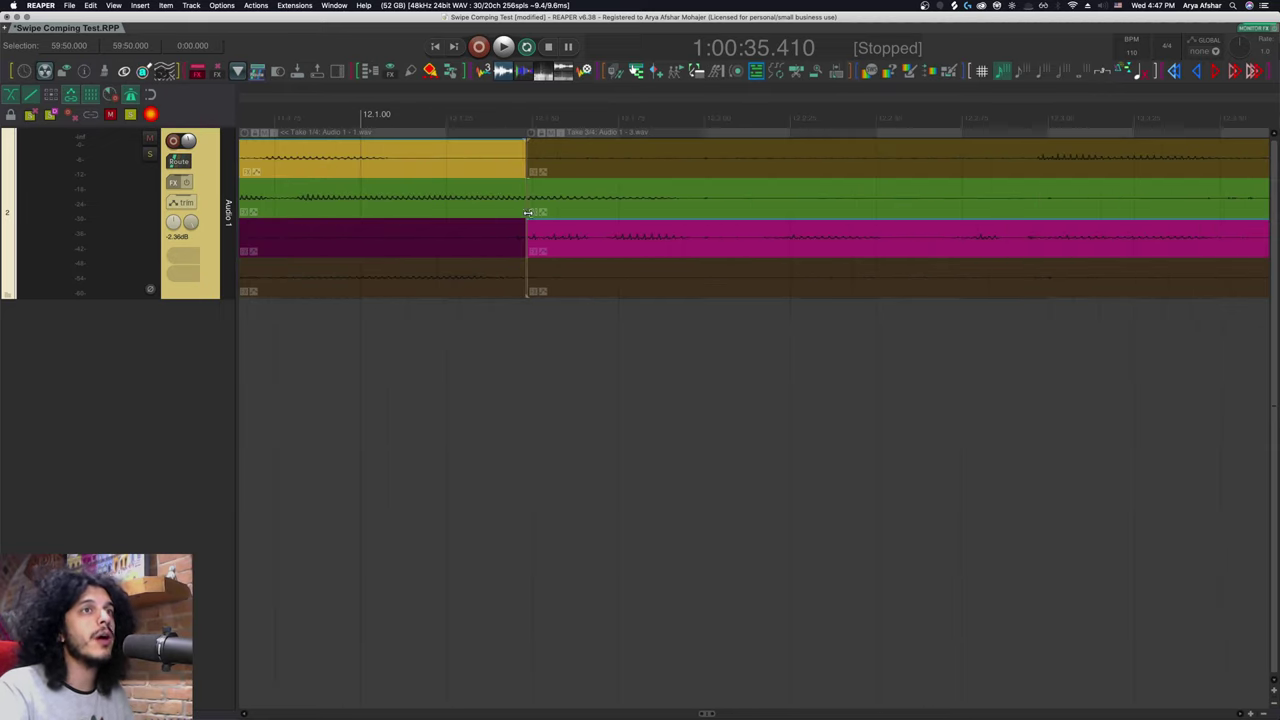
scroll(554, 251, "down", 5)
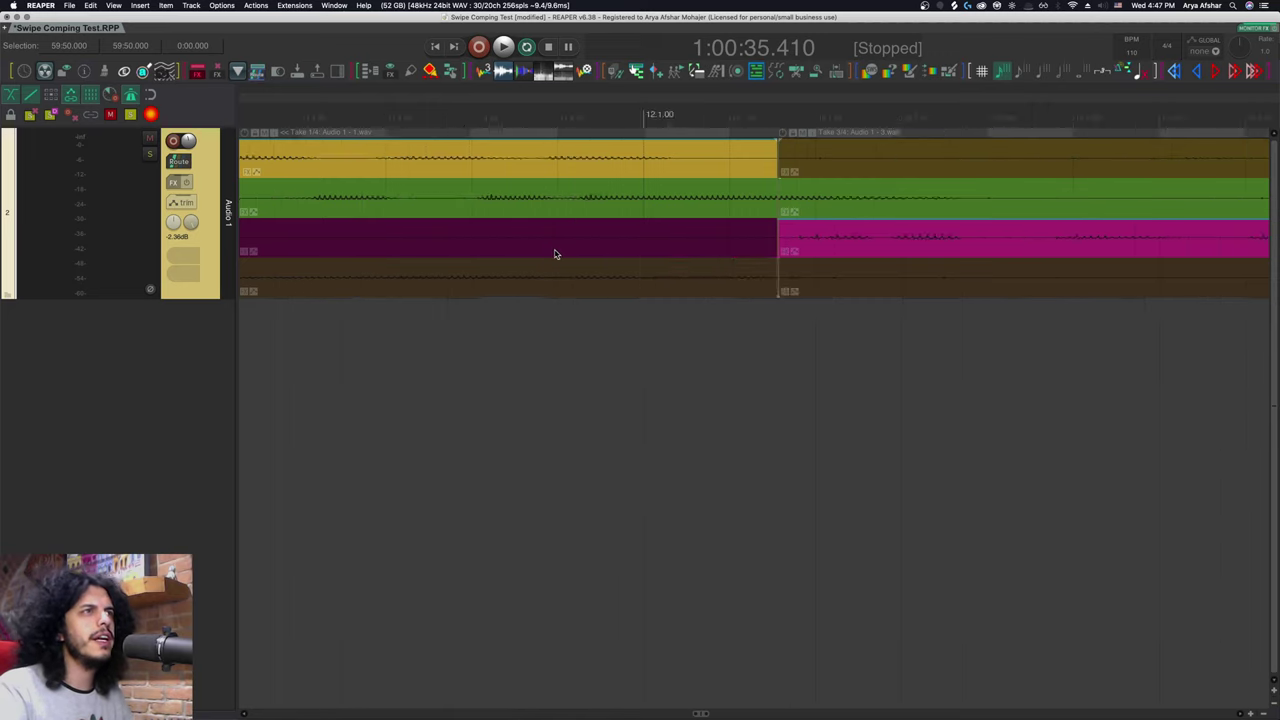
scroll(595, 201, "left", 10)
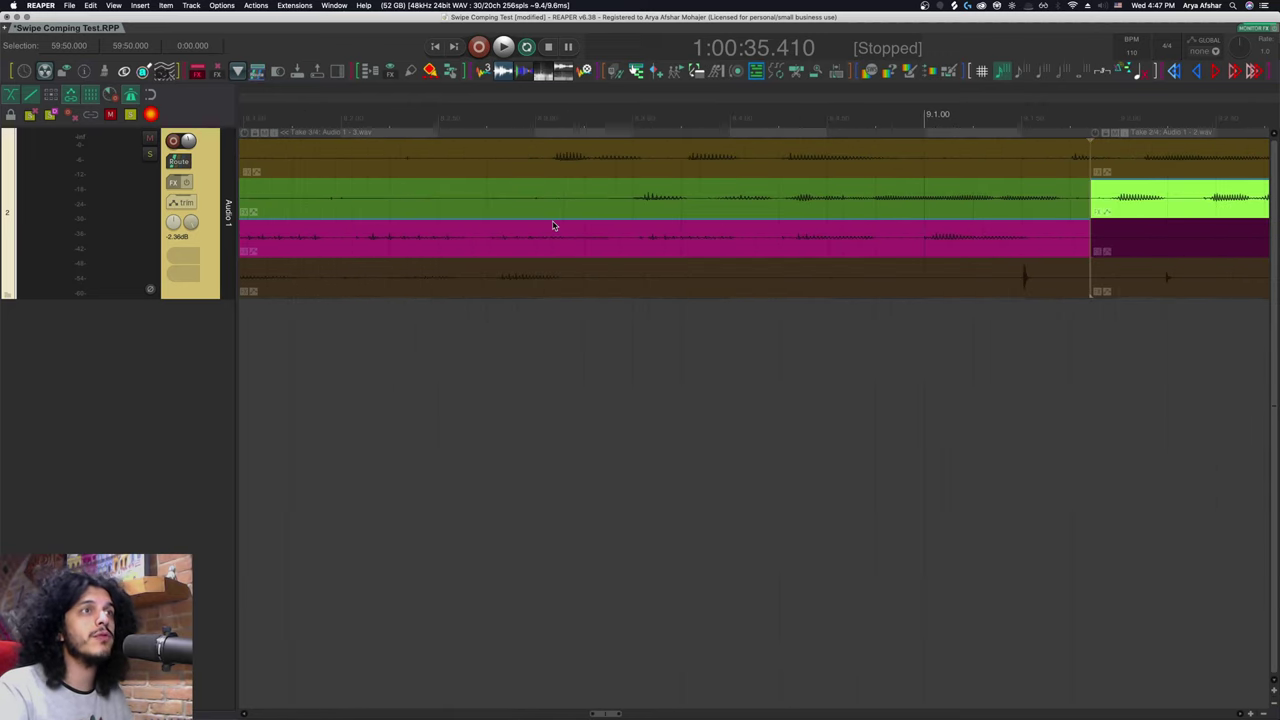
scroll(610, 203, "up", 3)
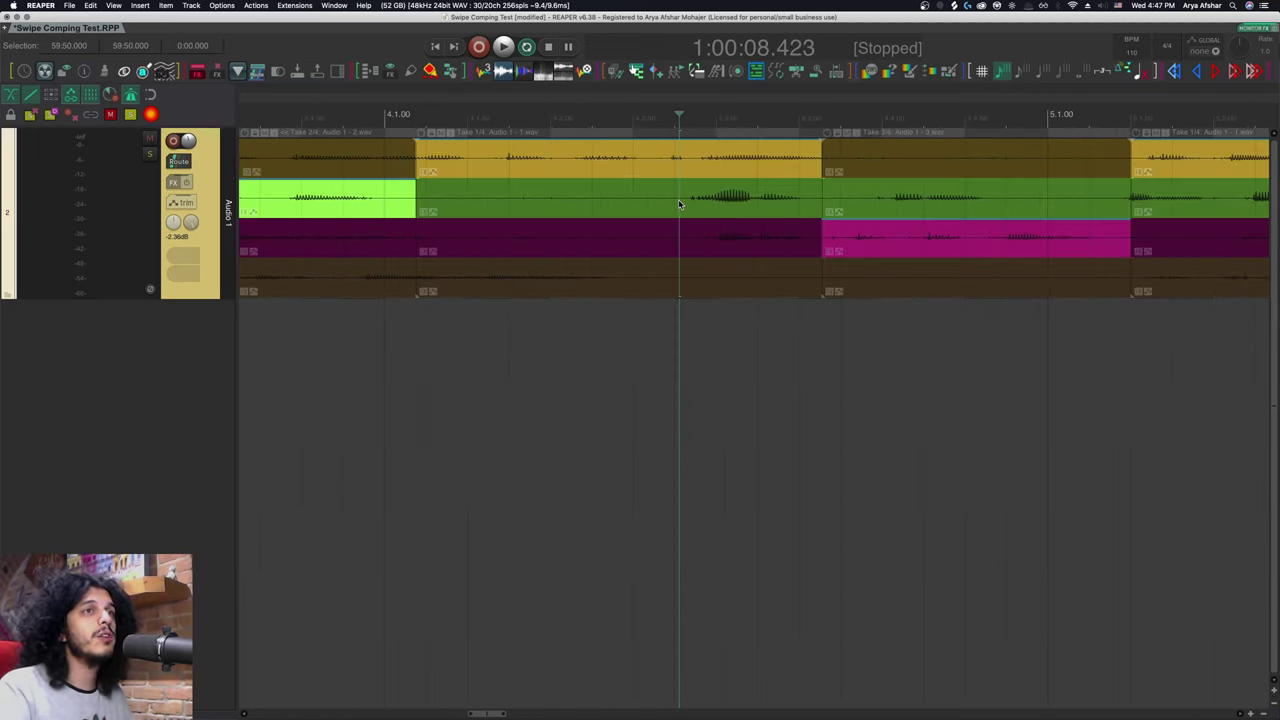
- Use take 2 for the section after bar 4, extending it slightly earlier
left_click(695, 205)
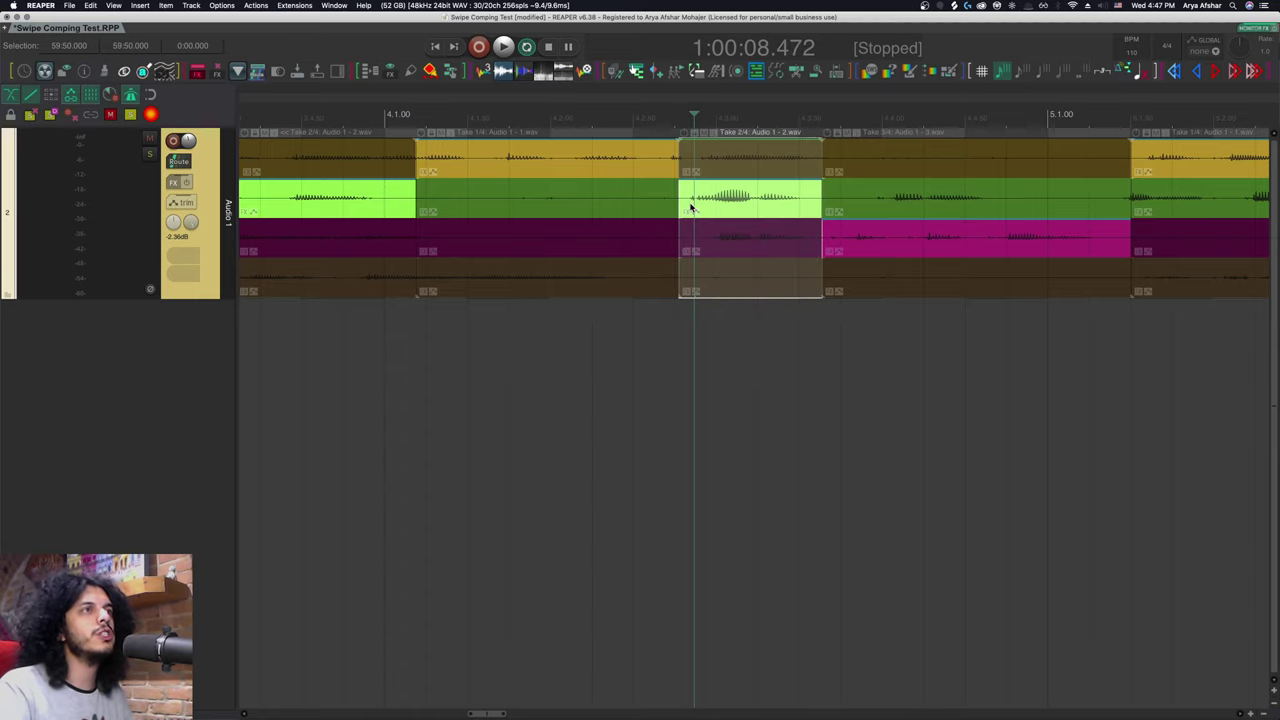
left_click_drag(681, 190, 663, 200)
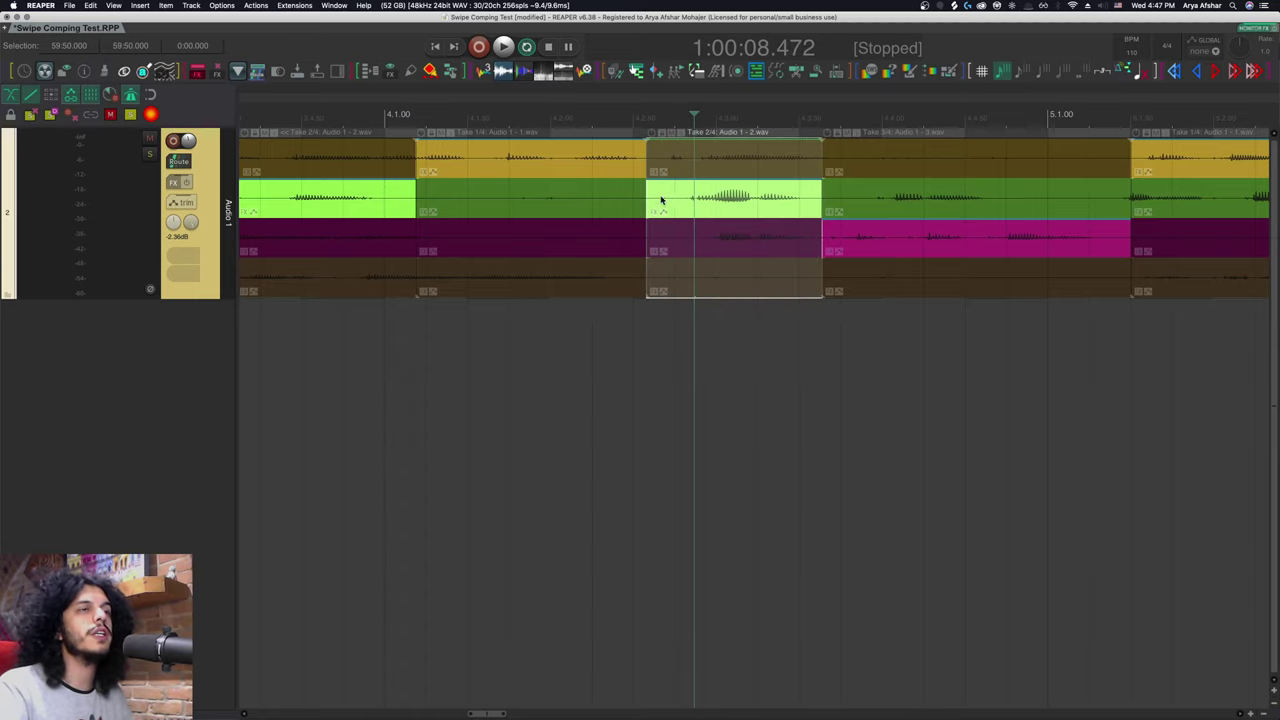
scroll(670, 203, "left", 5)
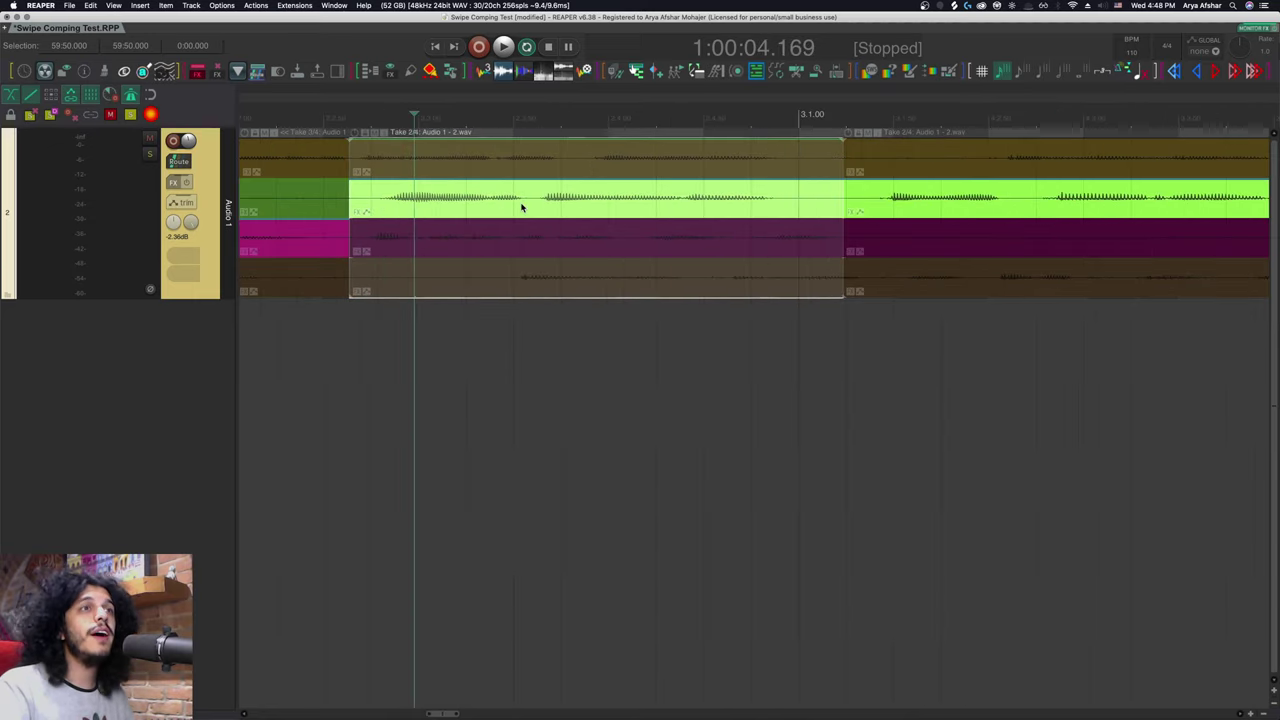
- Try take 4 on a short section just before bar 3, then switch it back to take 2
left_click_drag(523, 206, 517, 200)
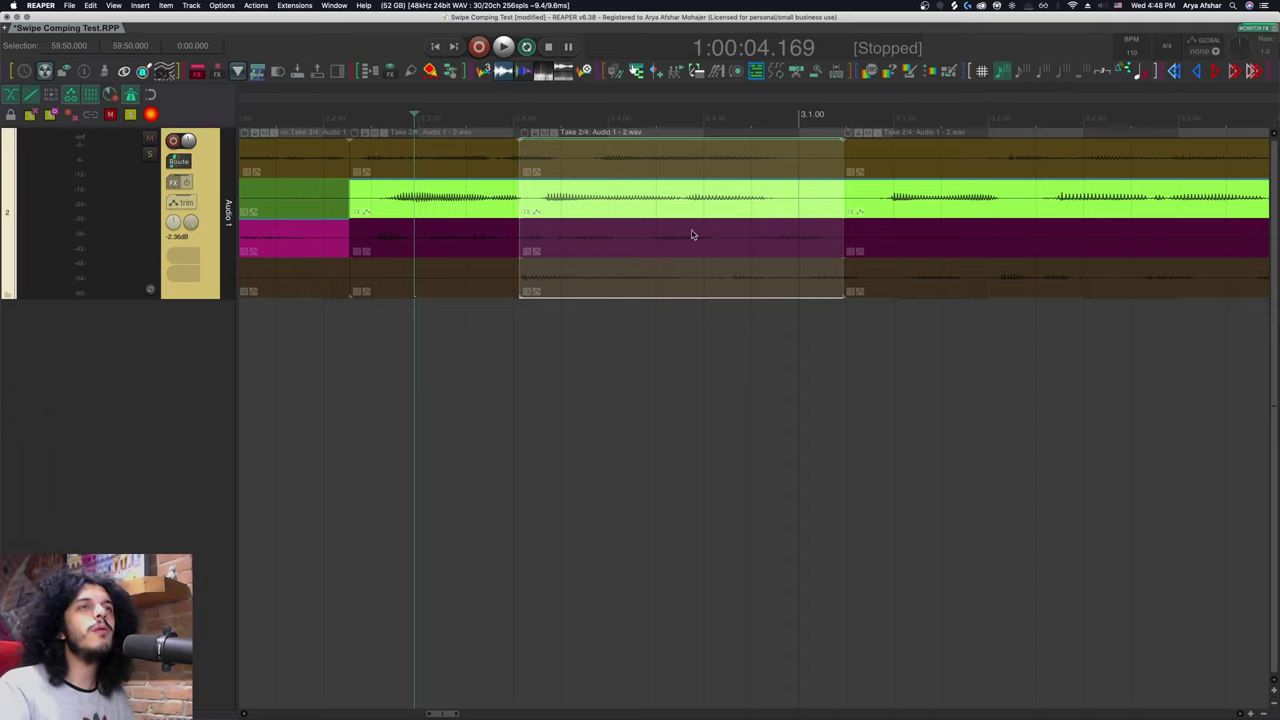
left_click_drag(693, 212, 634, 280)
left_click(634, 280)
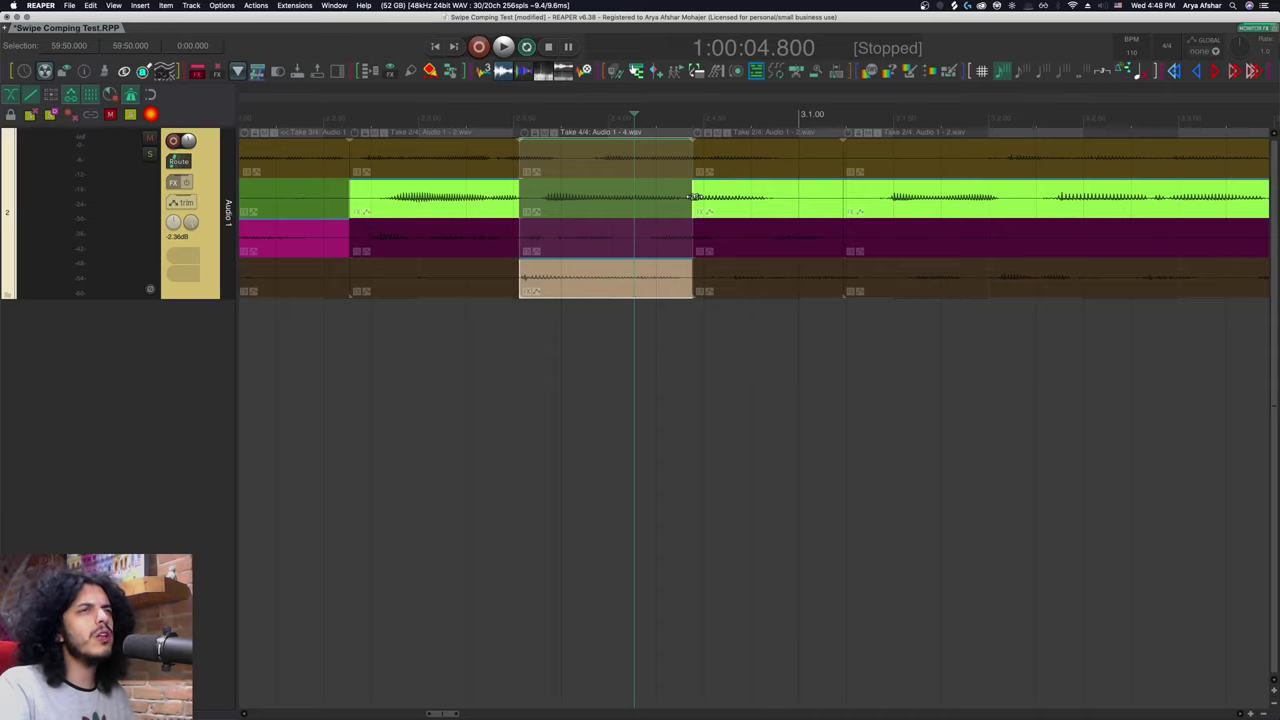
left_click_drag(692, 198, 517, 194)
scroll(517, 200, "up", 6)
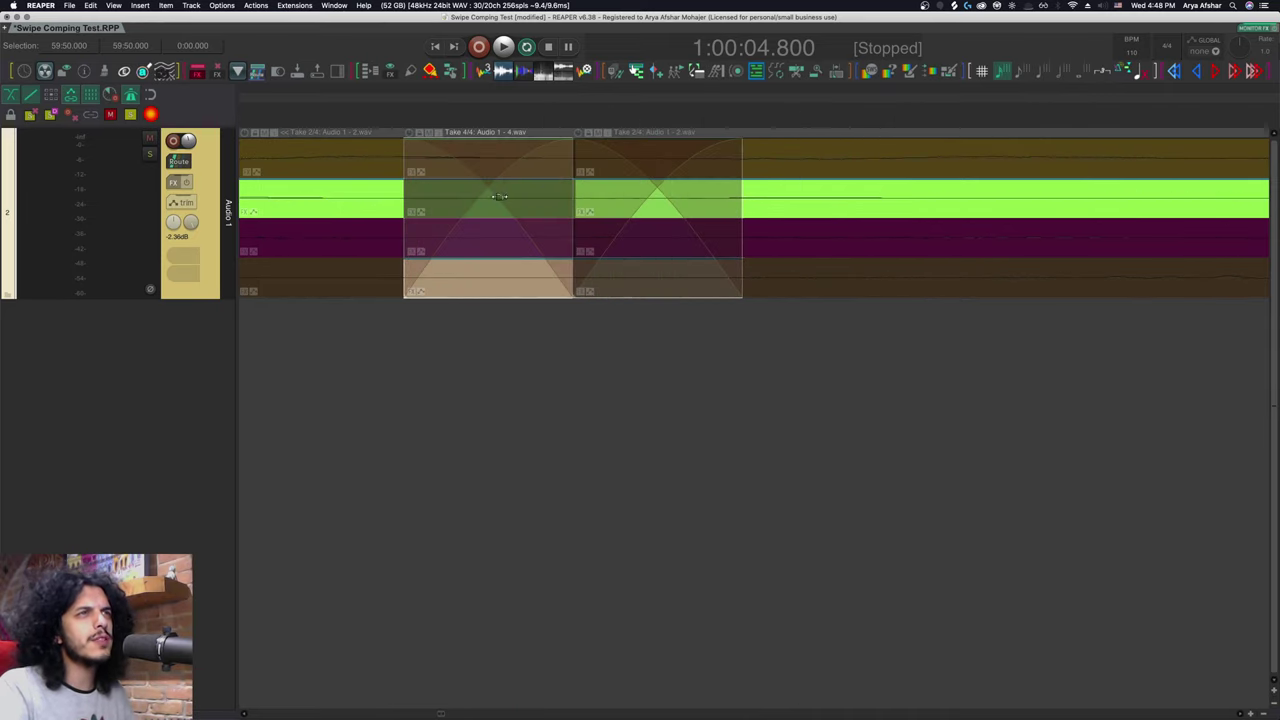
scroll(605, 269, "down", 6)
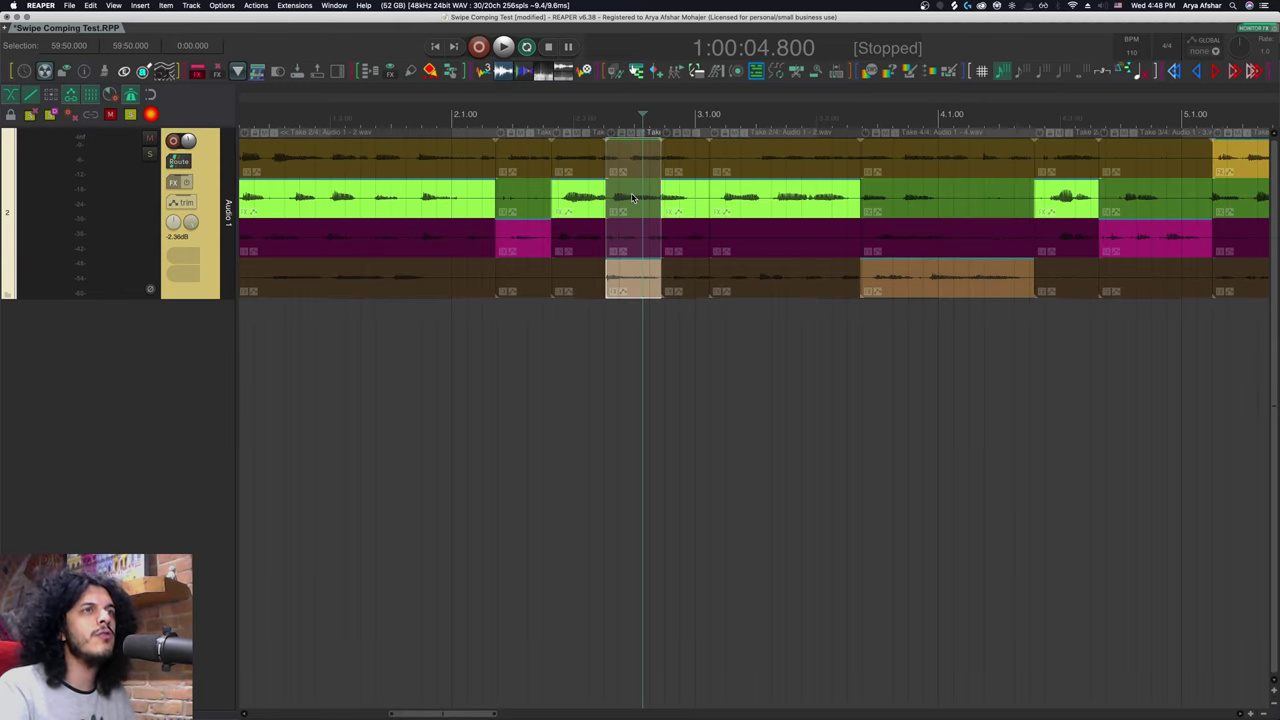
left_click(632, 197)
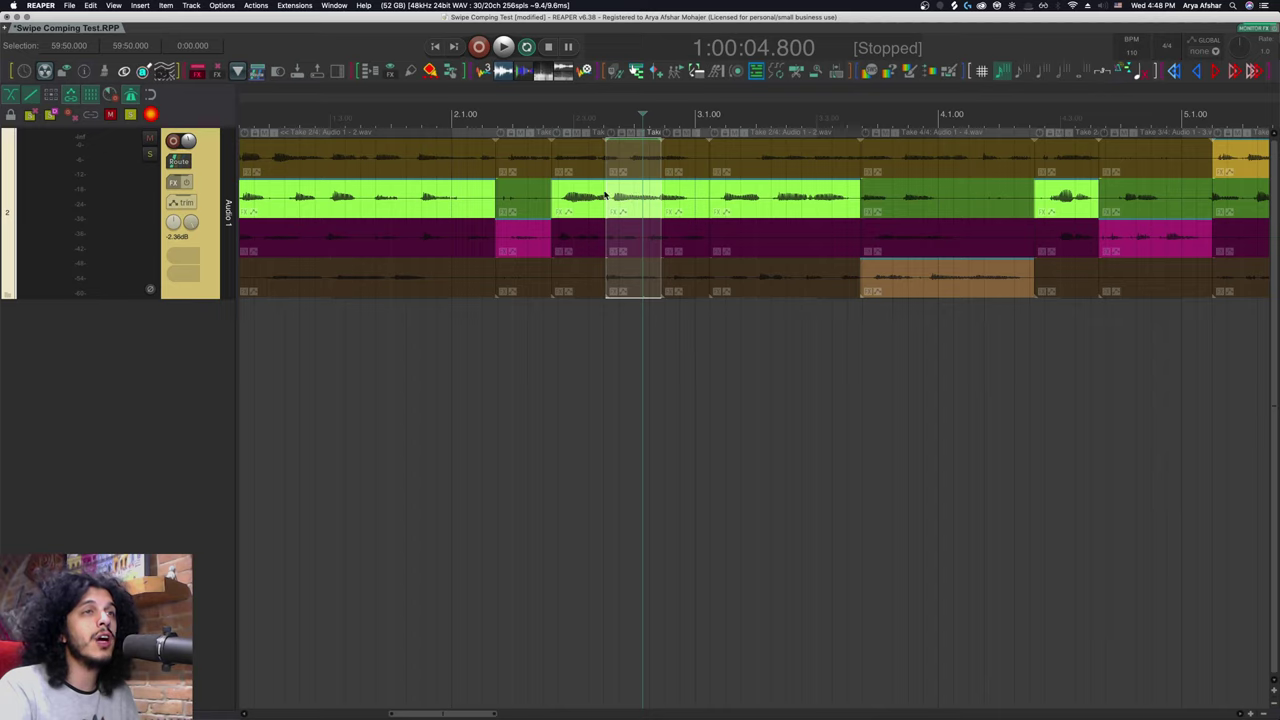
- Widen the take 2 section across neighbouring pieces and check the item options for Heal splits
left_click_drag(580, 196, 683, 207)
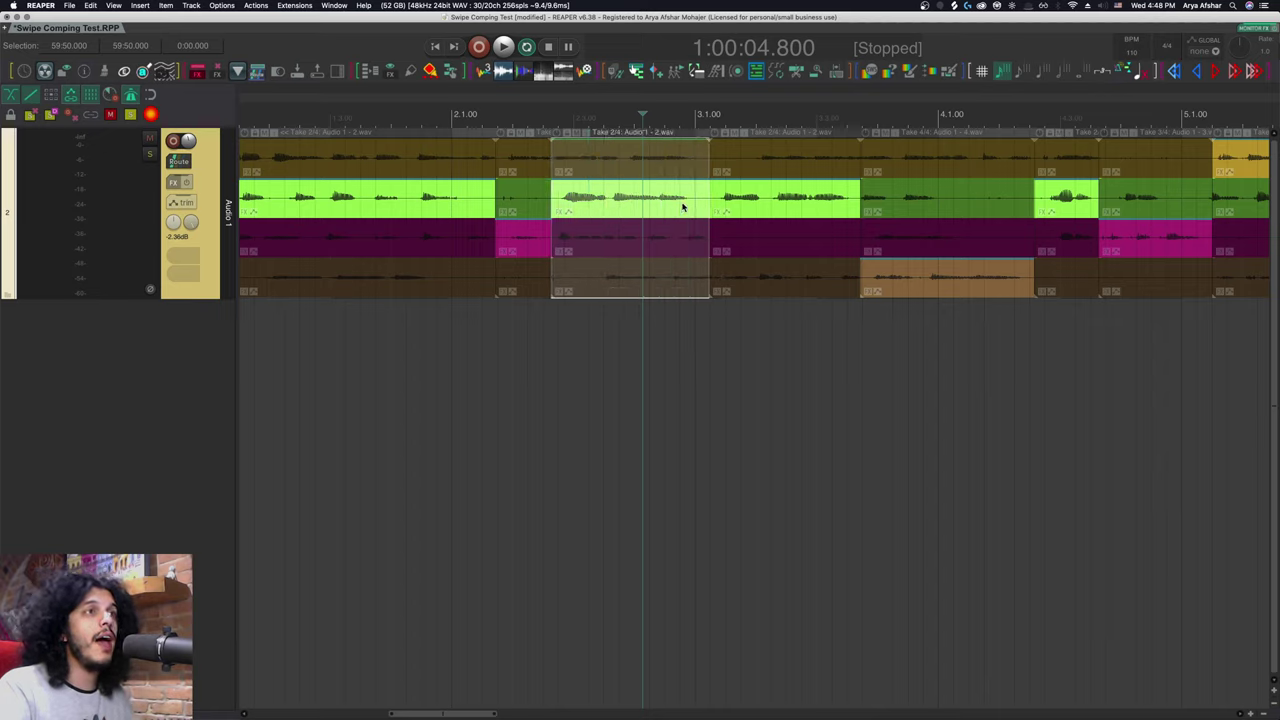
right_click(639, 200)
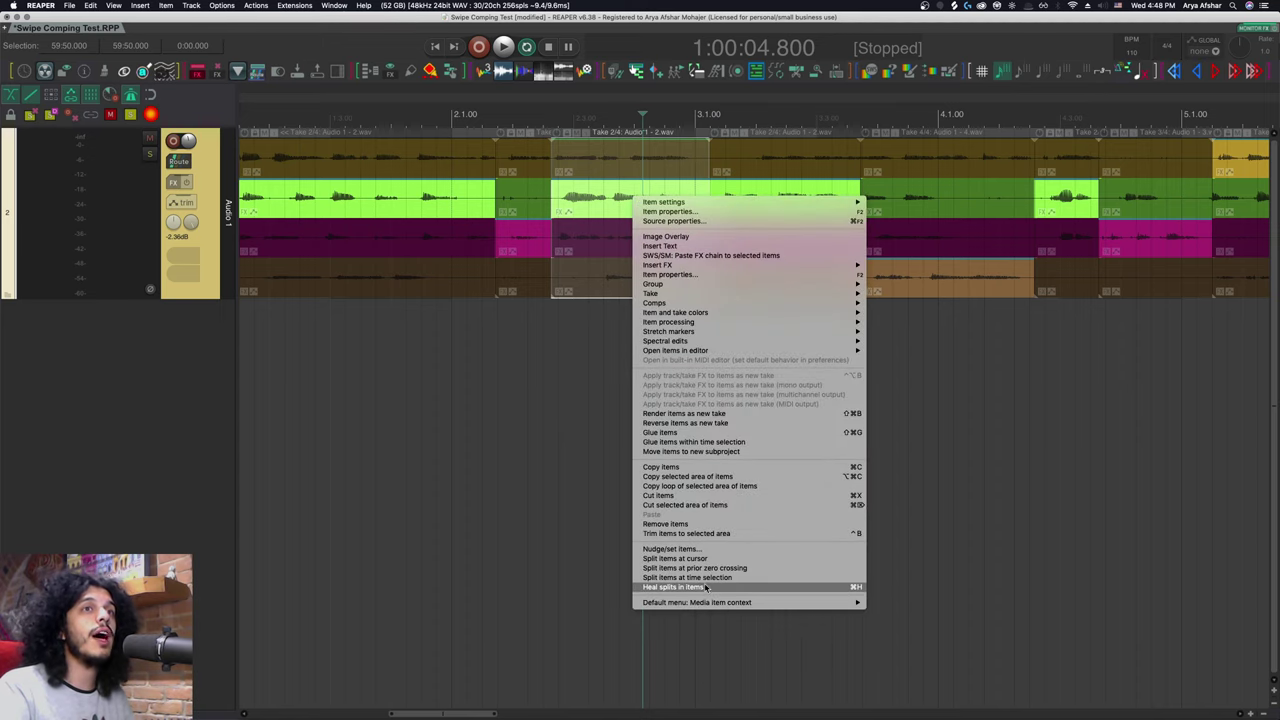
left_click(533, 480)
scroll(586, 266, "left", 5)
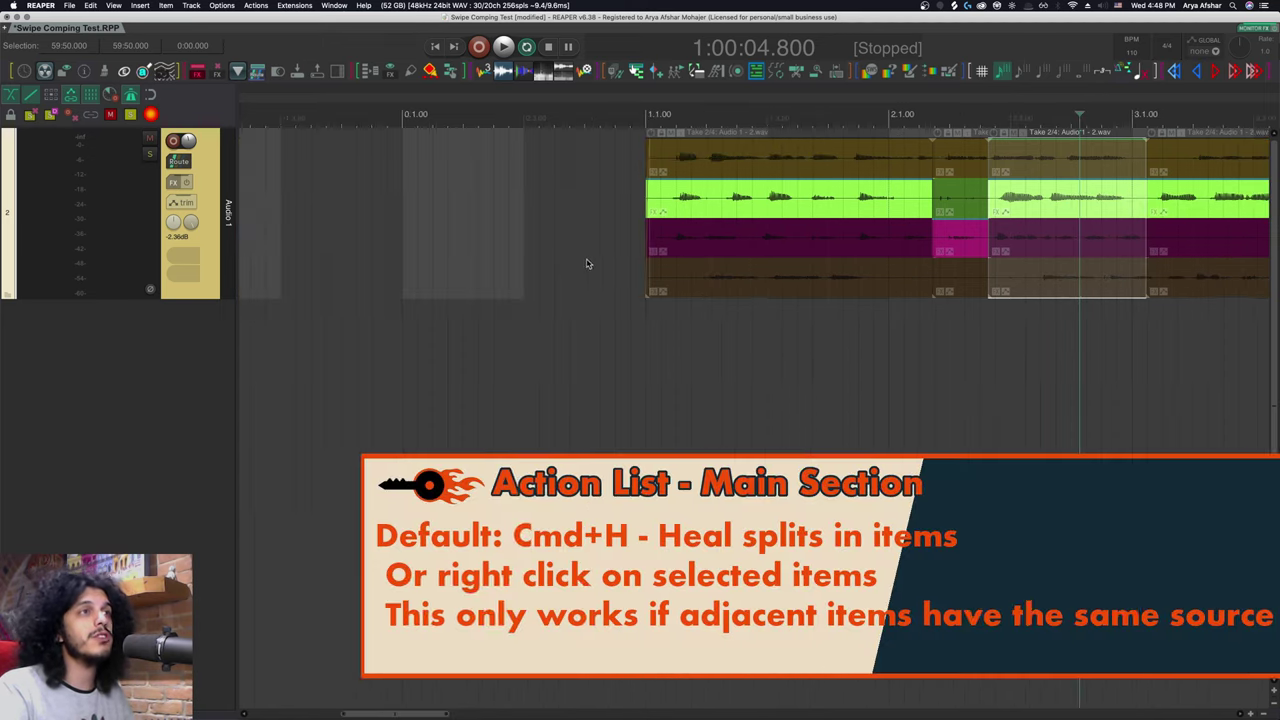
- Heal the adjacent take 2 pieces with Cmd+H and move the following crossfade back to bar 3
left_click(790, 206)
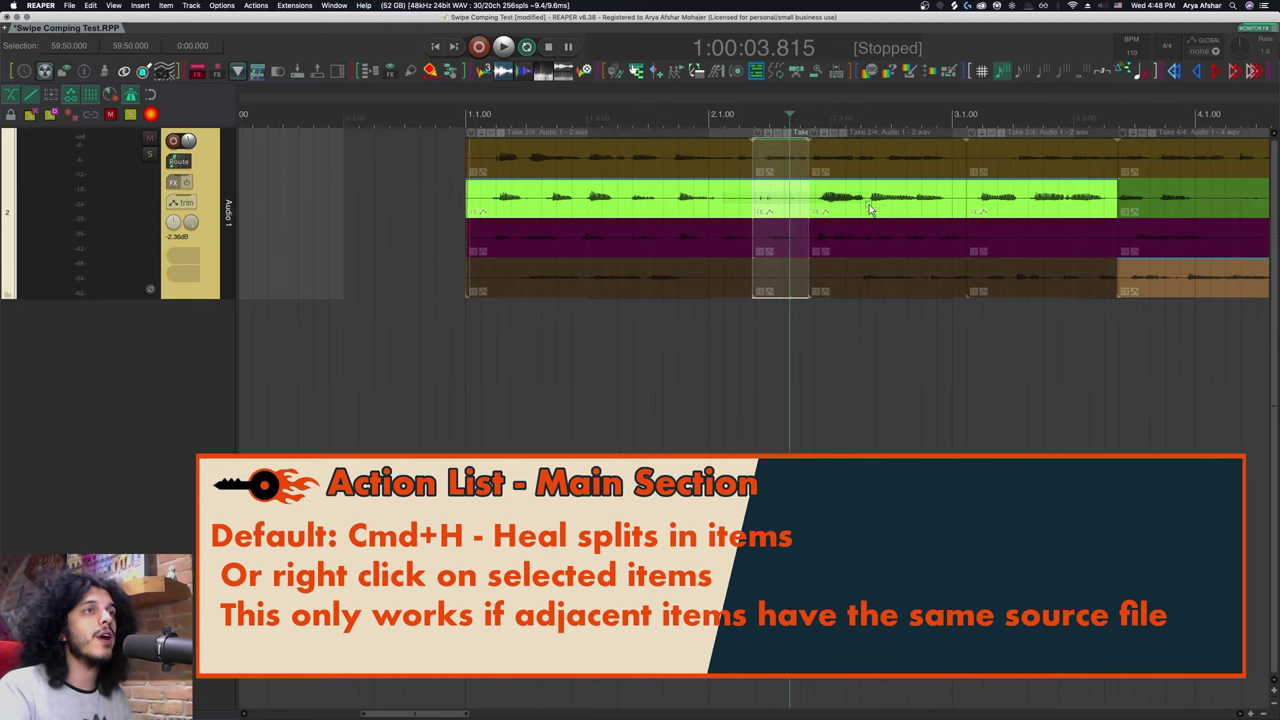
left_click(1025, 210, "shift")
key("super+h")
scroll(1023, 208, "right", 5)
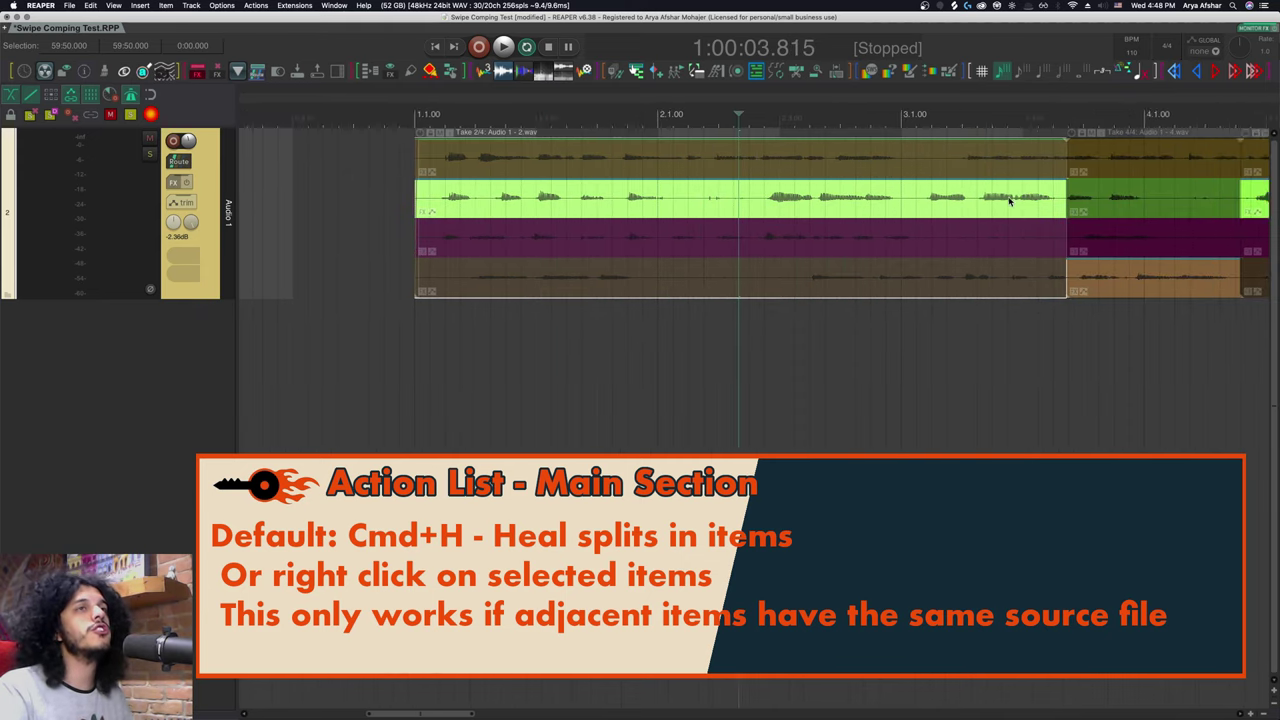
left_click_drag(880, 210, 575, 214)
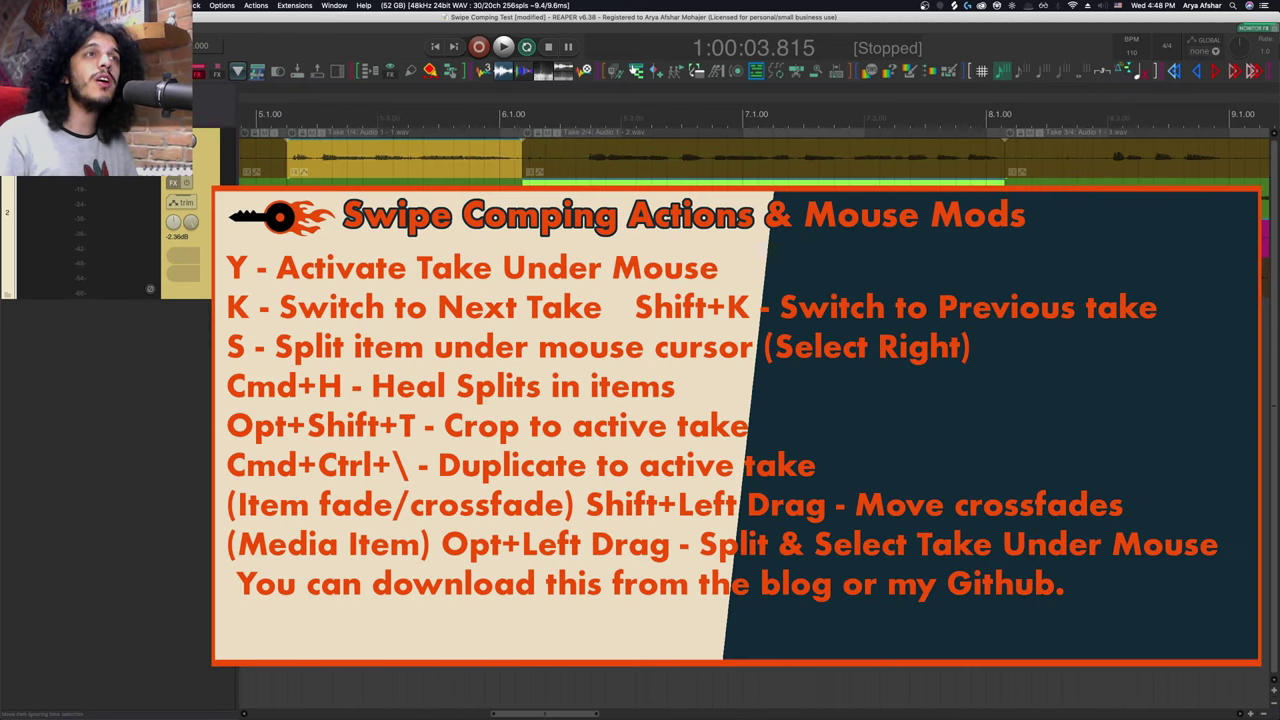
- Crop each comp piece from bar 1 to bar 17 down to its active take
scroll(327, 160, "down", 8)
key("shift+c")
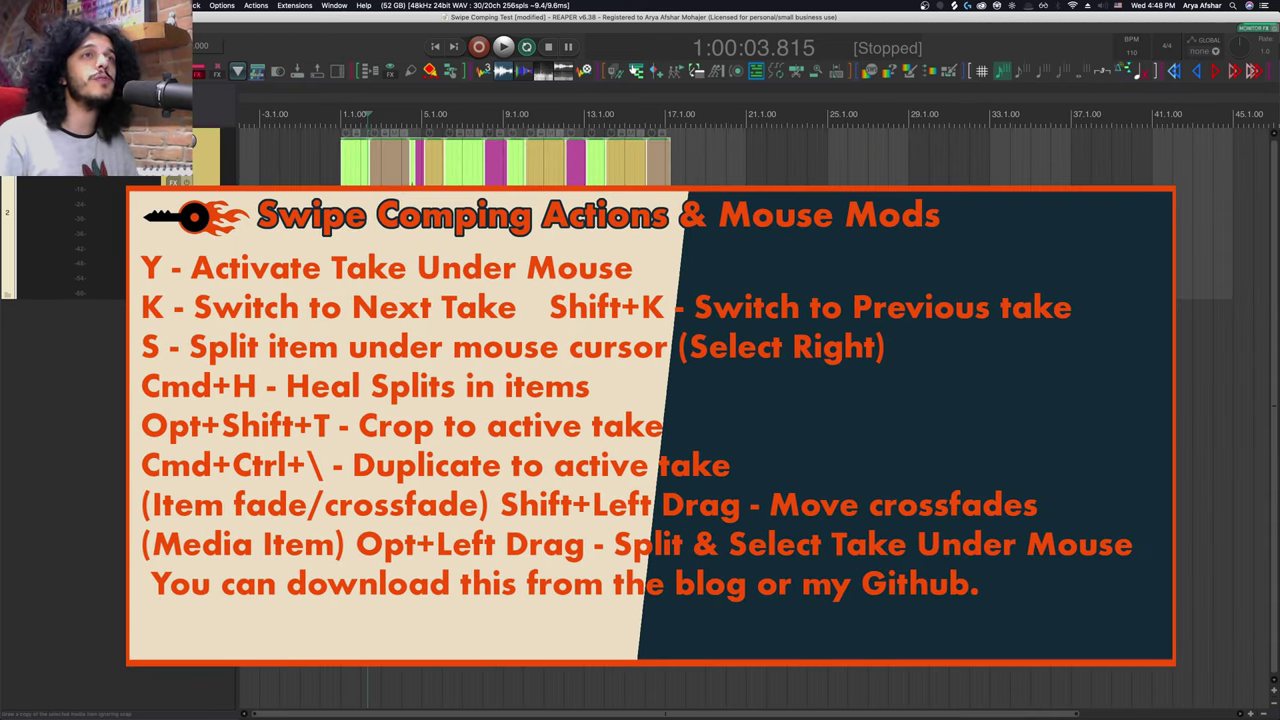